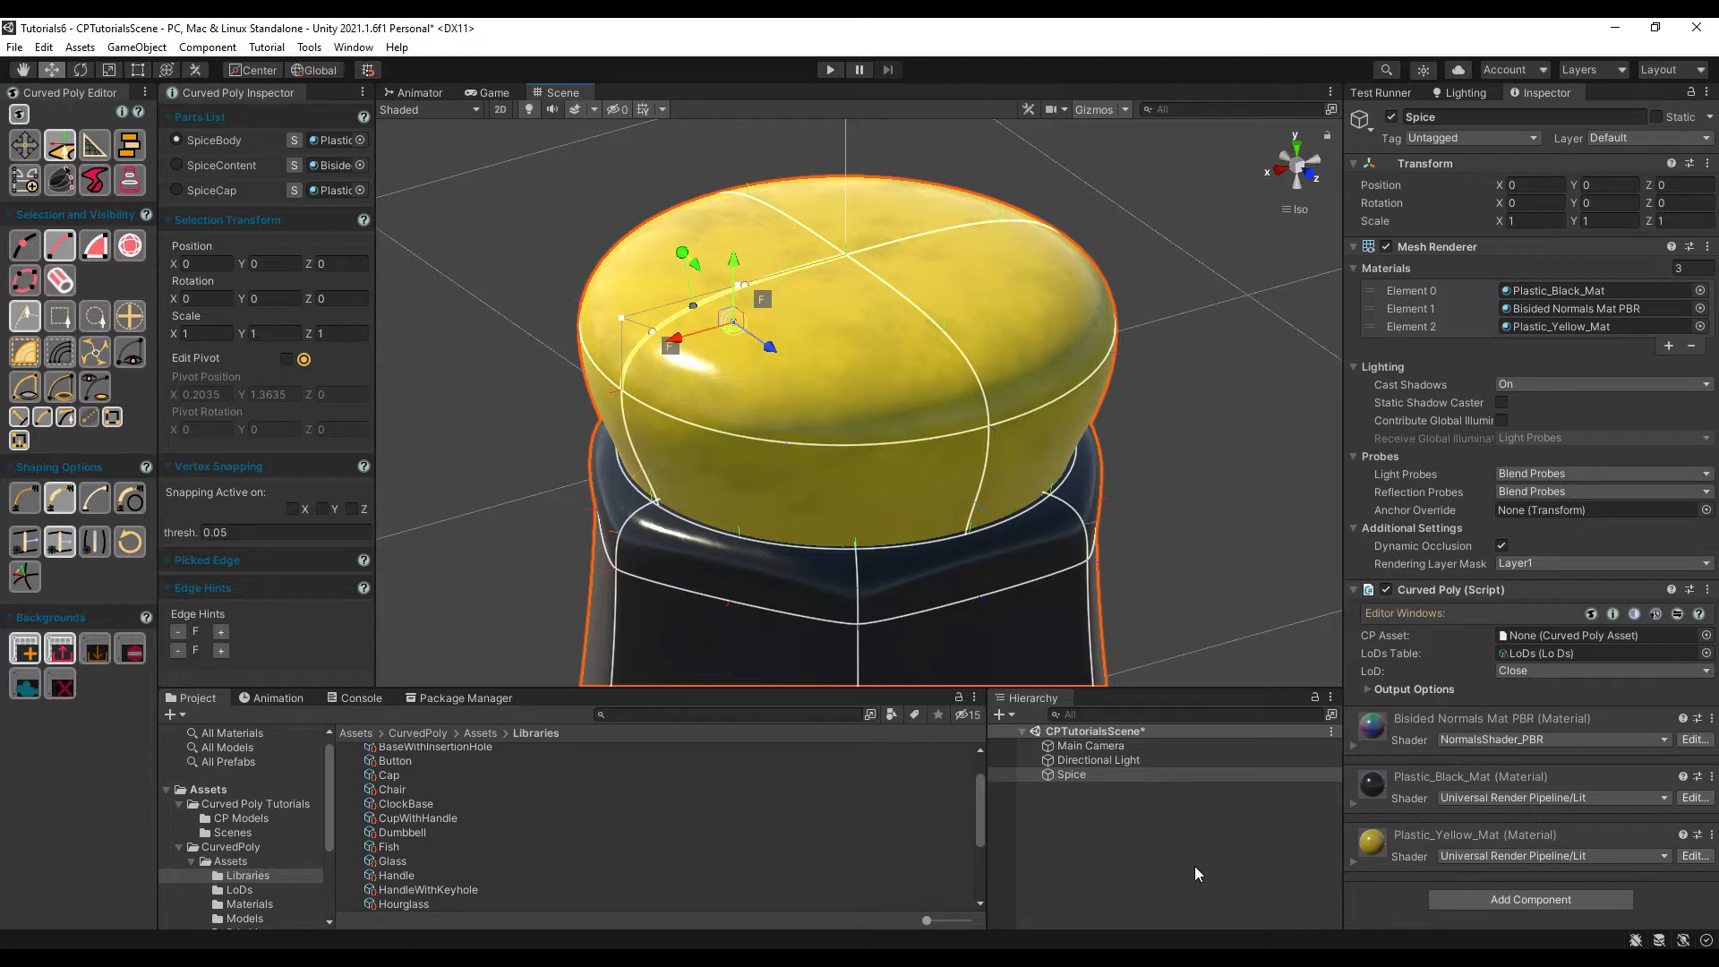
Step: Tilt the normal of the picked edge on the yellow cap's top
{"action": "middle_click_drag", "start_coordinate": [849, 480], "coordinate": [938, 560]}
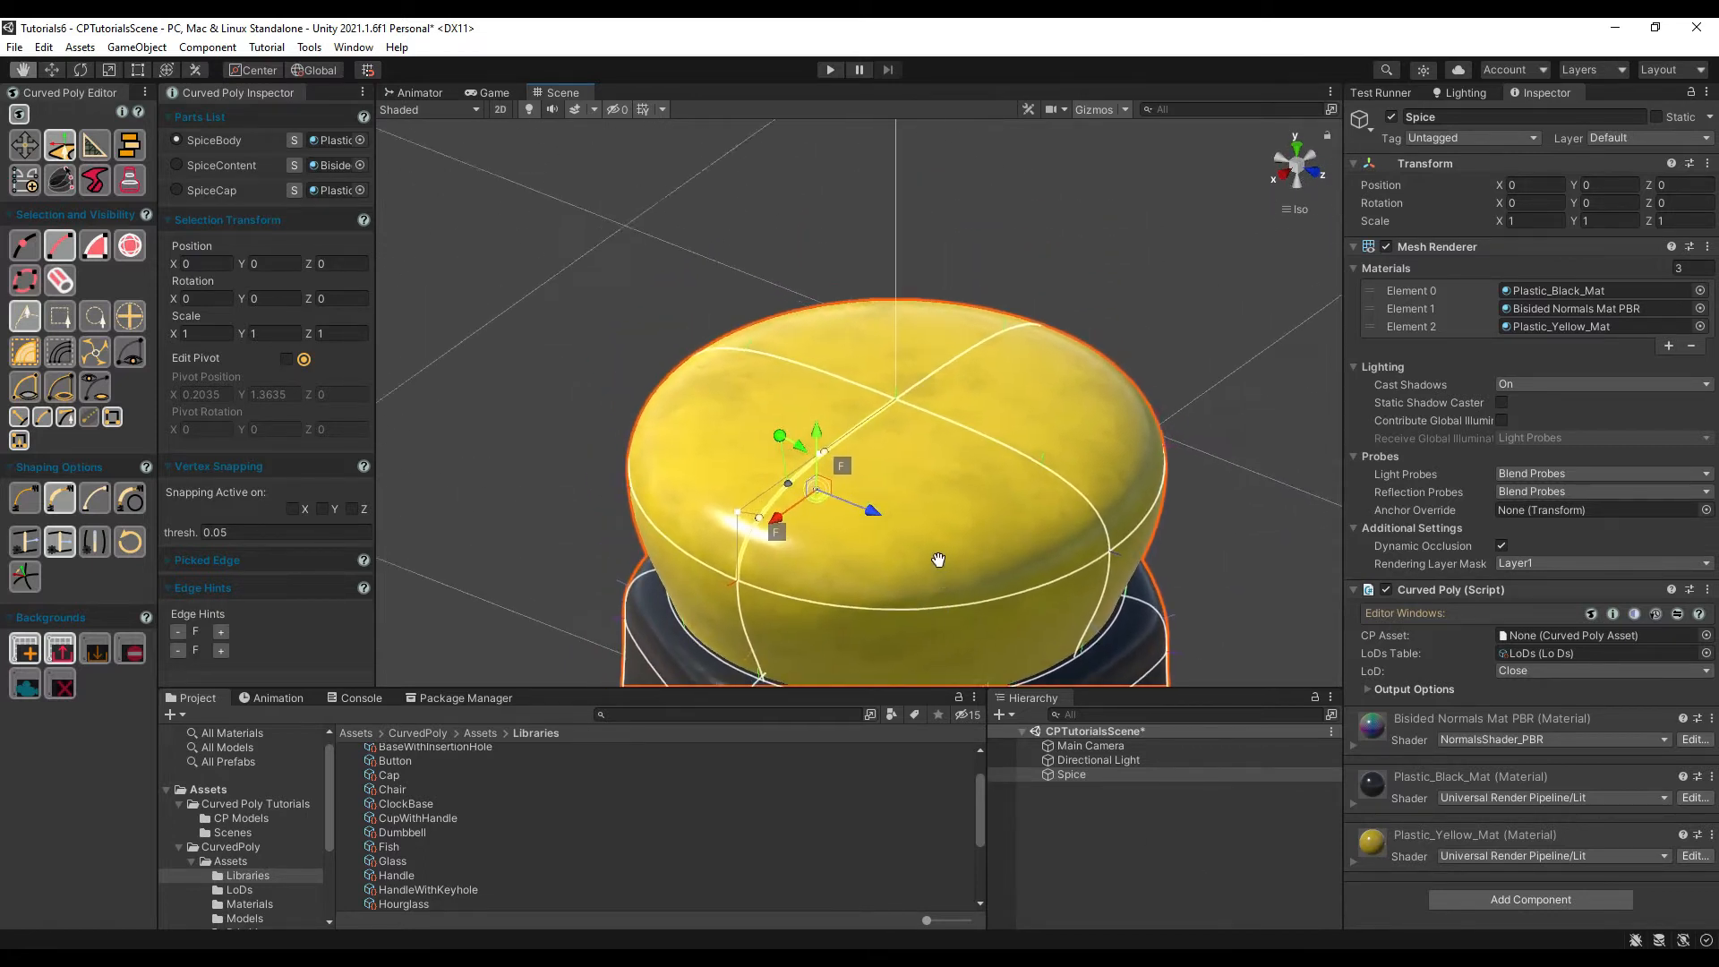
{"action": "left_click_drag", "start_coordinate": [910, 469], "coordinate": [1017, 315], "text": "alt"}
{"action": "mouse_move", "coordinate": [939, 176]}
{"action": "left_mouse_down"}
{"action": "mouse_move", "coordinate": [956, 203]}
{"action": "mouse_move", "coordinate": [862, 143]}
{"action": "mouse_move", "coordinate": [955, 188]}
{"action": "left_mouse_up"}
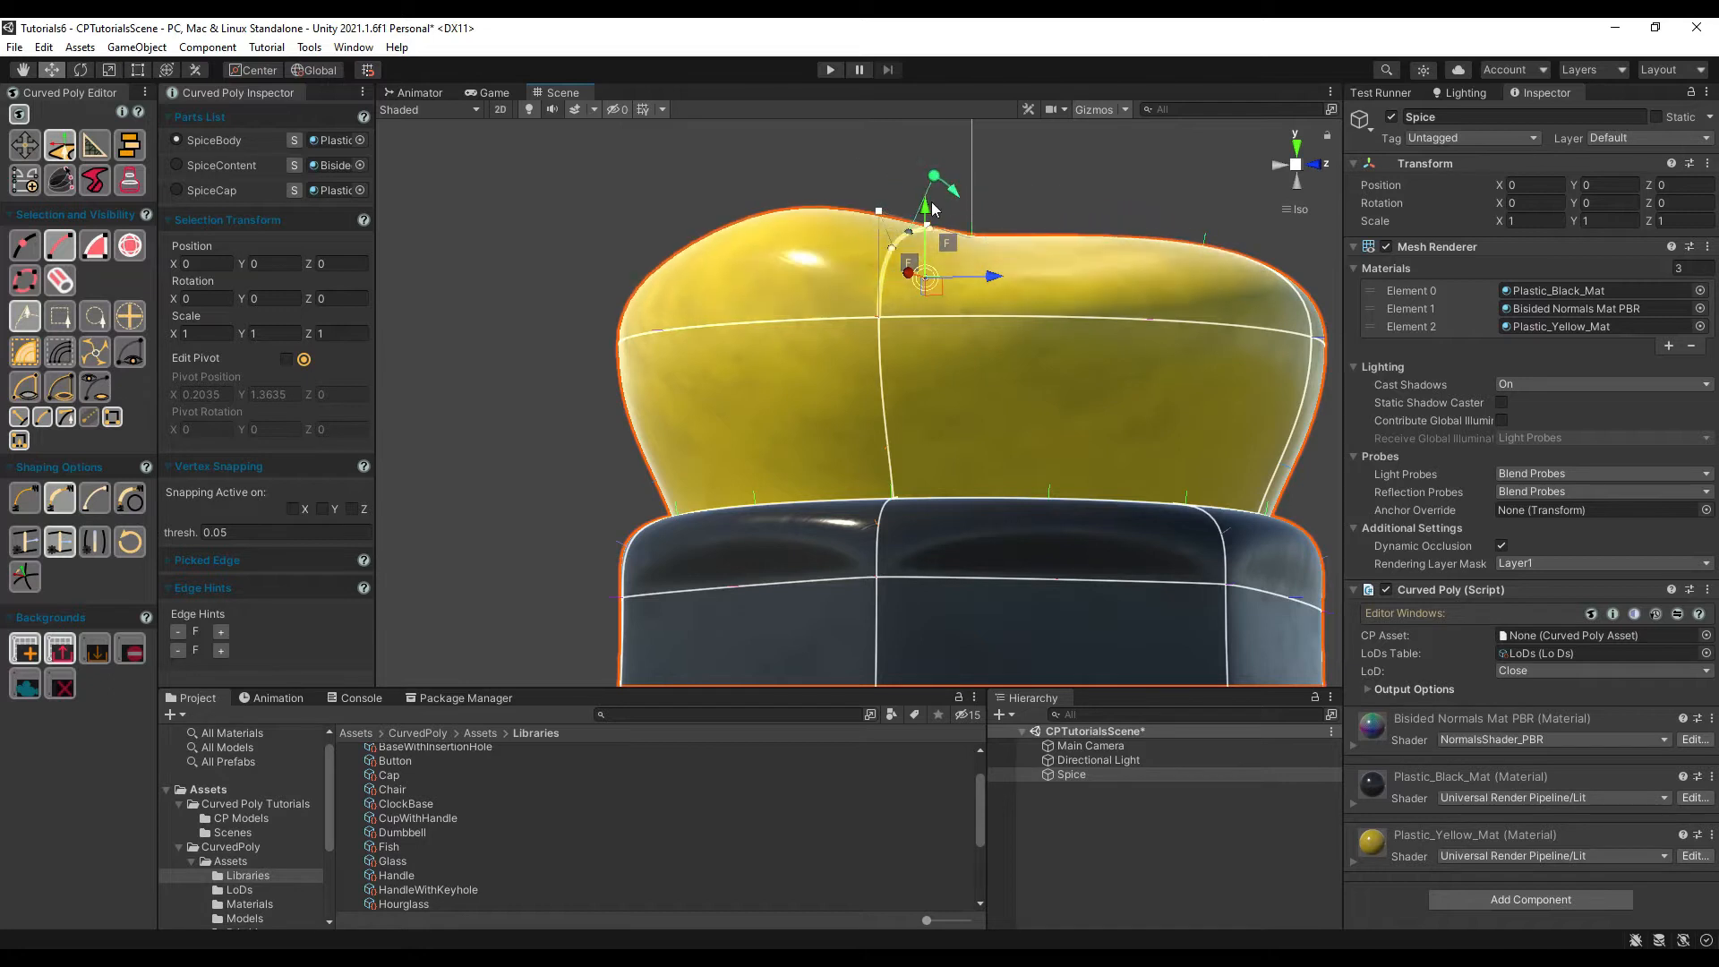
Step: Shorten the vertical handle at the picked cap edge's rim end to a length of about 0.078
{"action": "left_click", "coordinate": [878, 214]}
{"action": "left_click_drag", "start_coordinate": [879, 143], "coordinate": [881, 185]}
{"action": "right_click_drag", "start_coordinate": [1017, 274], "coordinate": [1019, 336]}
{"action": "scroll", "coordinate": [301, 513], "scroll_direction": "down", "scroll_amount": 2}
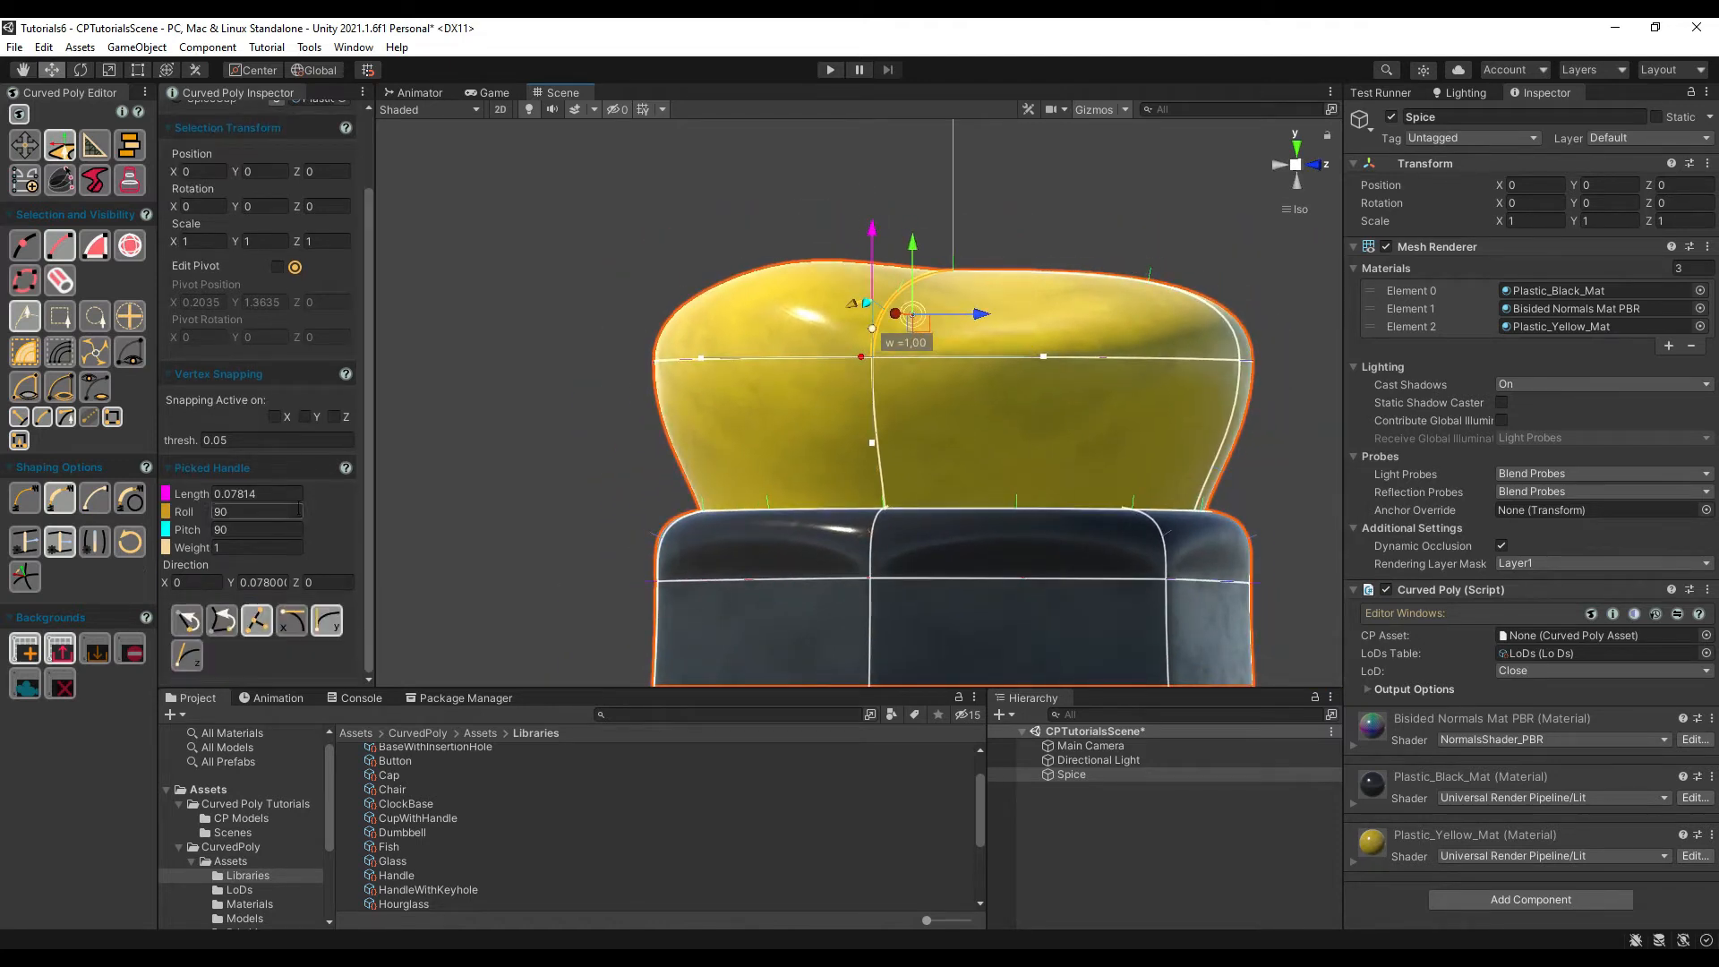
{"action": "left_click", "coordinate": [222, 620]}
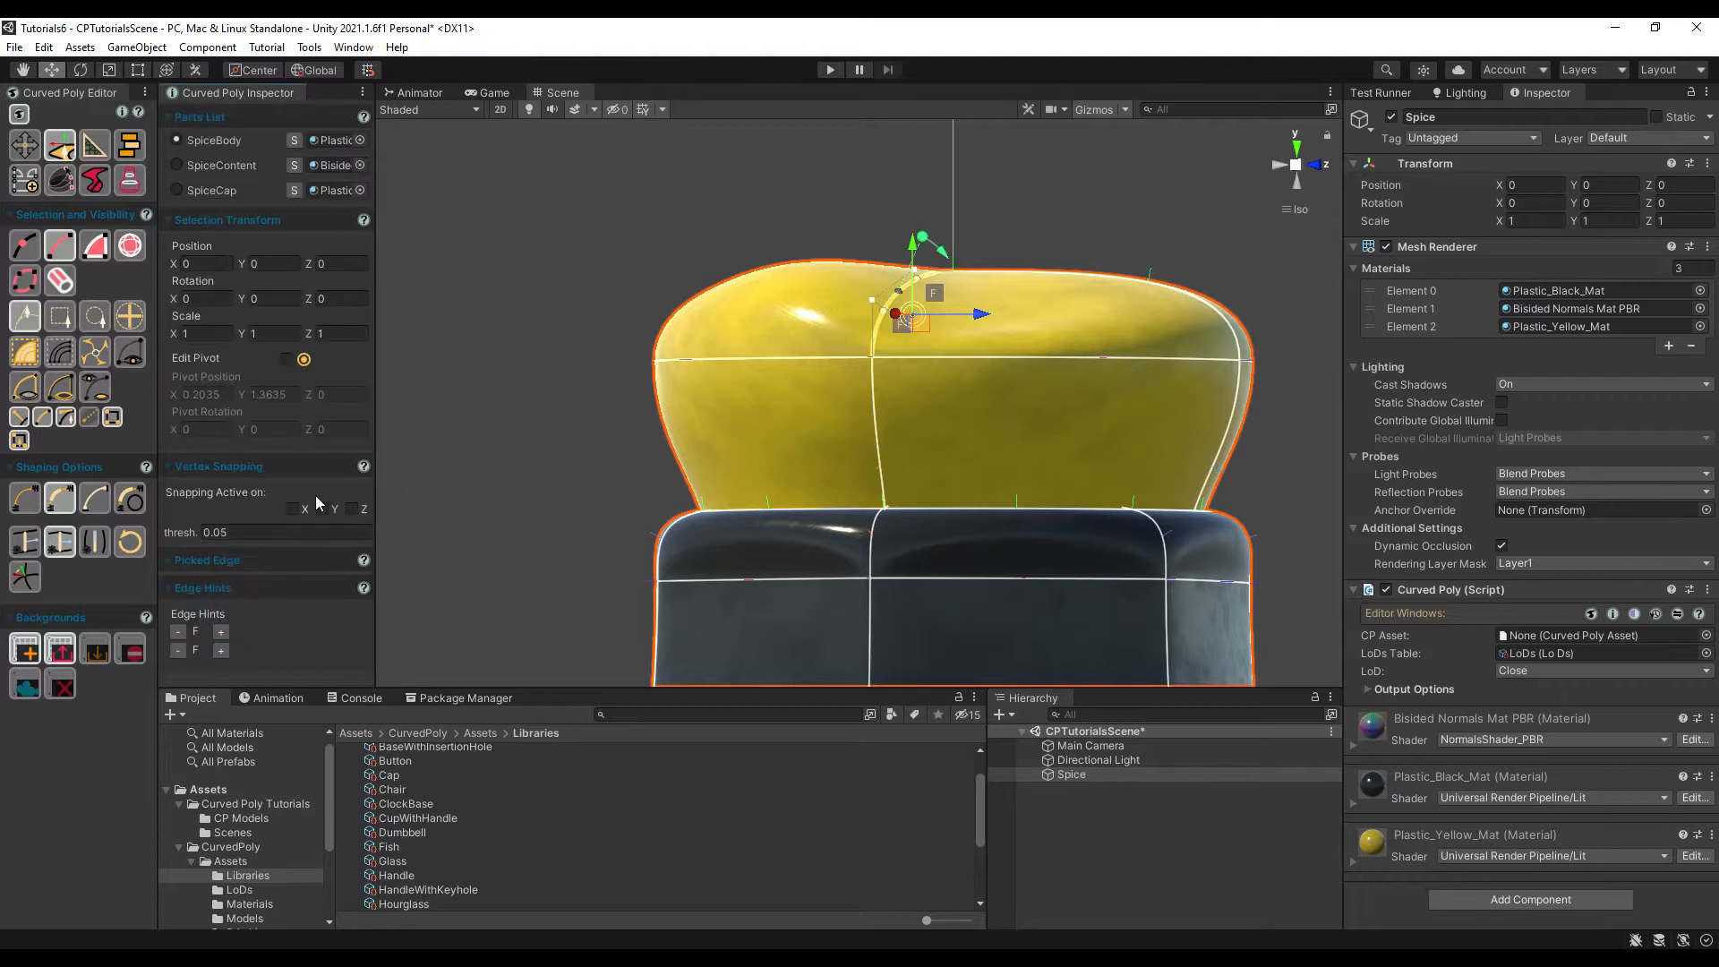
Step: Try the first three normal presets, including Axis Normal, on the cap's picked top edge and tilt its normal by hand
{"action": "scroll", "coordinate": [275, 537], "scroll_direction": "down", "scroll_amount": 2}
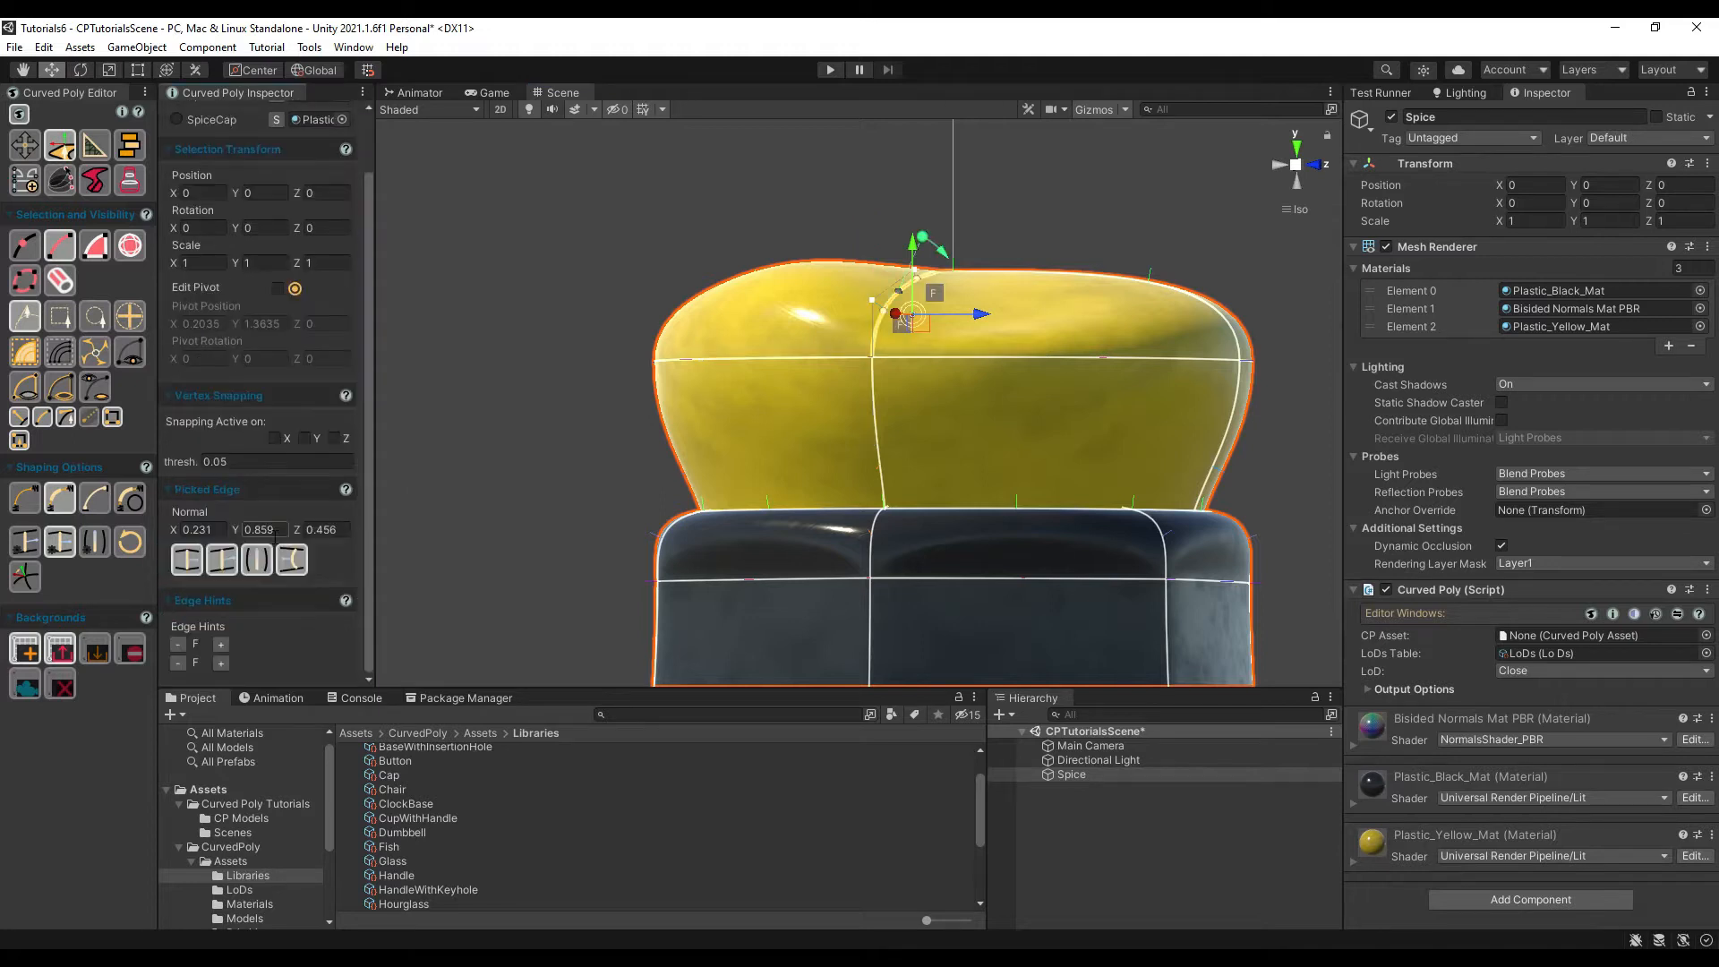
{"action": "scroll", "coordinate": [949, 336], "scroll_direction": "up", "scroll_amount": 2}
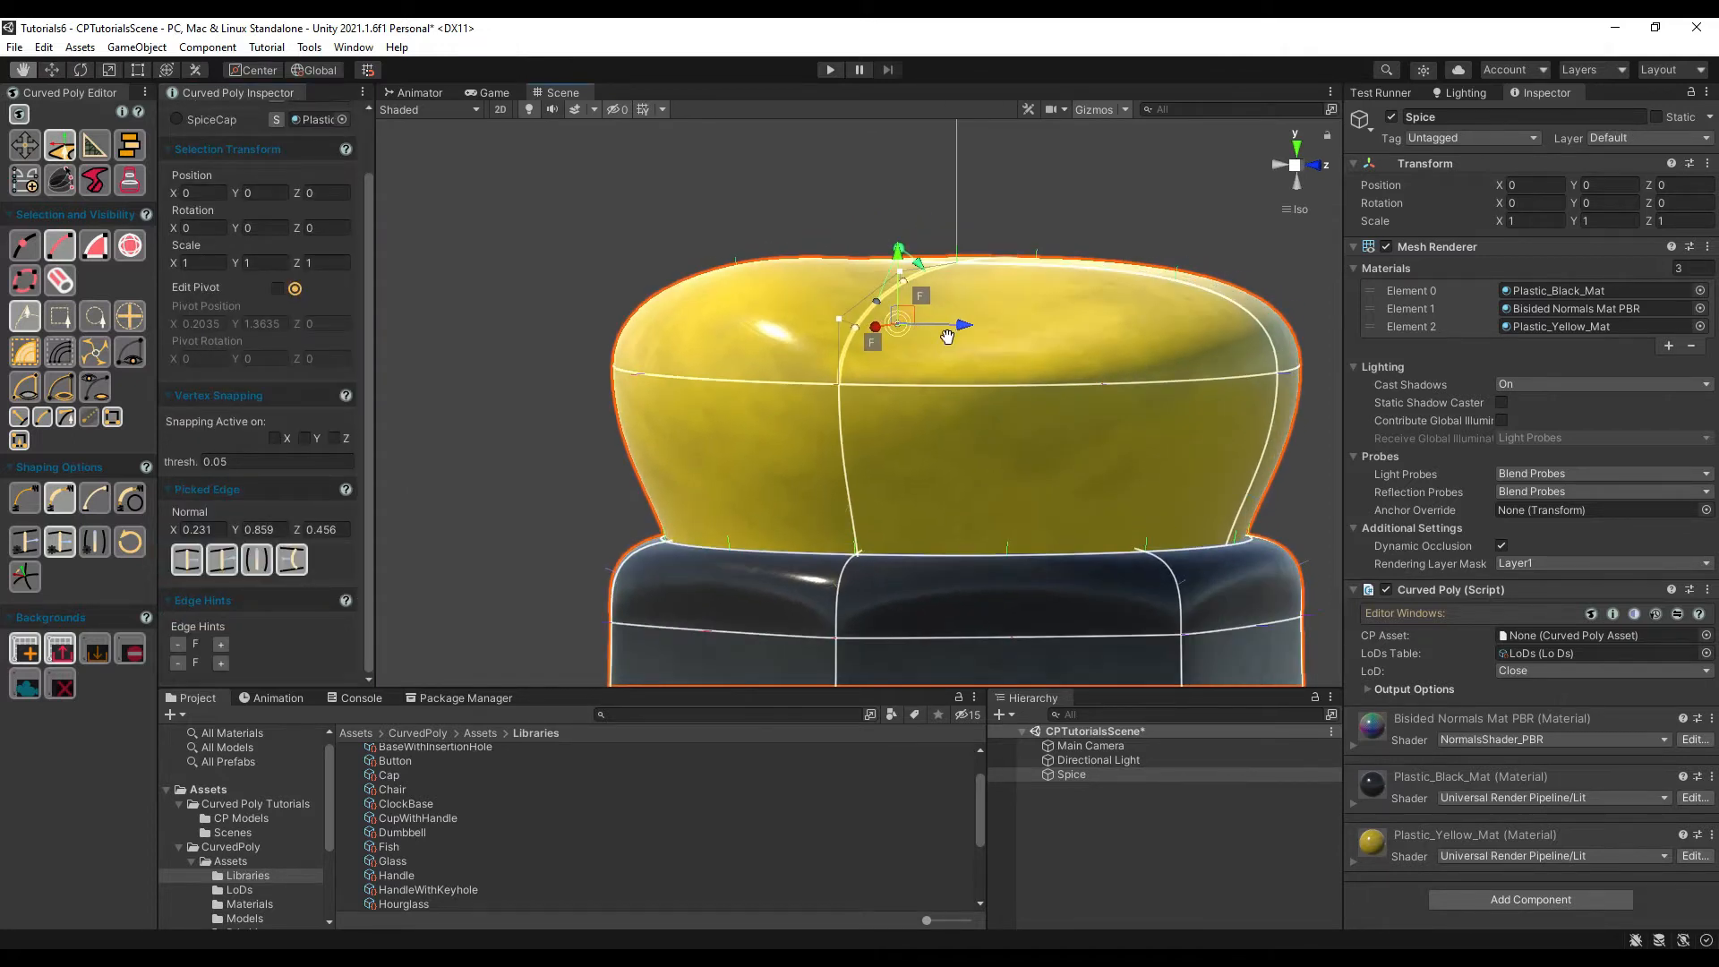
{"action": "middle_click_drag", "start_coordinate": [949, 337], "coordinate": [923, 436]}
{"action": "right_click_drag", "start_coordinate": [1042, 498], "coordinate": [951, 603]}
{"action": "scroll", "coordinate": [951, 603], "scroll_direction": "up", "scroll_amount": 4}
{"action": "scroll", "coordinate": [980, 525], "scroll_direction": "down", "scroll_amount": 4}
{"action": "scroll", "coordinate": [981, 525], "scroll_direction": "up", "scroll_amount": 4}
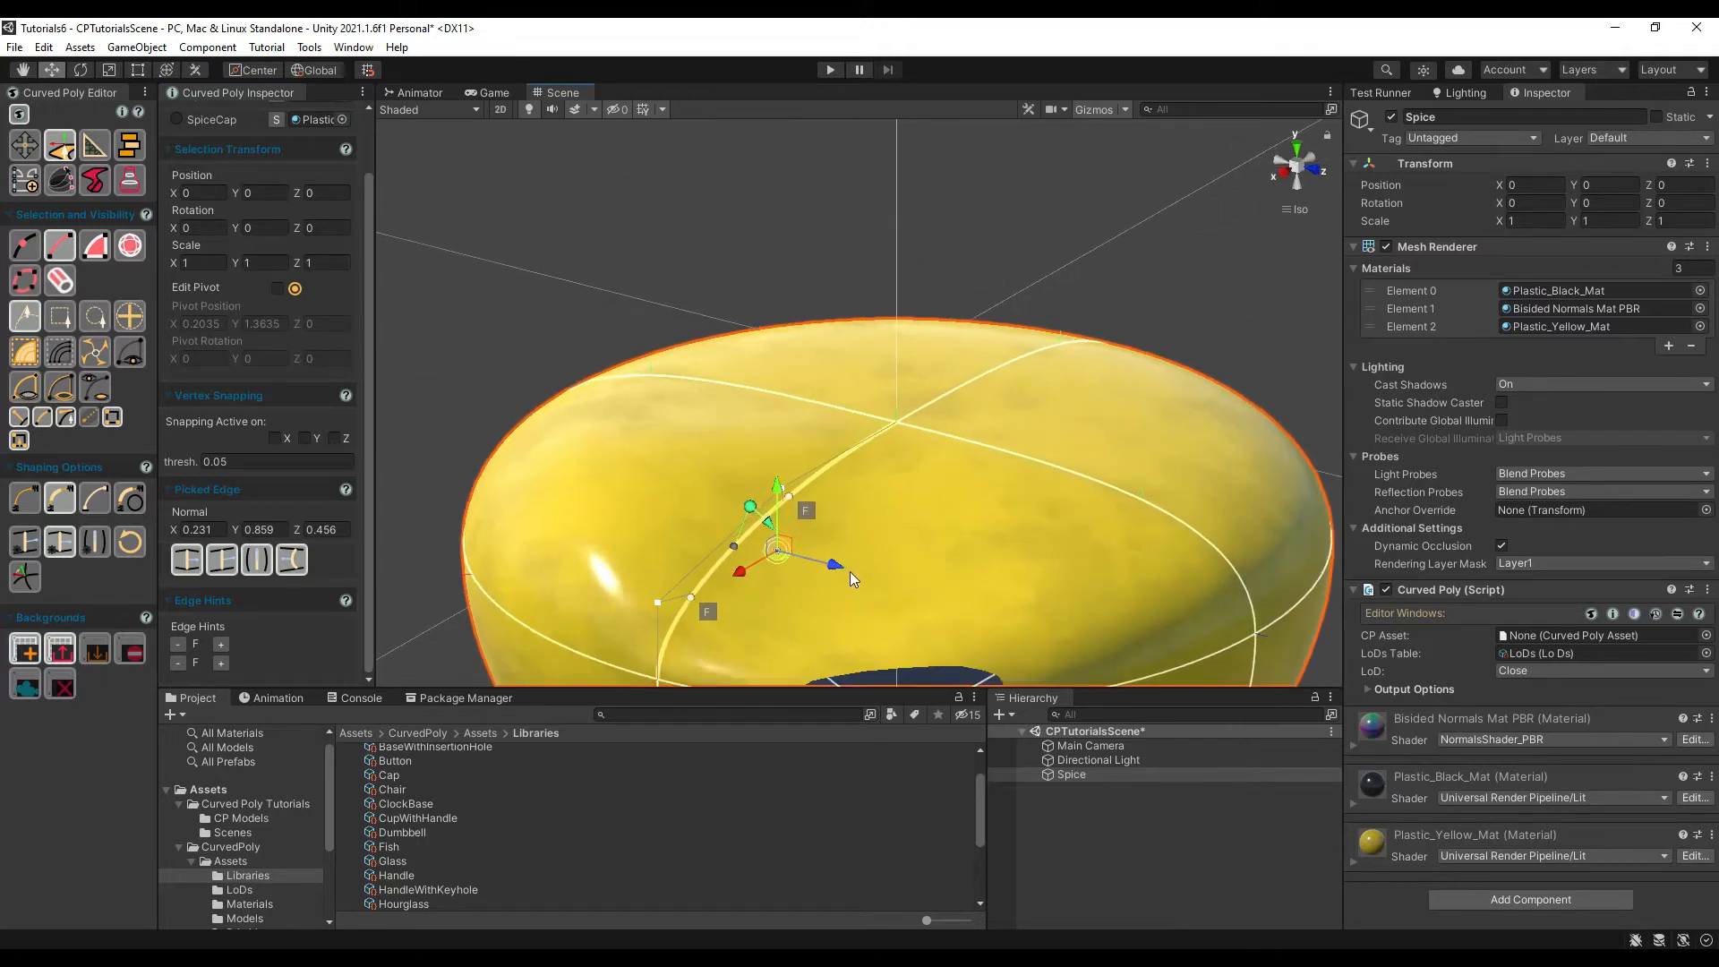
{"action": "scroll", "coordinate": [868, 546], "scroll_direction": "down", "scroll_amount": 1}
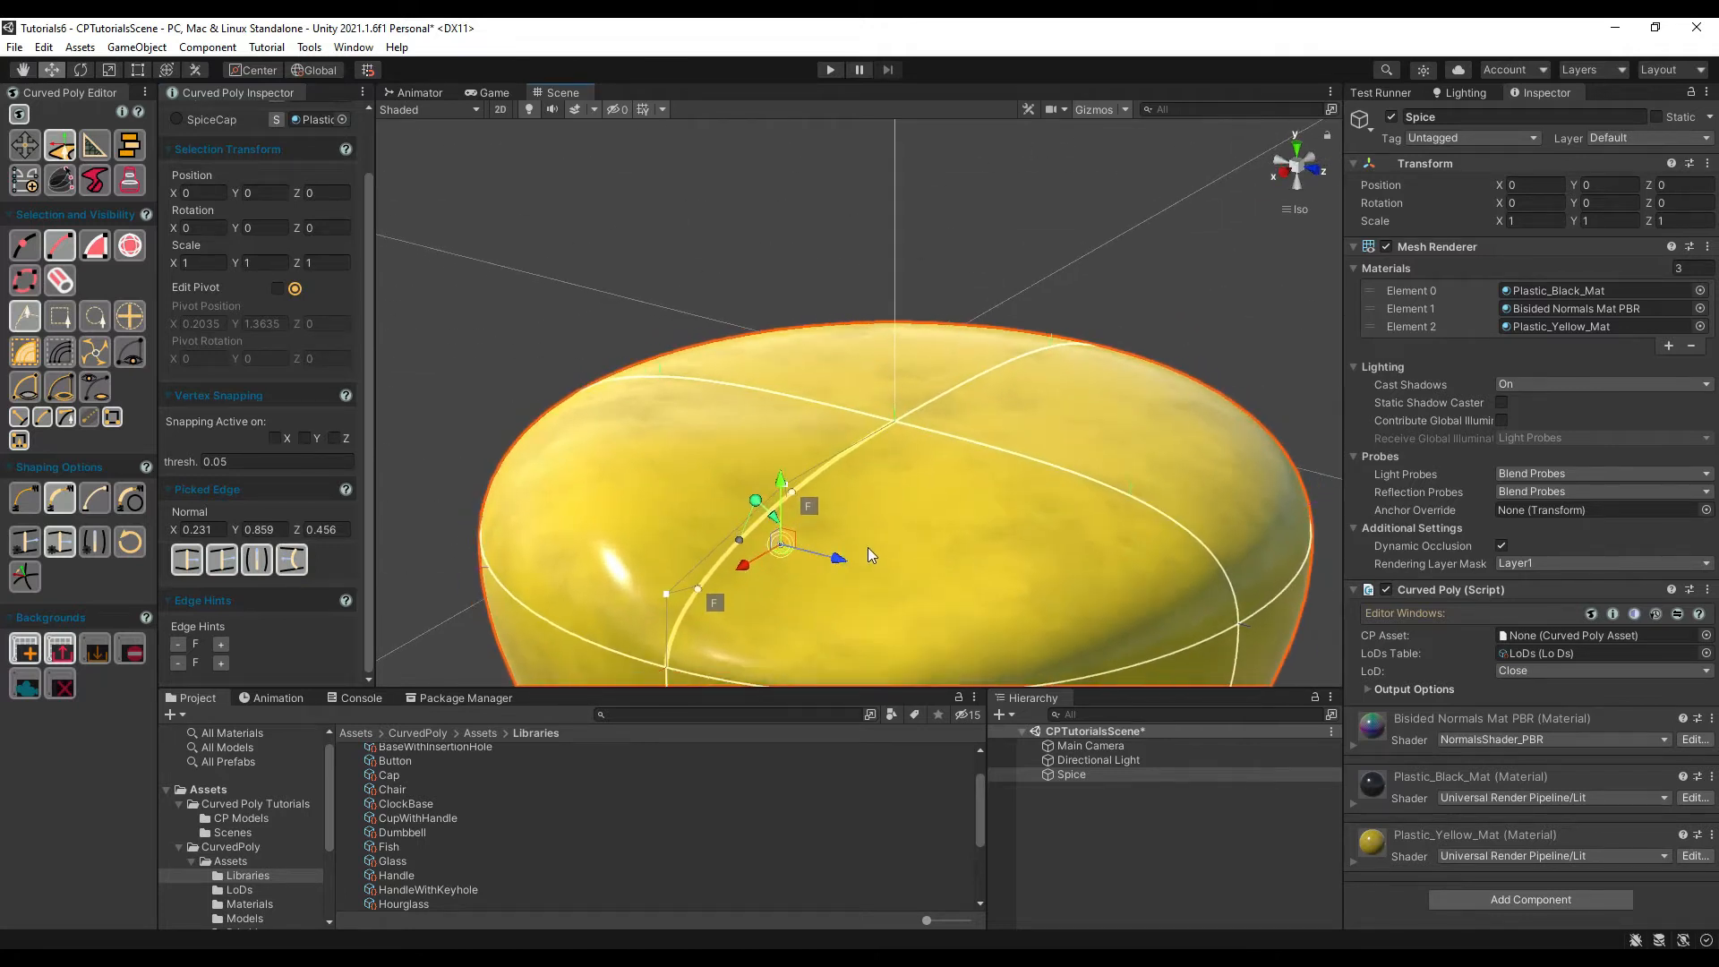
{"action": "left_click", "coordinate": [178, 566]}
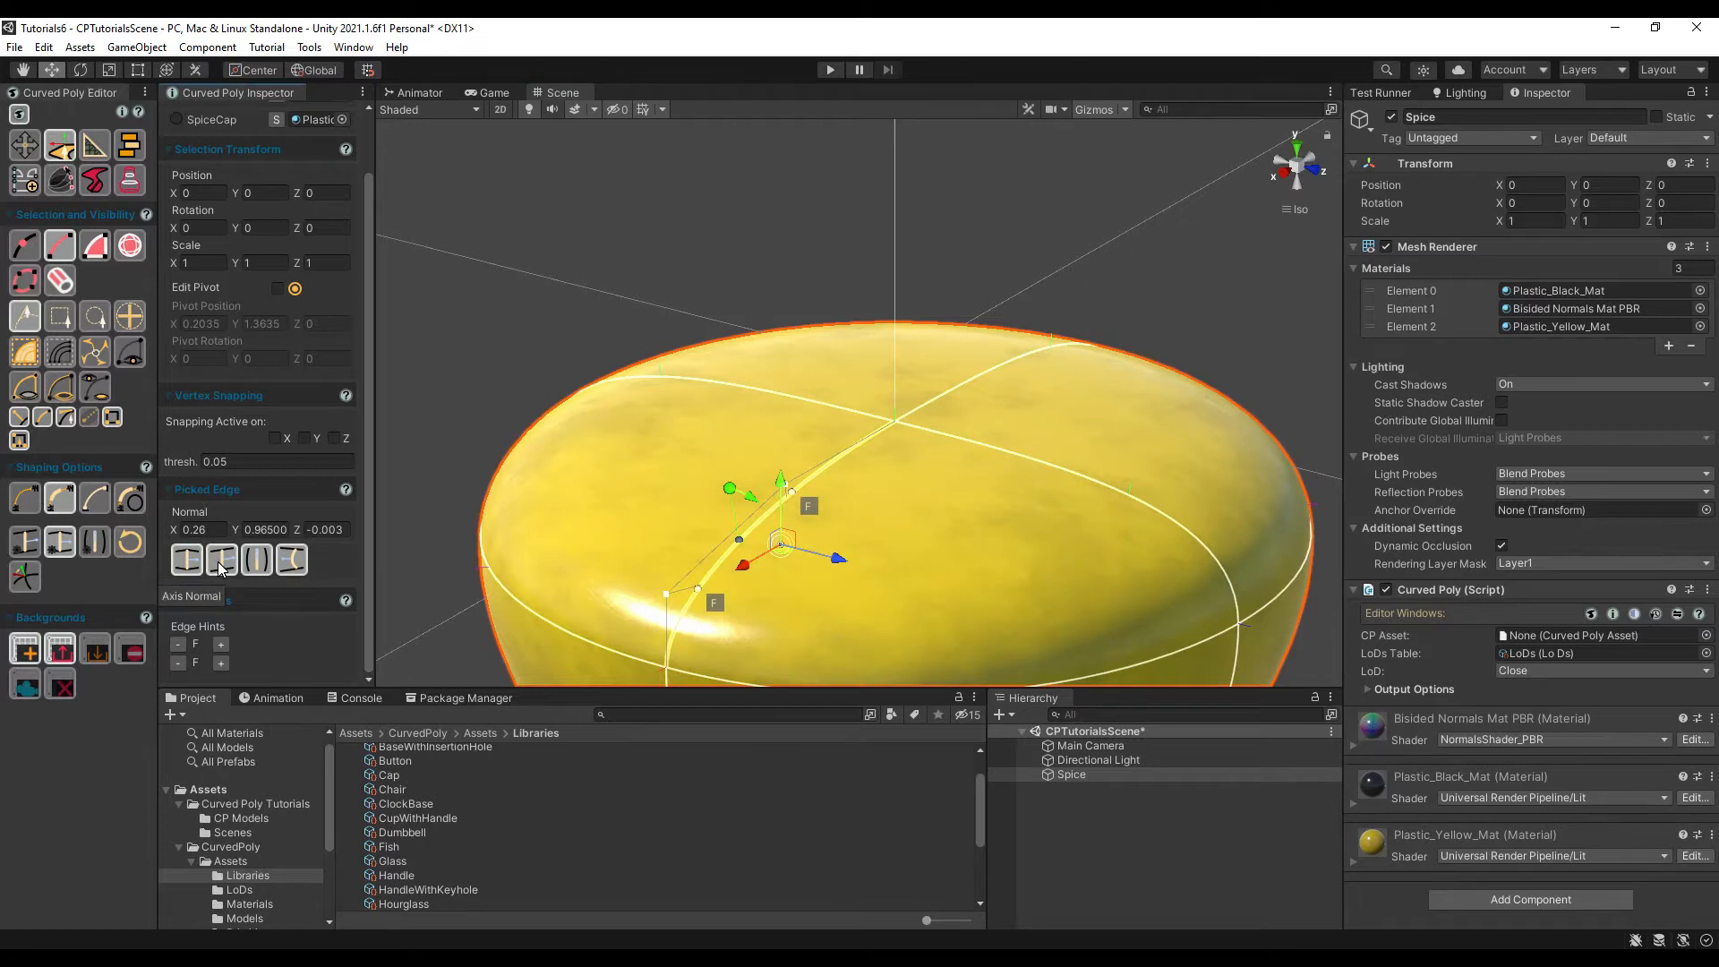
{"action": "left_click", "coordinate": [218, 561]}
{"action": "left_click", "coordinate": [257, 562]}
{"action": "mouse_move", "coordinate": [752, 500]}
{"action": "left_mouse_down"}
{"action": "mouse_move", "coordinate": [780, 519]}
{"action": "mouse_move", "coordinate": [727, 487]}
{"action": "mouse_move", "coordinate": [752, 519]}
{"action": "left_mouse_up"}
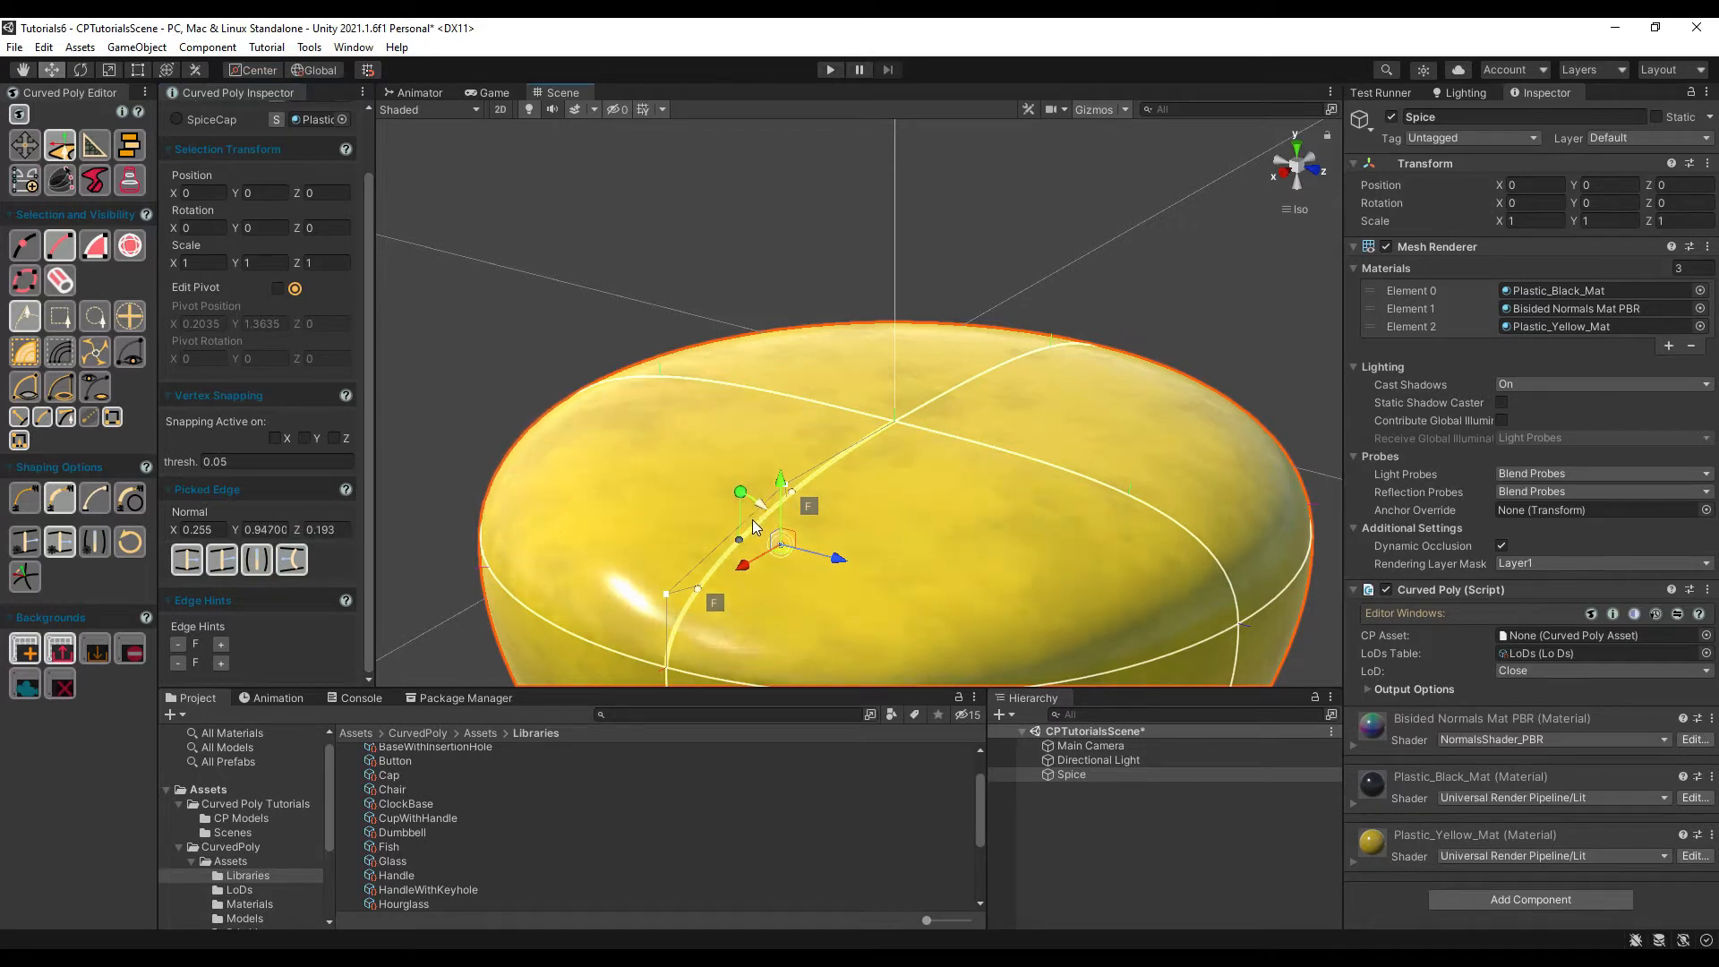
Step: Select the front polygon on the cap's top and try the Edge Surface, Cylindric and Gouraud filling algorithms, ending with Half Corner
{"action": "left_click", "coordinate": [94, 246]}
{"action": "left_click", "coordinate": [912, 539]}
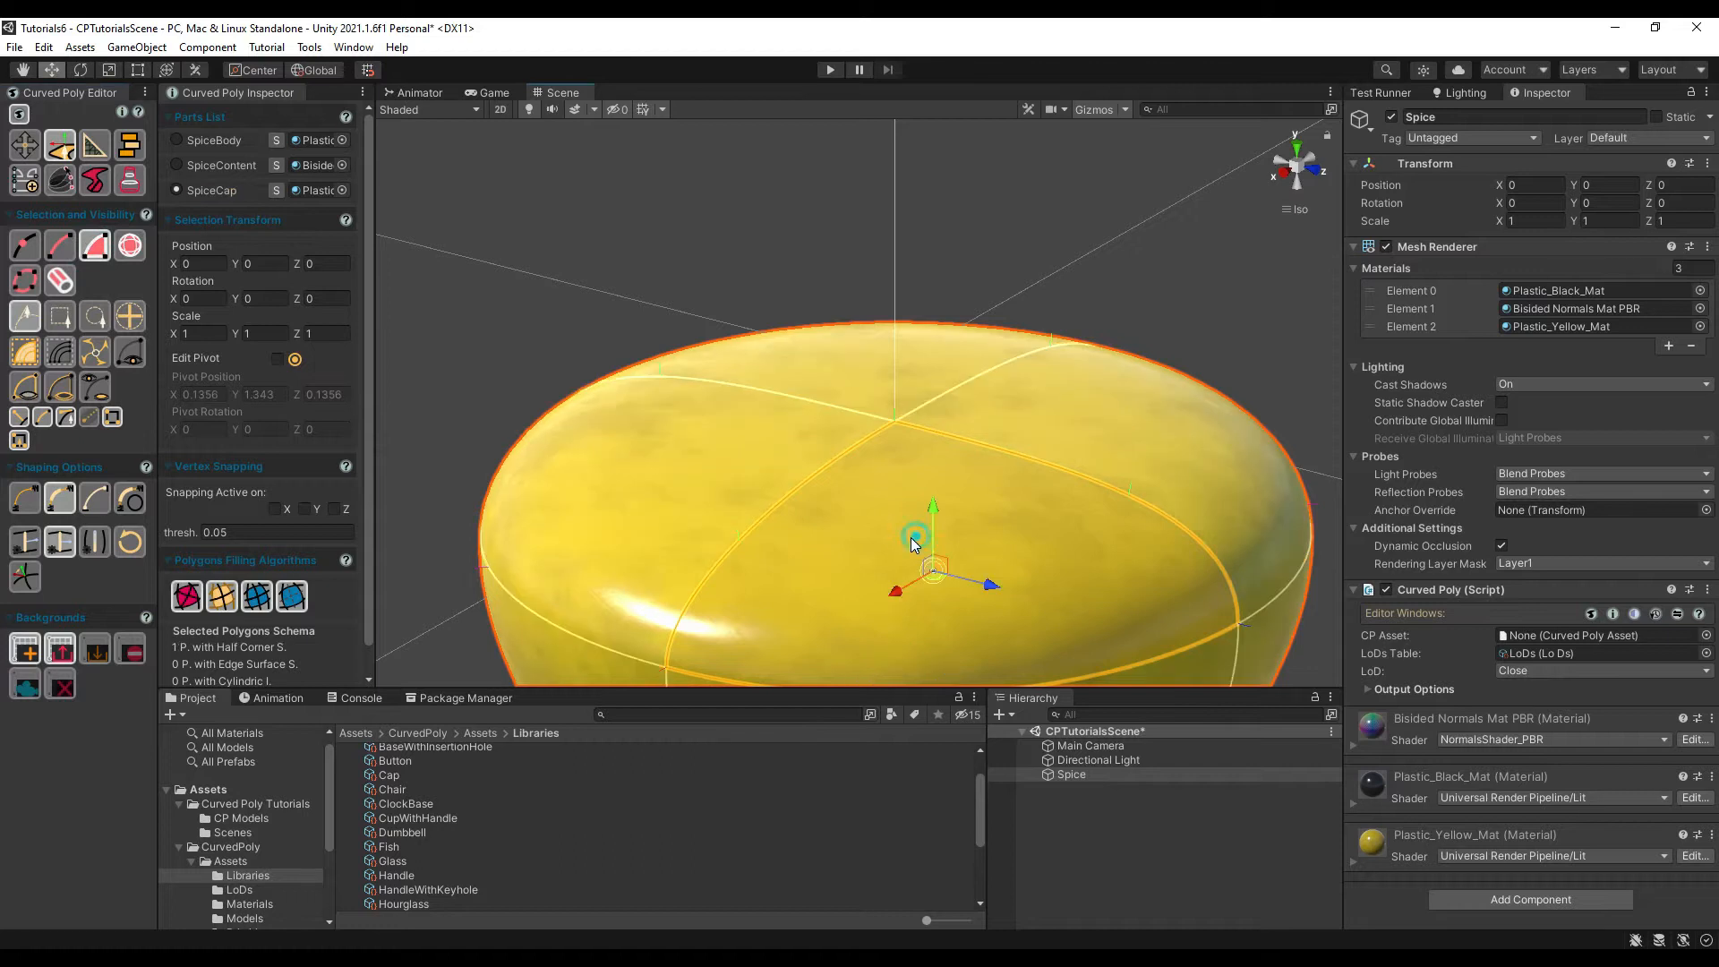
{"action": "left_click_drag", "start_coordinate": [1302, 556], "coordinate": [1072, 321], "text": "alt"}
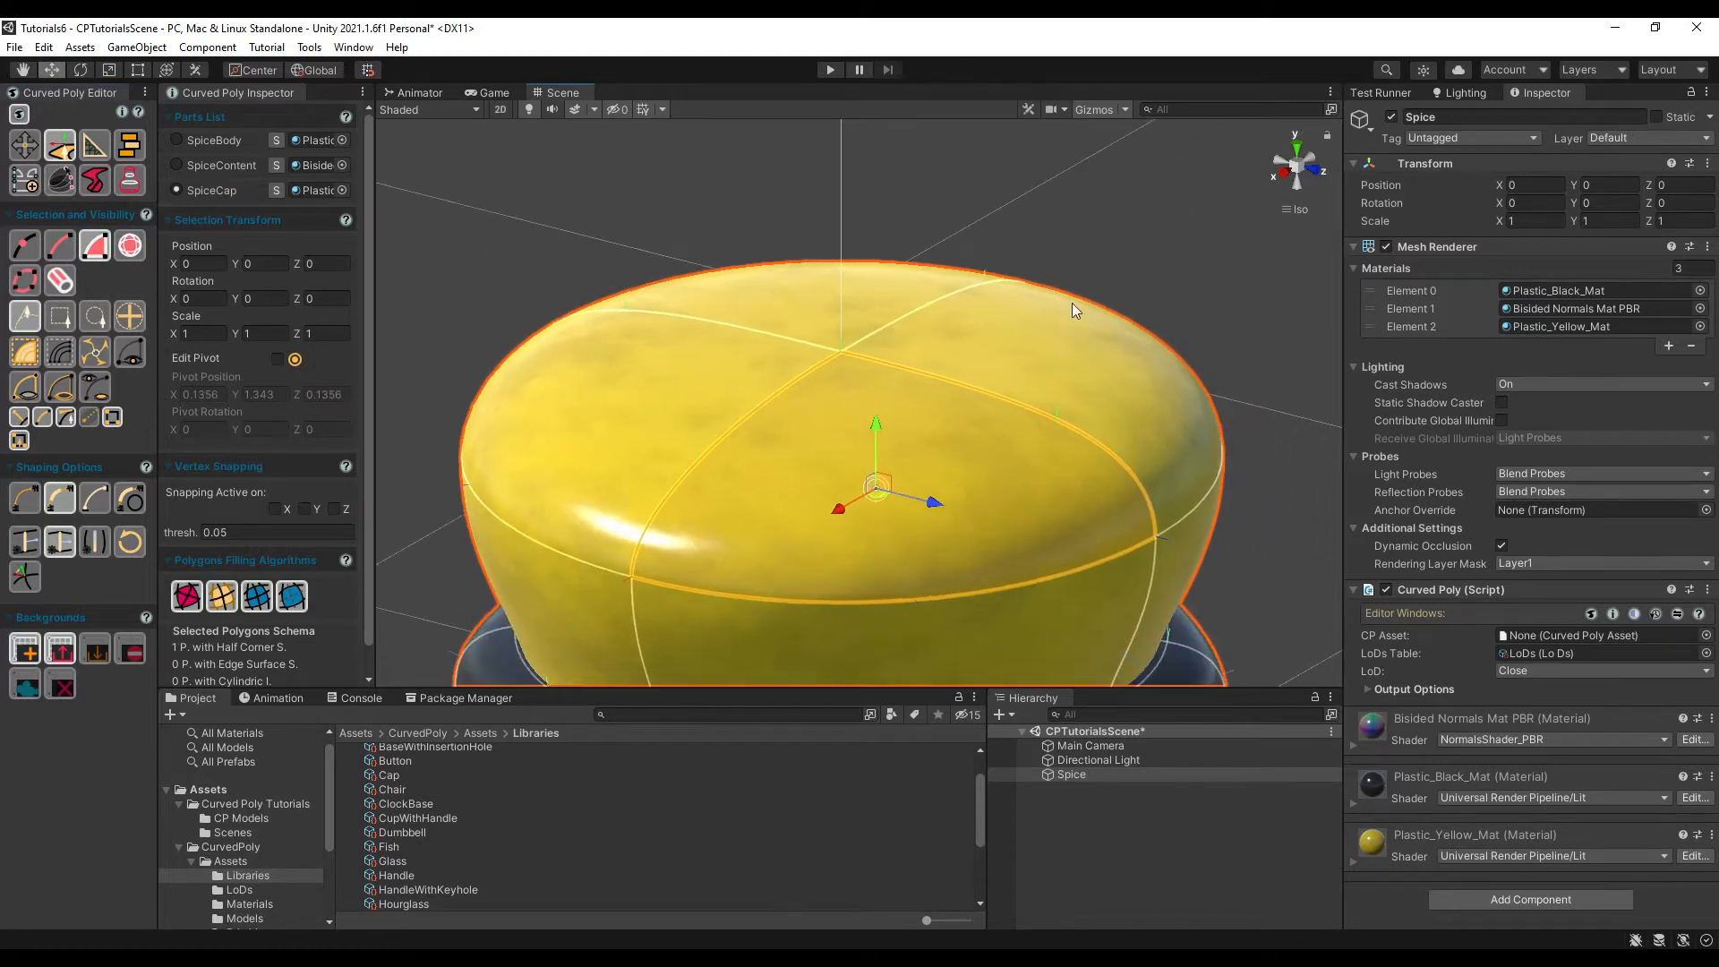
{"action": "scroll", "coordinate": [280, 445], "scroll_direction": "down", "scroll_amount": 1}
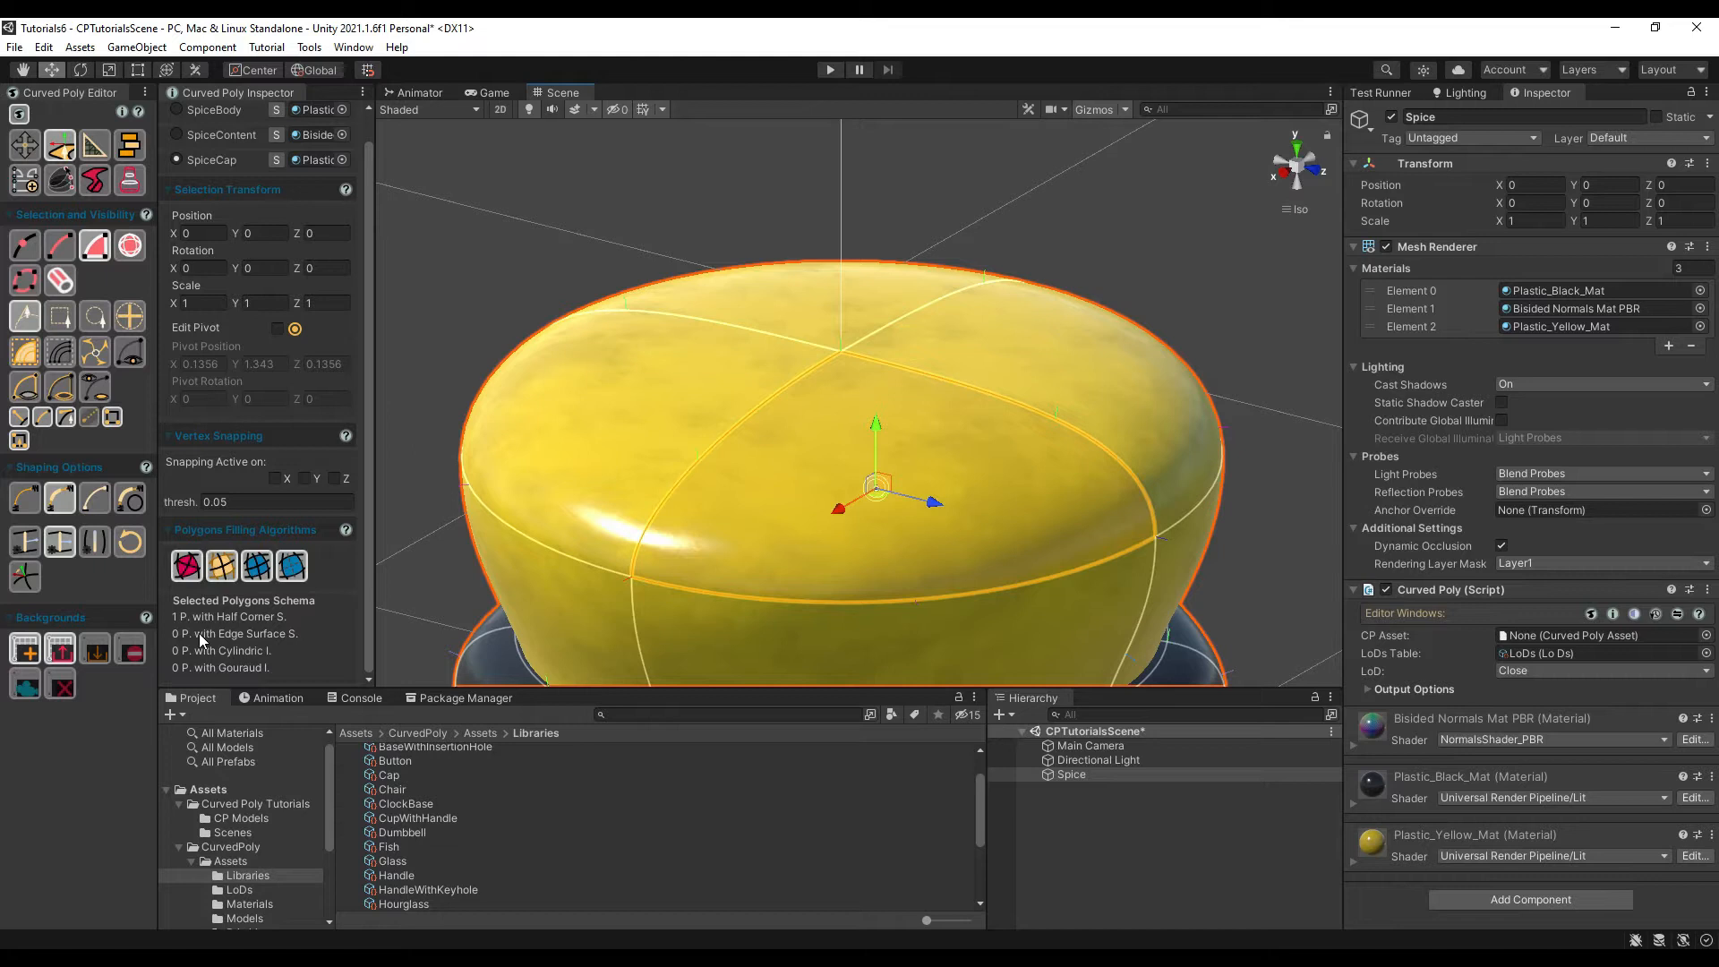
{"action": "left_click", "coordinate": [256, 567]}
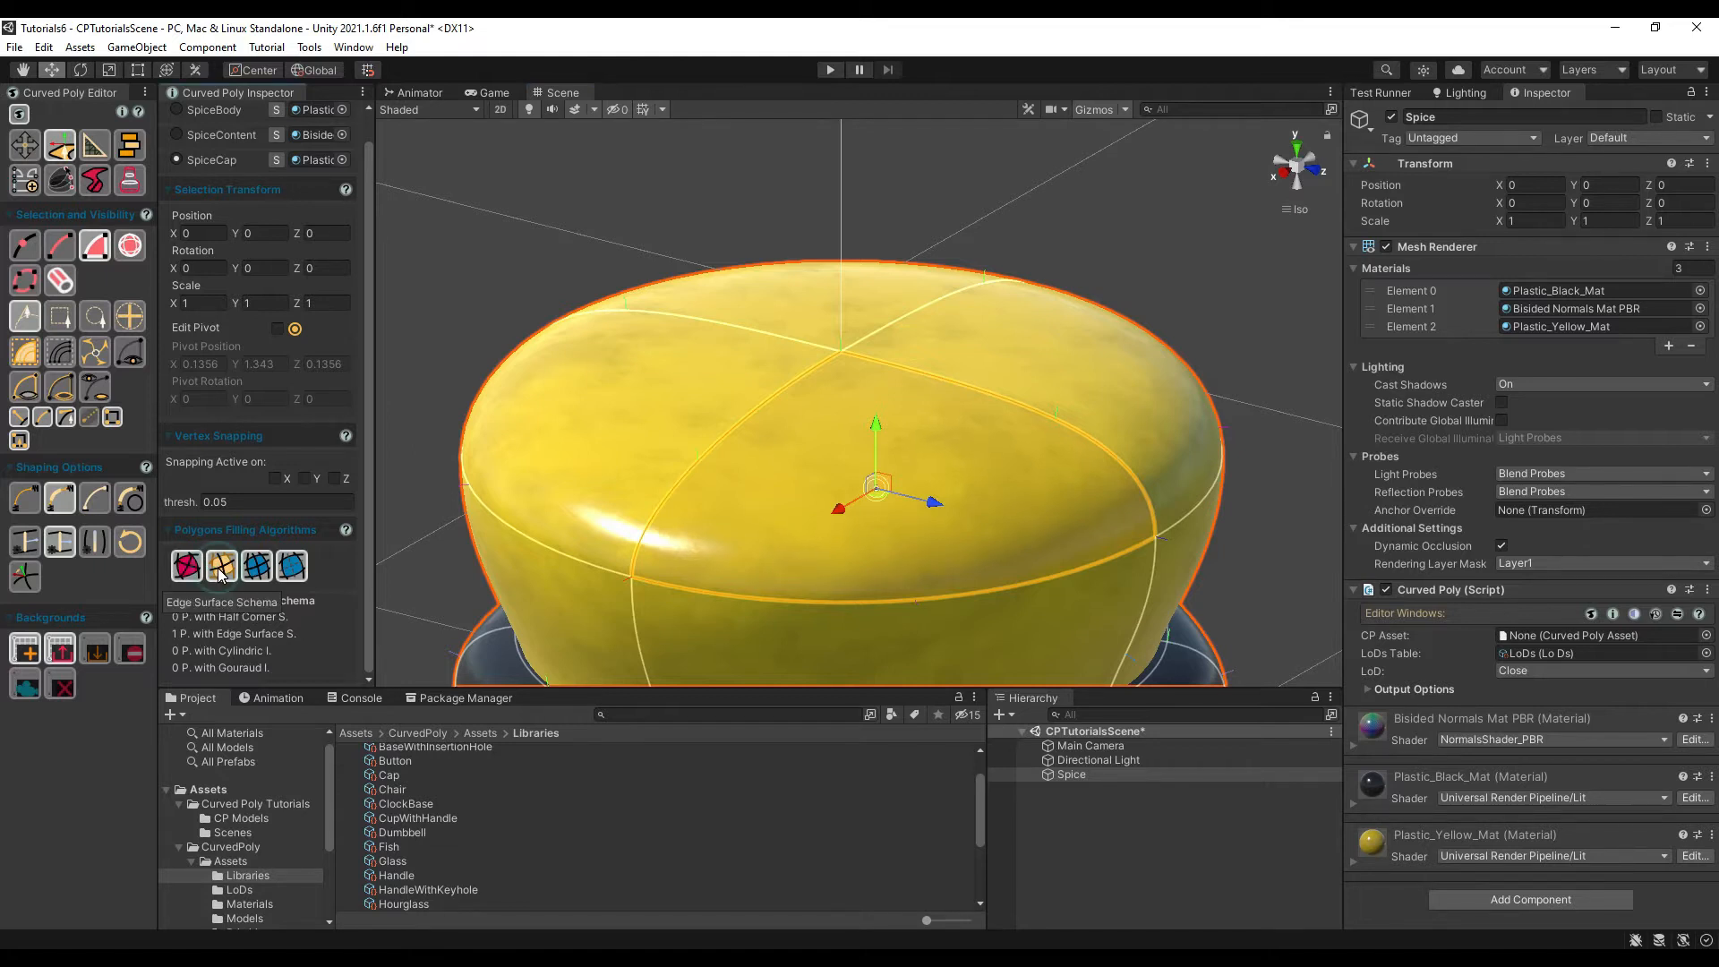
{"action": "left_click", "coordinate": [287, 573]}
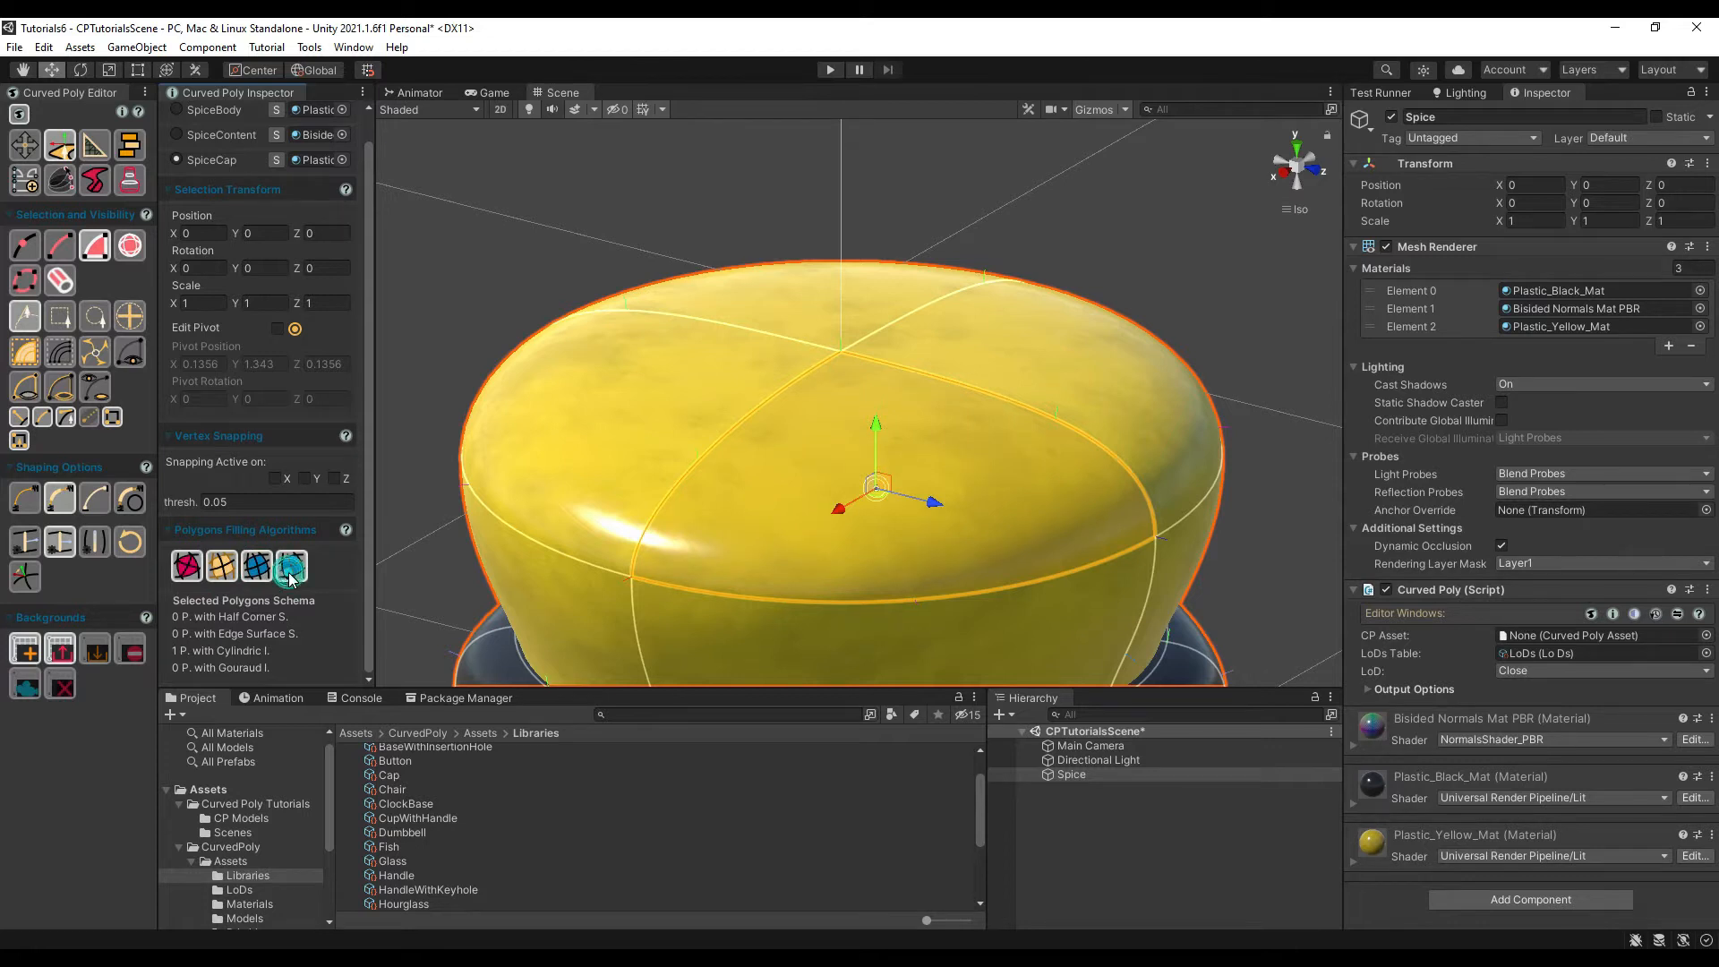
{"action": "left_click", "coordinate": [208, 573]}
{"action": "left_click", "coordinate": [186, 566]}
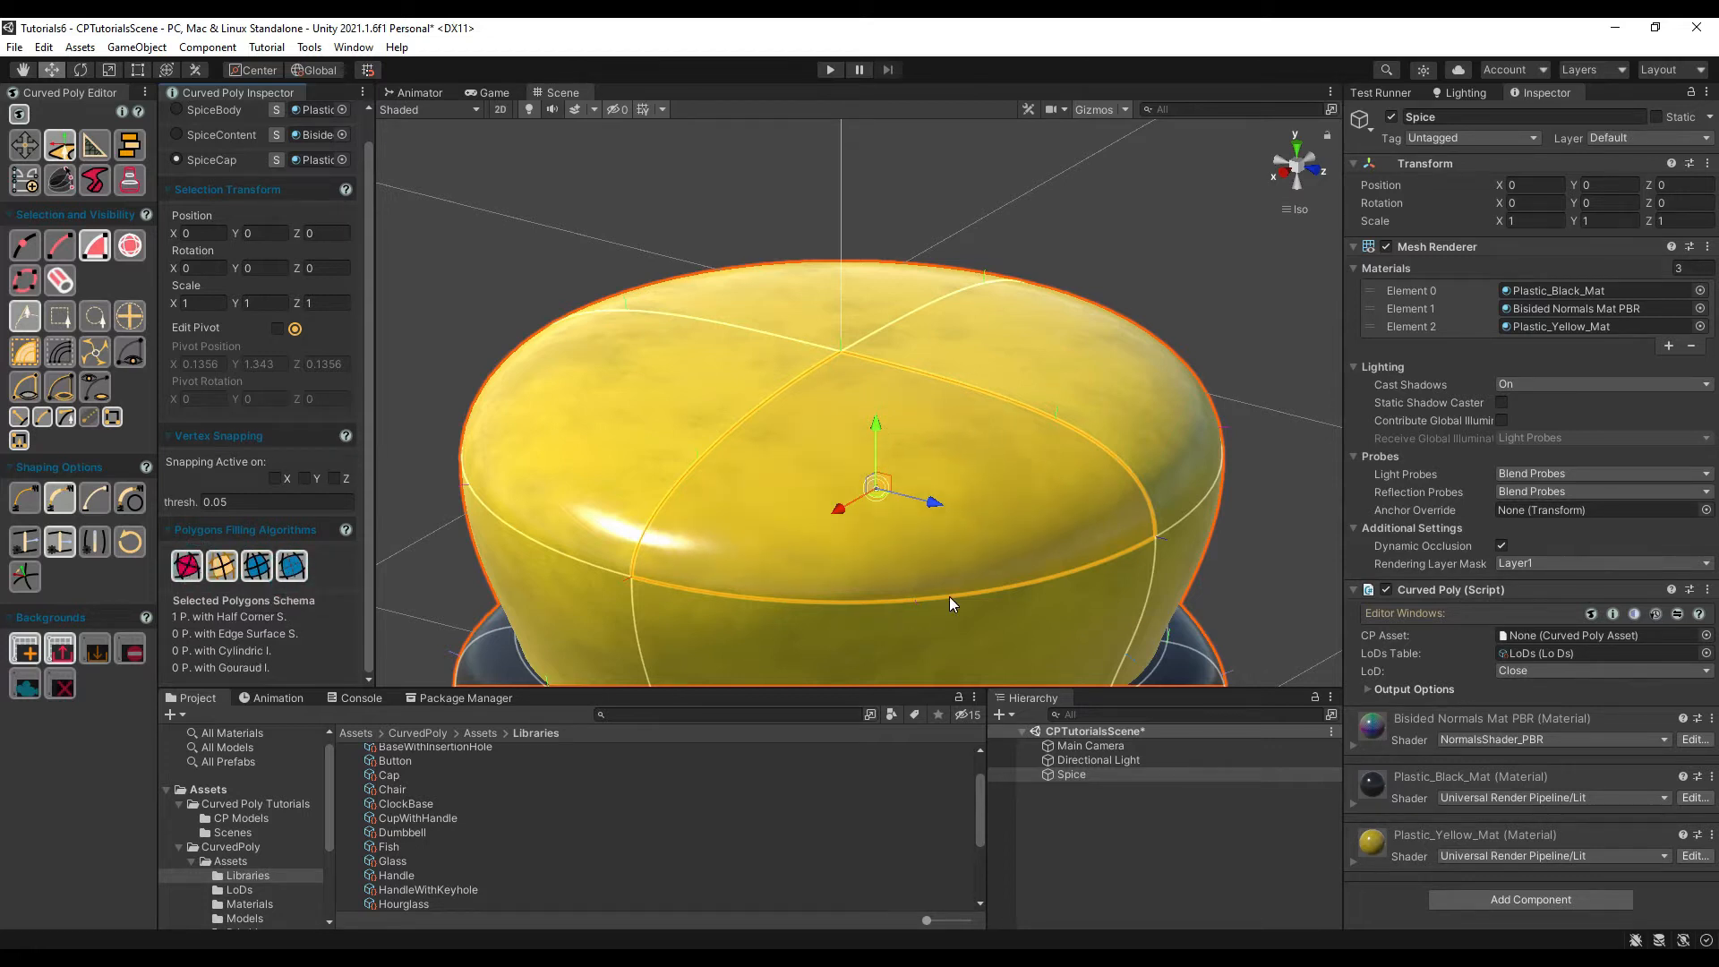
Step: Turn on the Selection Wire display for the Scene view
{"action": "left_click", "coordinate": [1125, 110]}
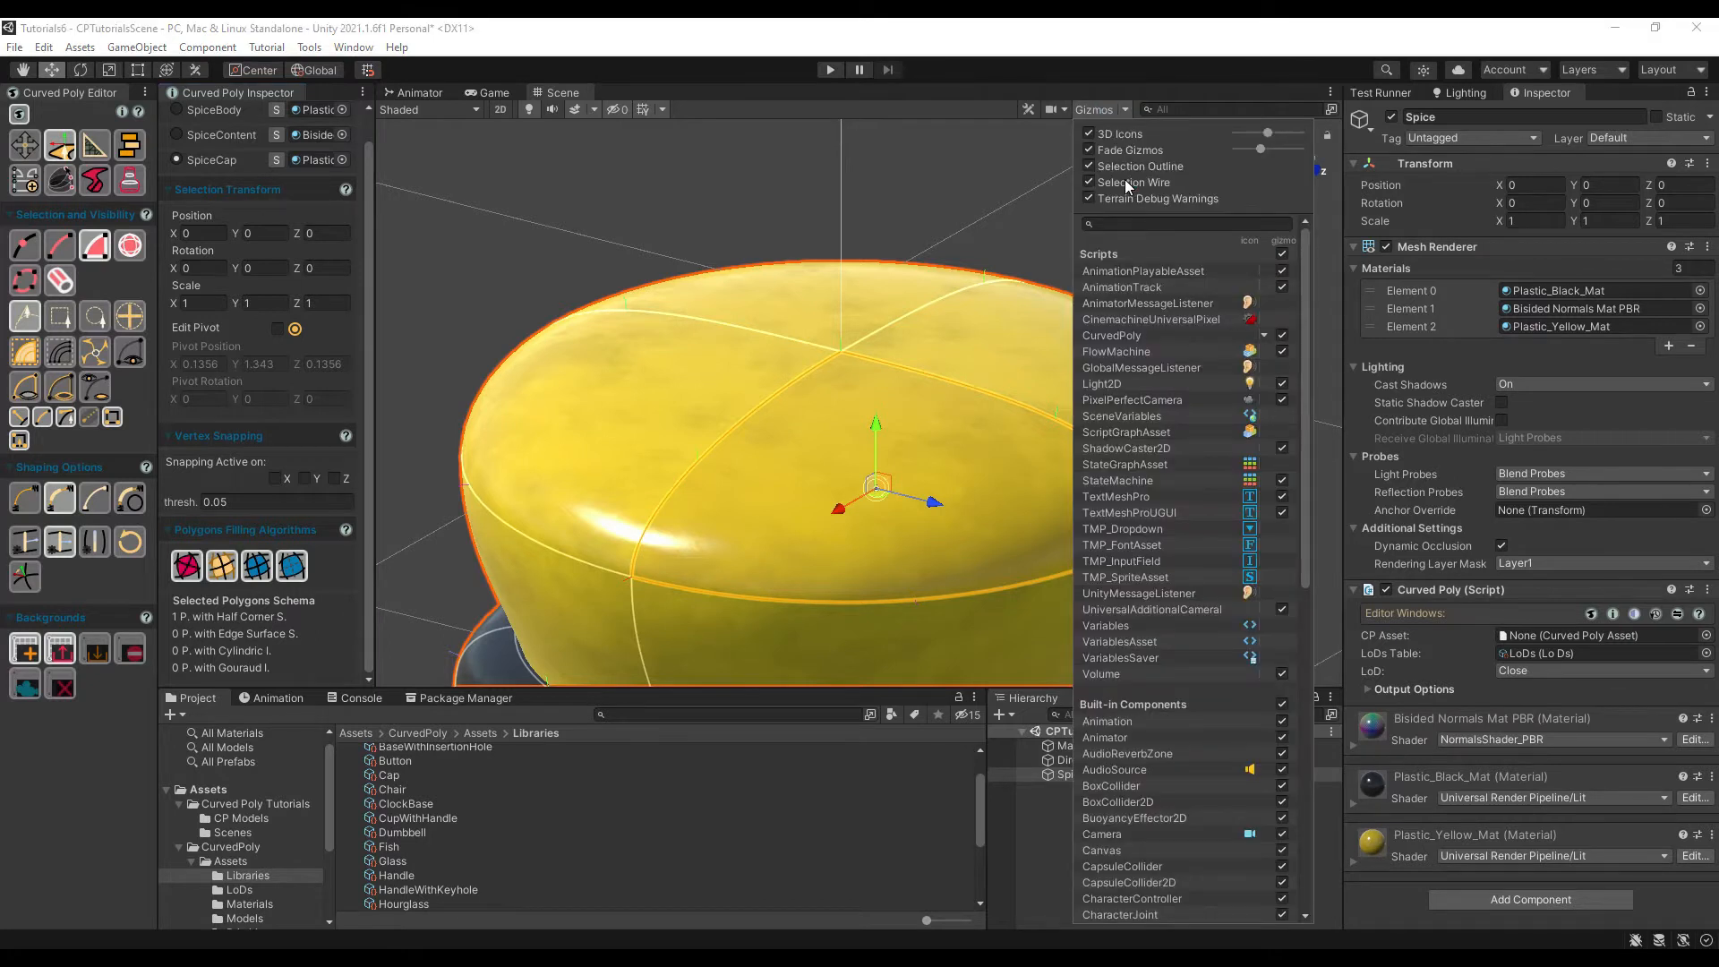
{"action": "left_click", "coordinate": [1123, 181]}
{"action": "left_click", "coordinate": [917, 509]}
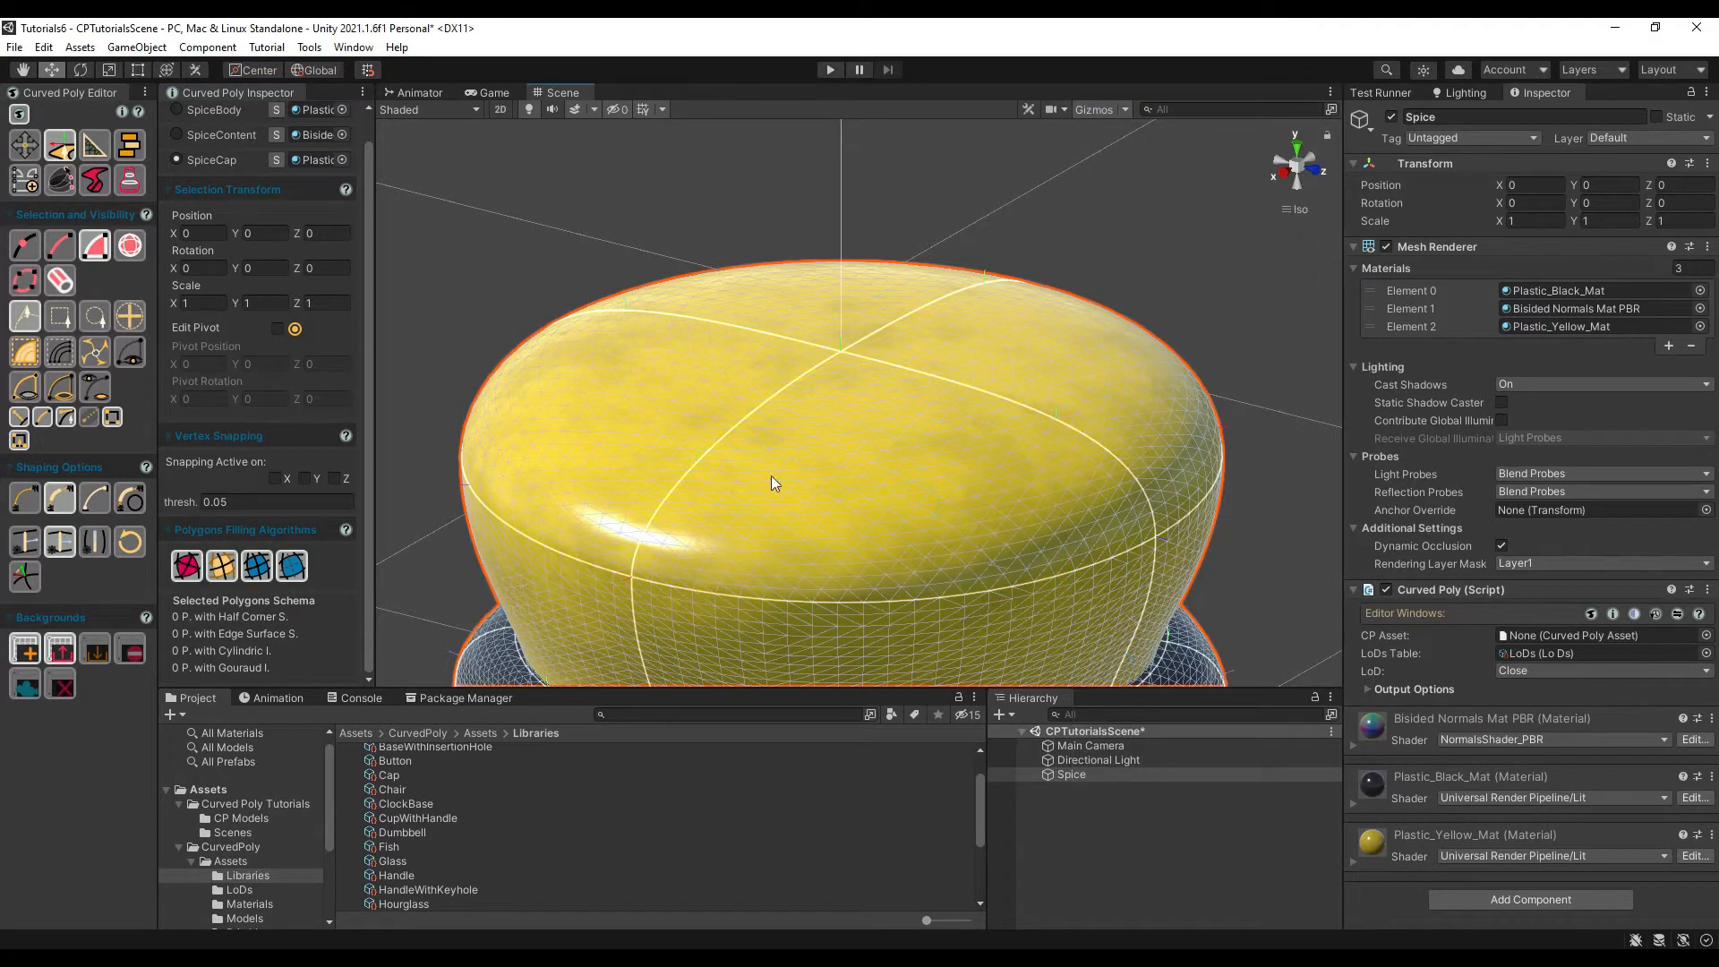
Step: Reselect the front top polygon and compare the Edge Surface and Gouraud fillings on its wireframe, returning it to Half Corner
{"action": "left_click", "coordinate": [938, 508]}
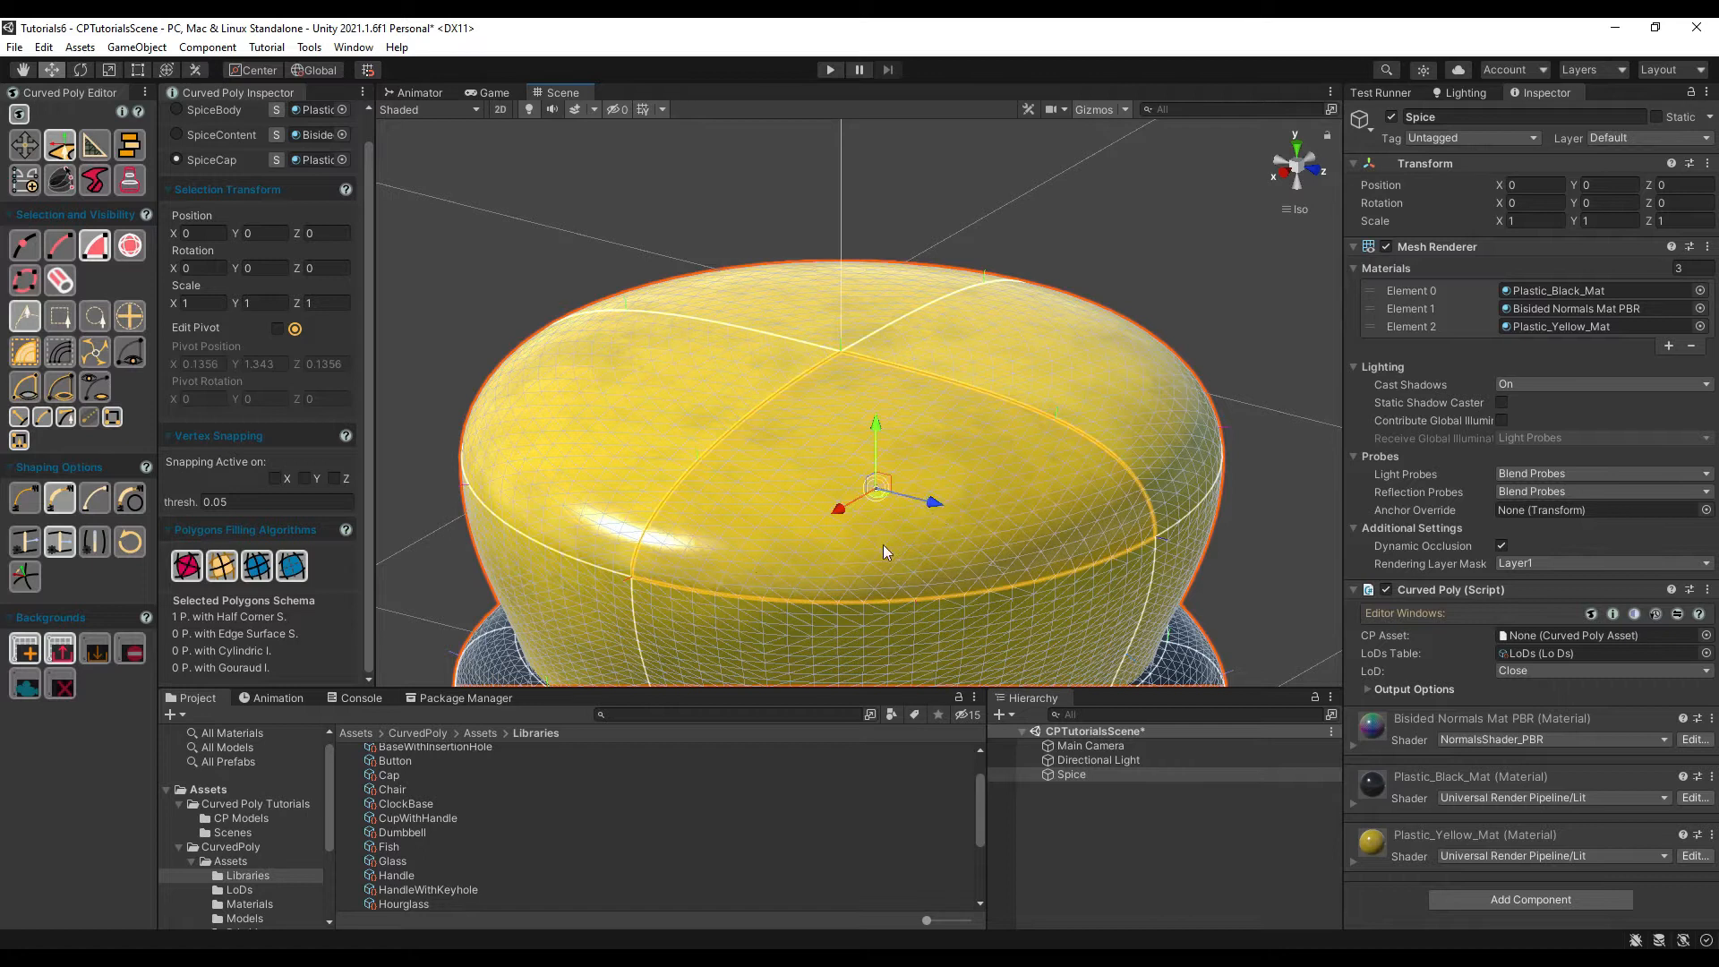
{"action": "left_click", "coordinate": [224, 574]}
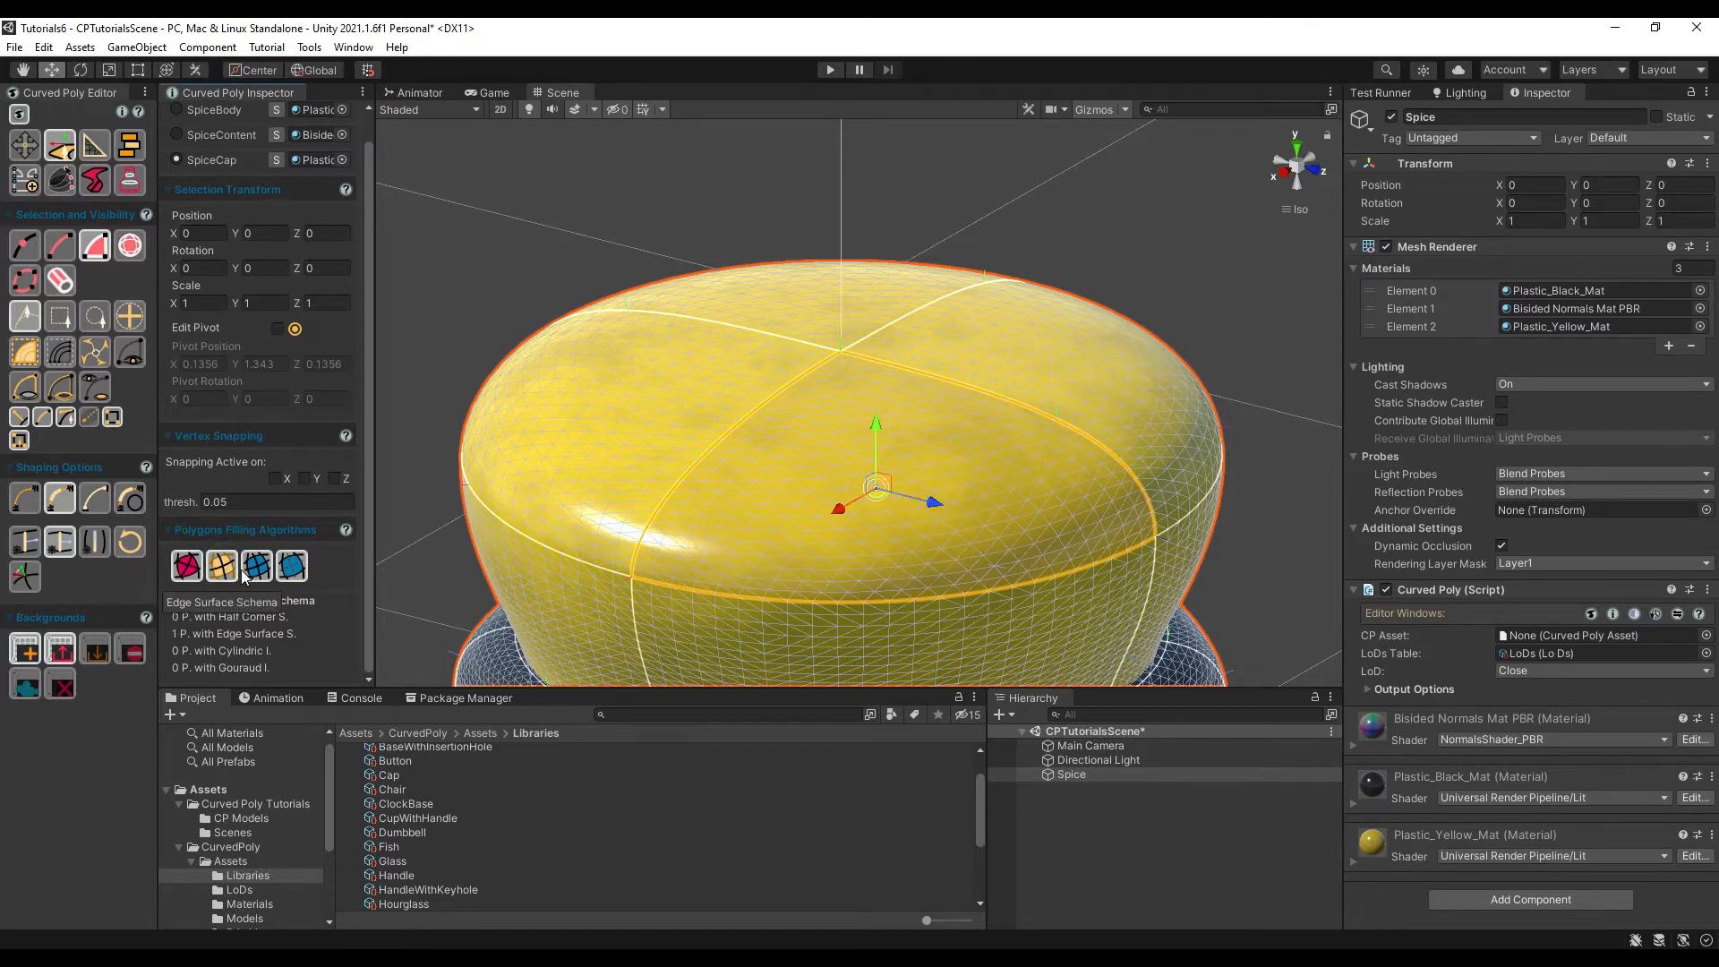
{"action": "left_click", "coordinate": [285, 577]}
{"action": "left_click", "coordinate": [289, 573]}
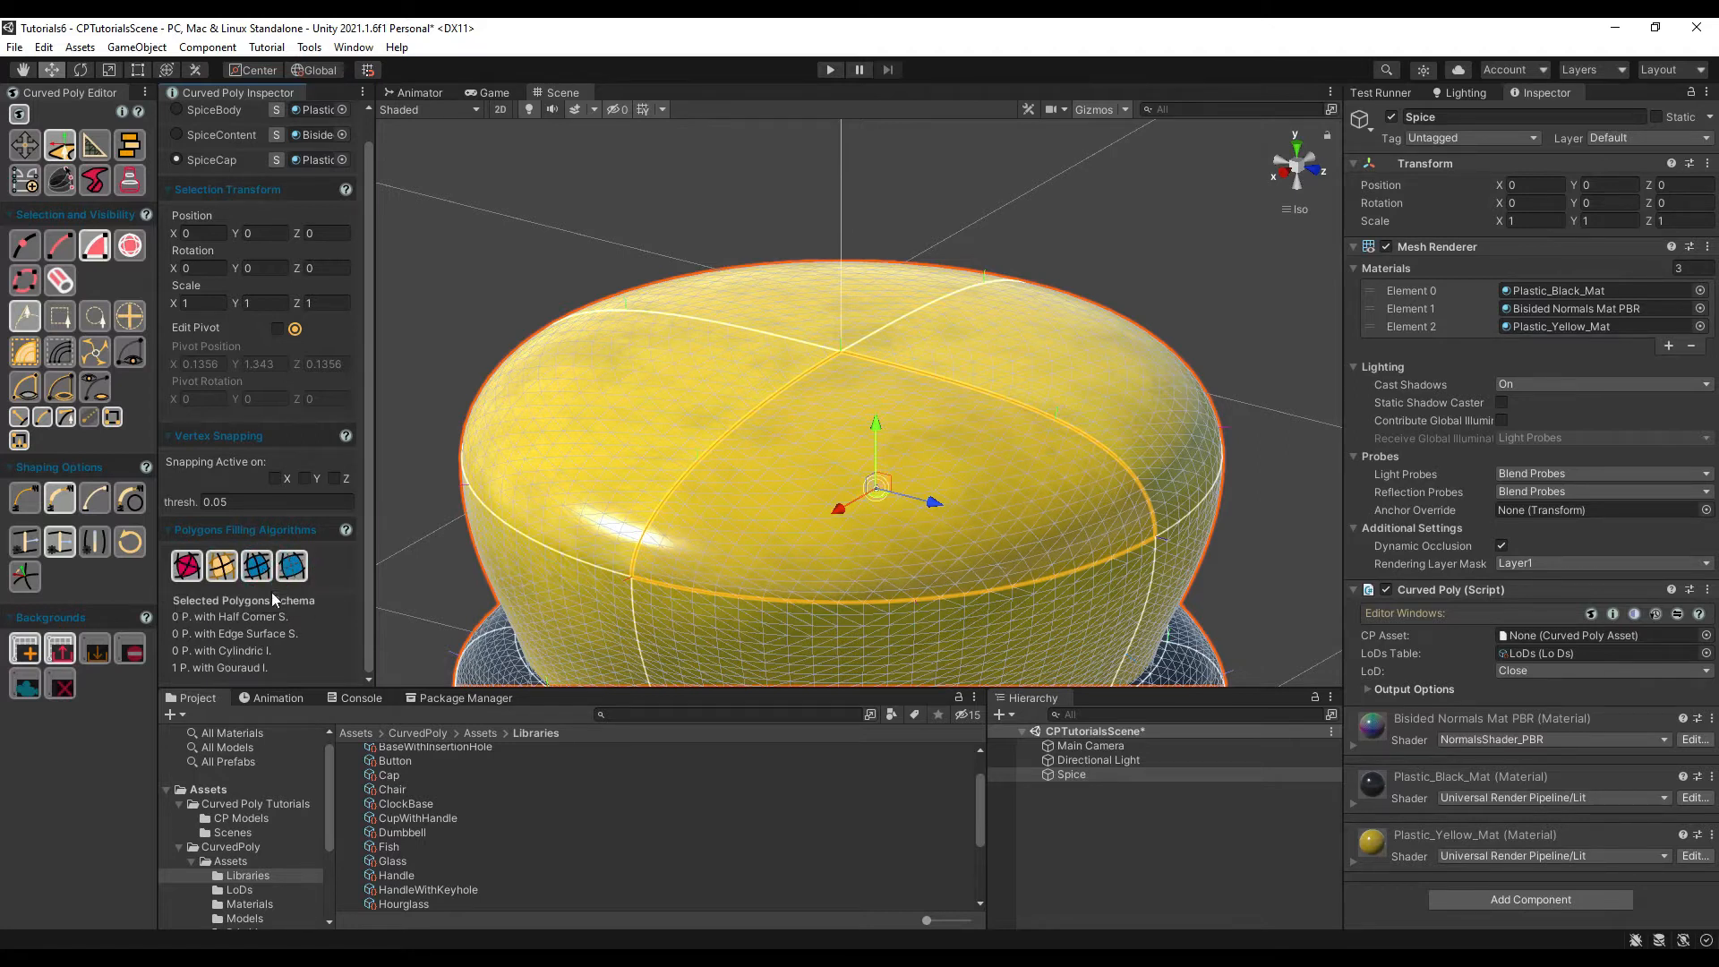
{"action": "left_click", "coordinate": [196, 568]}
Step: Select all polygons of the spice model and set their filling algorithm to Edge Surface
{"action": "scroll", "coordinate": [870, 449], "scroll_direction": "down", "scroll_amount": 1}
{"action": "left_click", "coordinate": [54, 395]}
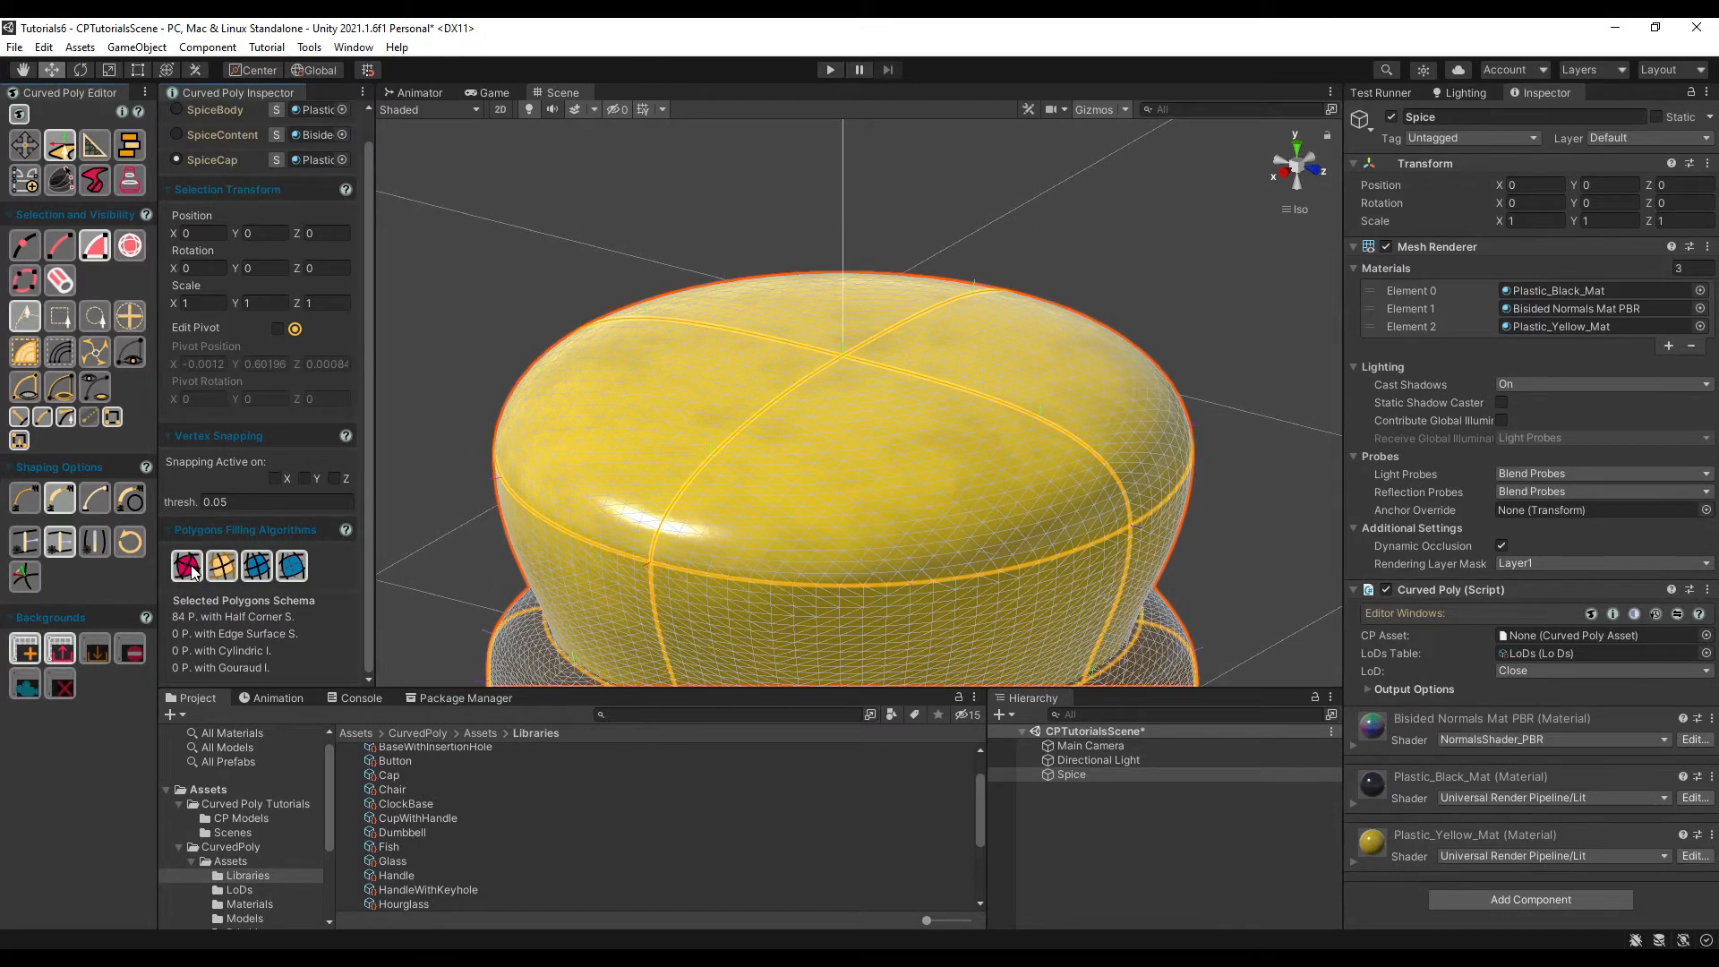
{"action": "scroll", "coordinate": [820, 389], "scroll_direction": "down", "scroll_amount": 3}
{"action": "left_click_drag", "start_coordinate": [885, 522], "coordinate": [1030, 548], "text": "alt"}
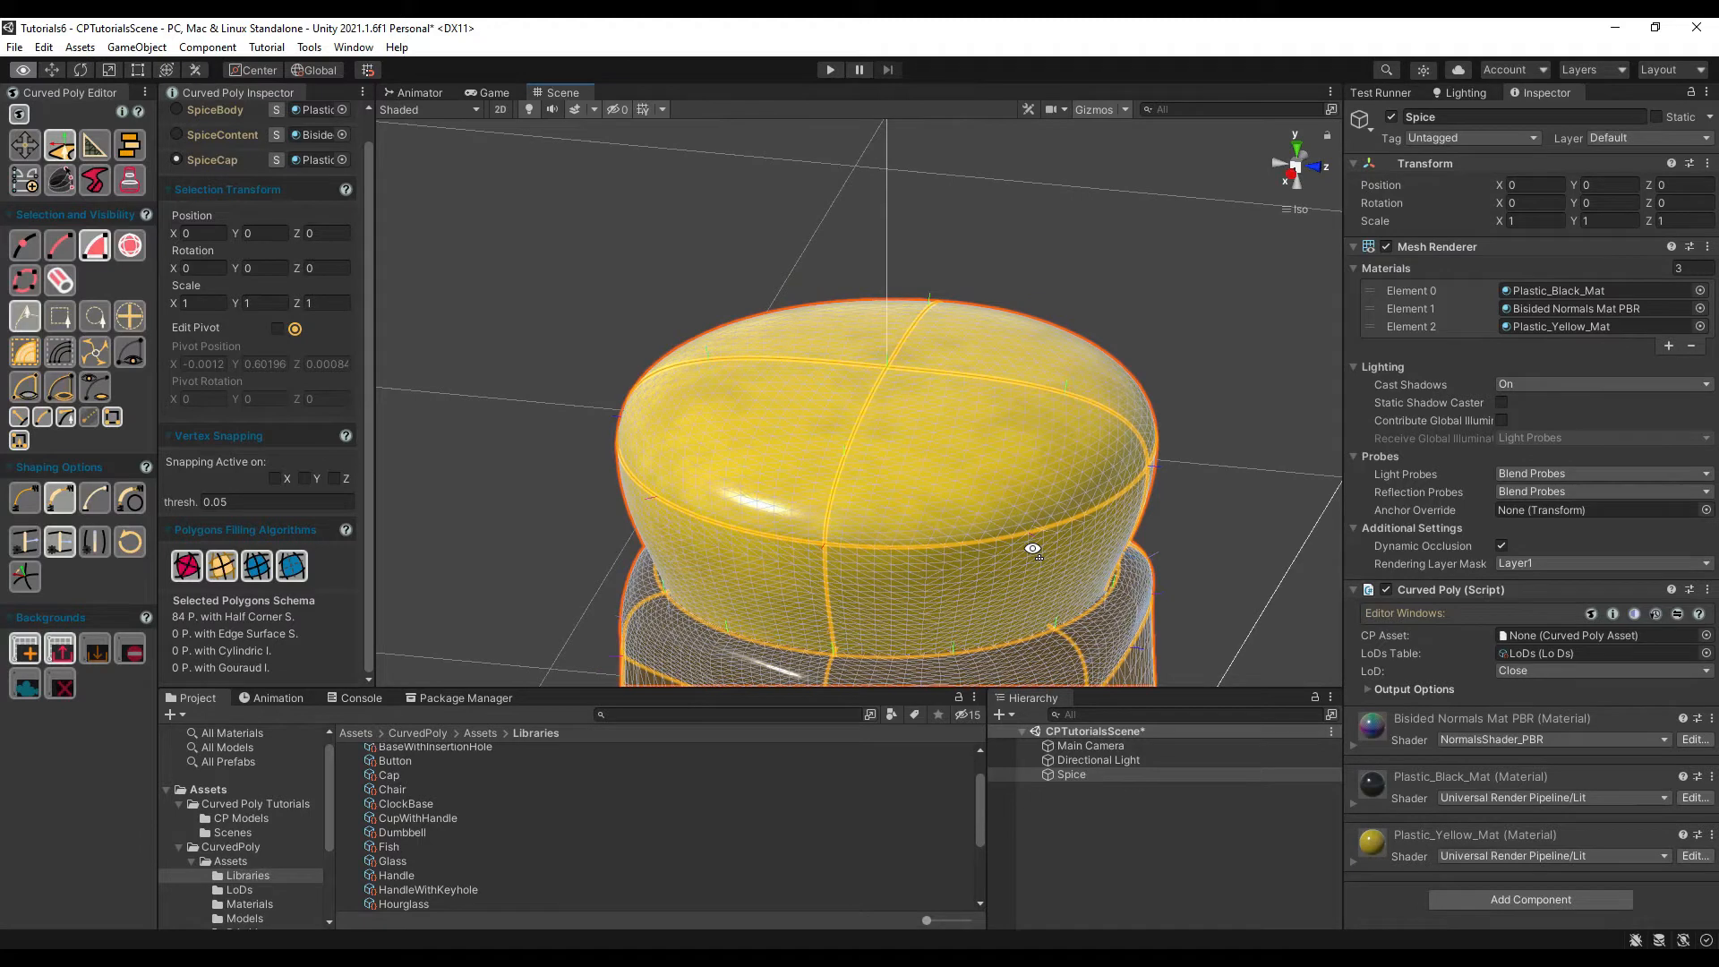
{"action": "left_click", "coordinate": [215, 575]}
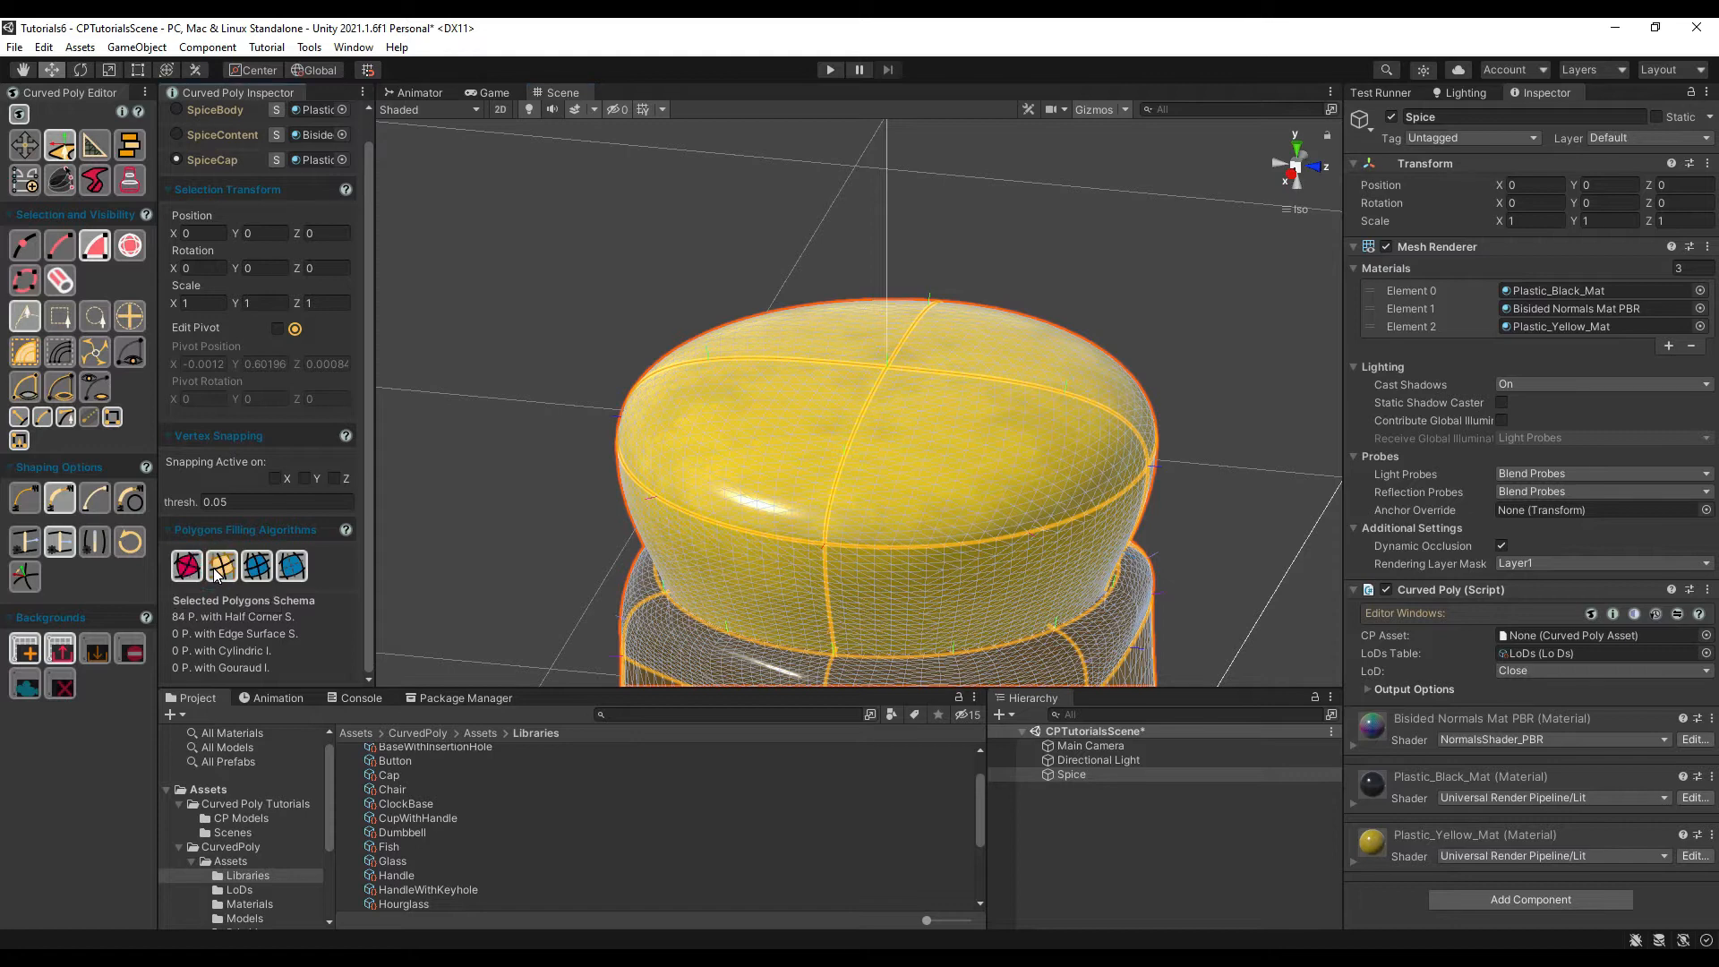
{"action": "left_click_drag", "start_coordinate": [802, 540], "coordinate": [1272, 425], "text": "alt"}
{"action": "left_click_drag", "start_coordinate": [637, 464], "coordinate": [1523, 482], "text": "alt"}
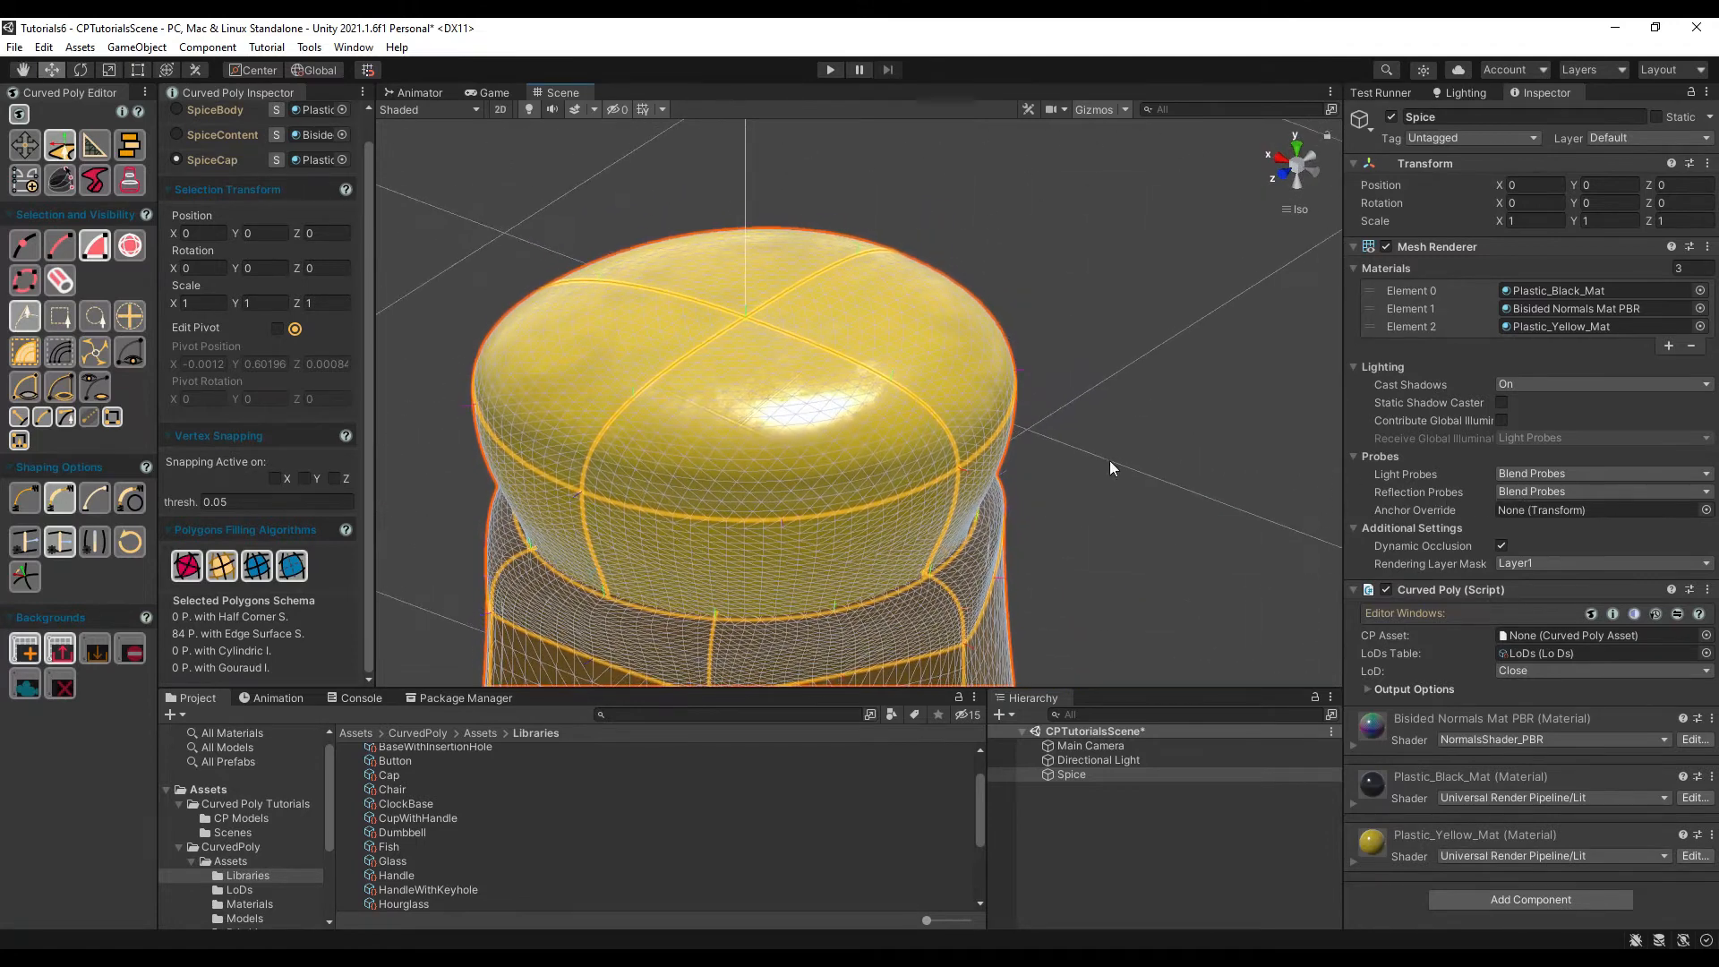
{"action": "middle_click_drag", "start_coordinate": [806, 501], "coordinate": [857, 413]}
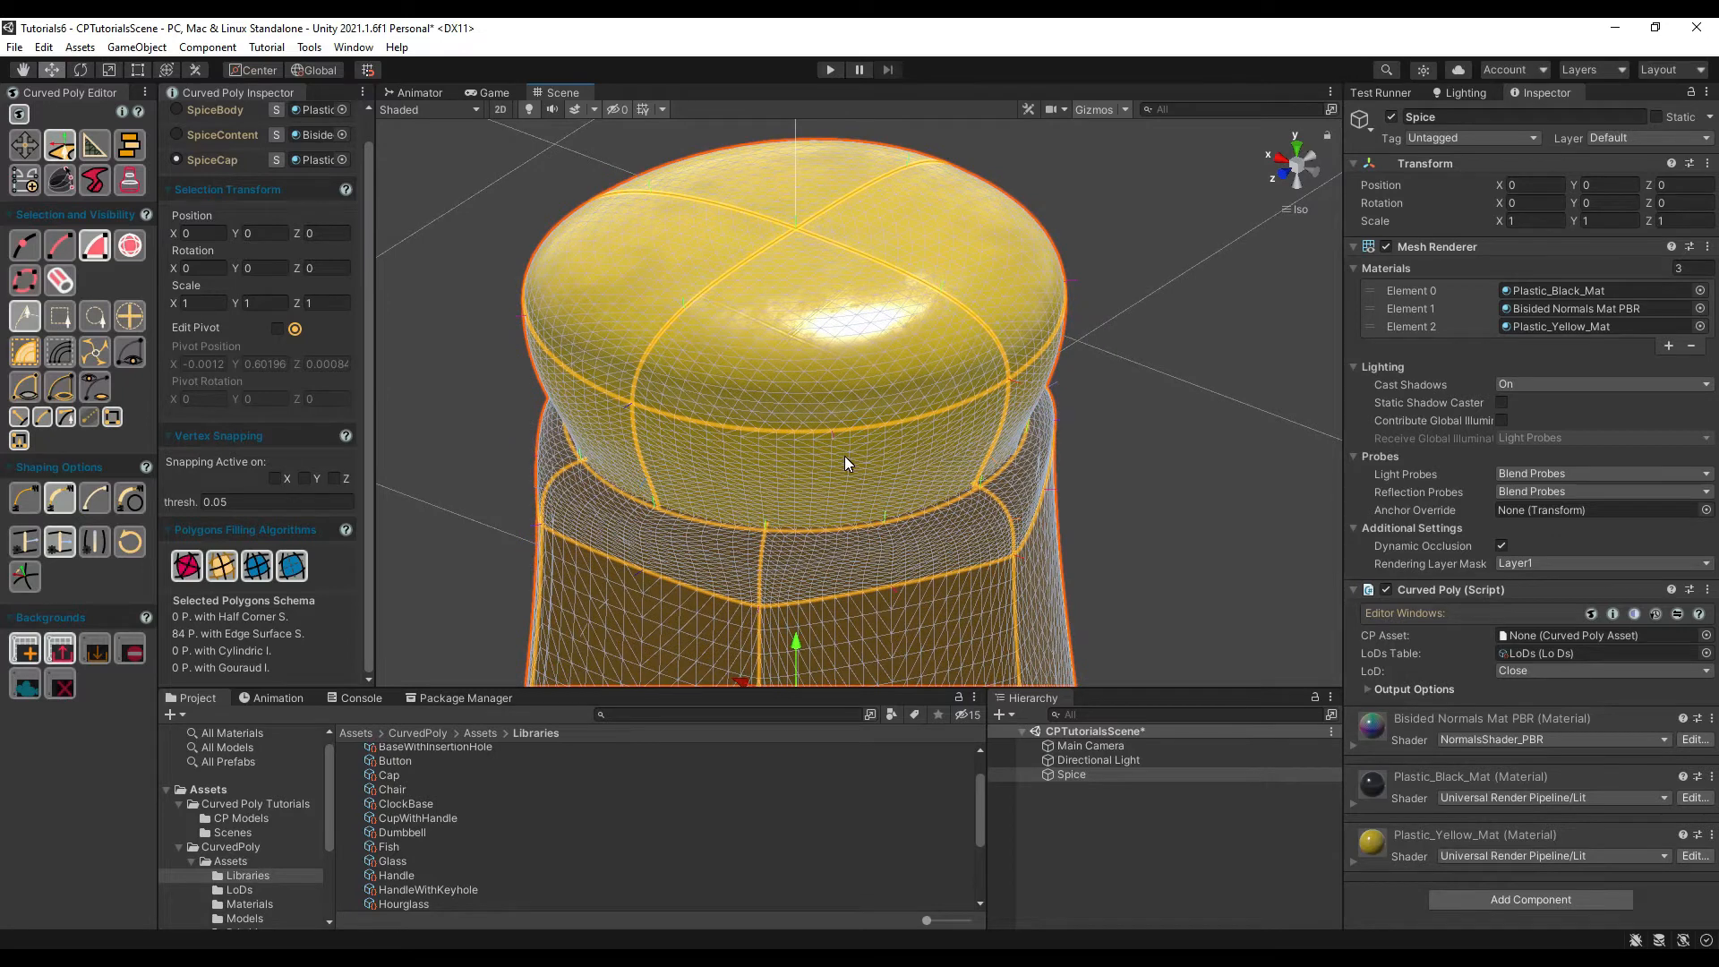
{"action": "left_click_drag", "start_coordinate": [774, 450], "coordinate": [713, 362], "text": "alt"}
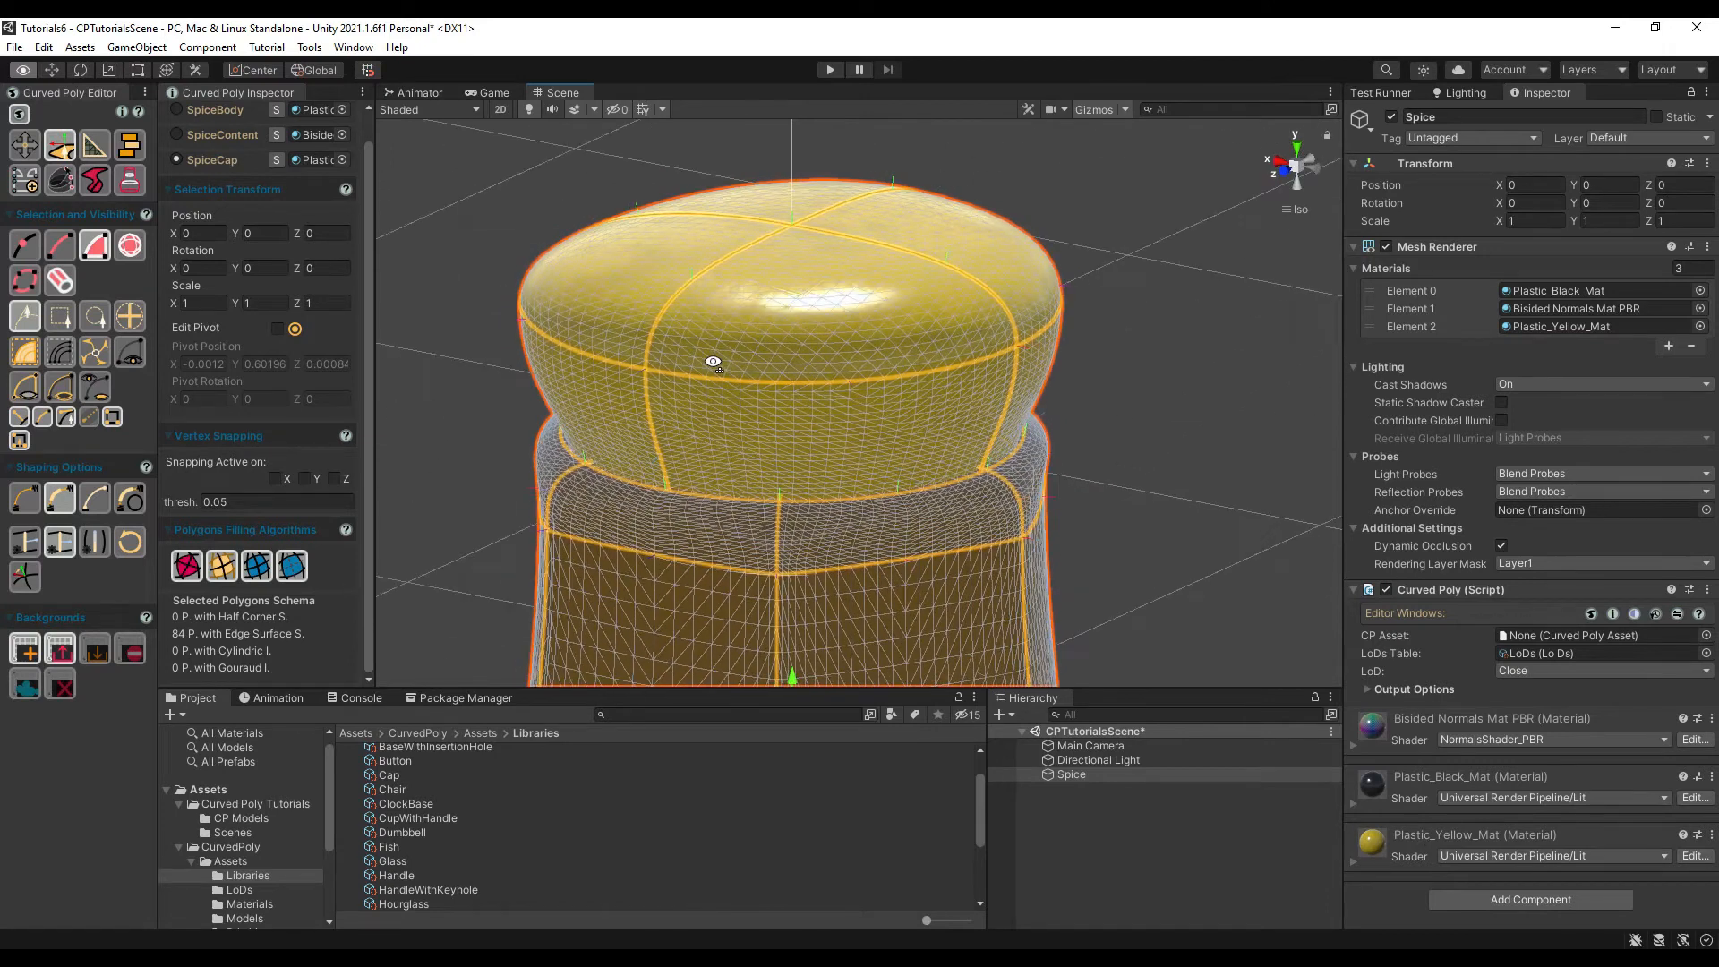
Step: Change the filling algorithm of all the selected polygons to Cylindric
{"action": "left_click", "coordinate": [257, 564]}
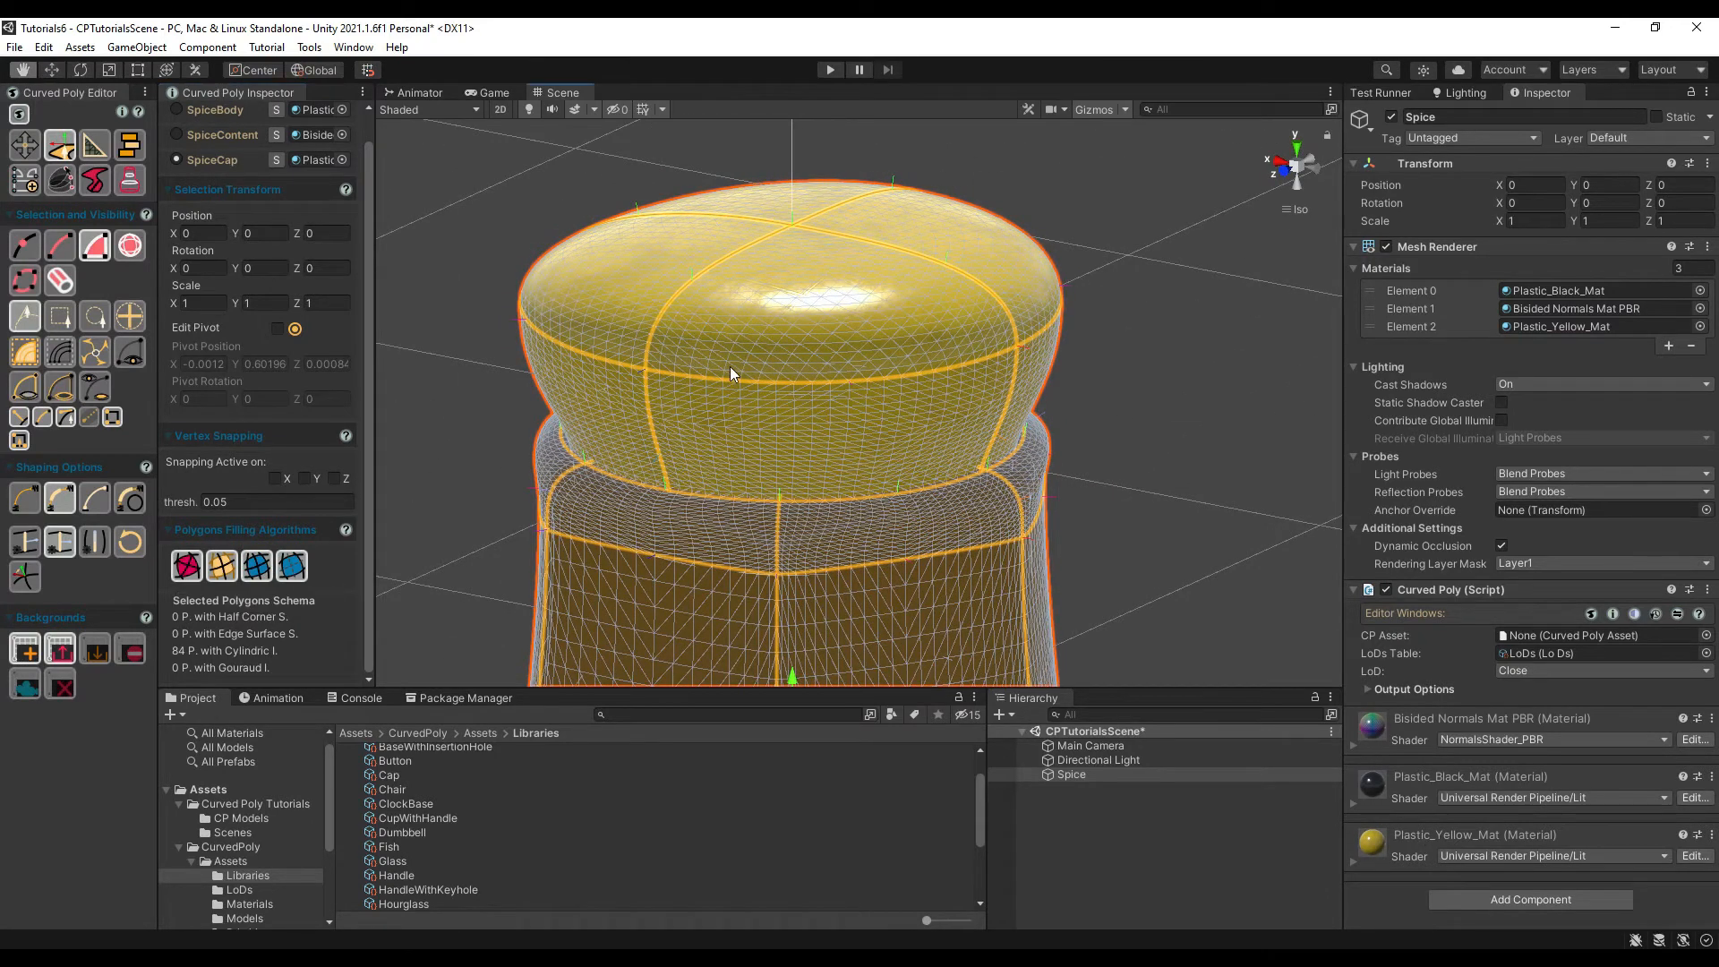
{"action": "middle_click_drag", "start_coordinate": [729, 367], "coordinate": [745, 458]}
{"action": "left_click_drag", "start_coordinate": [744, 458], "coordinate": [806, 473], "text": "alt"}
{"action": "scroll", "coordinate": [708, 480], "scroll_direction": "up", "scroll_amount": 3}
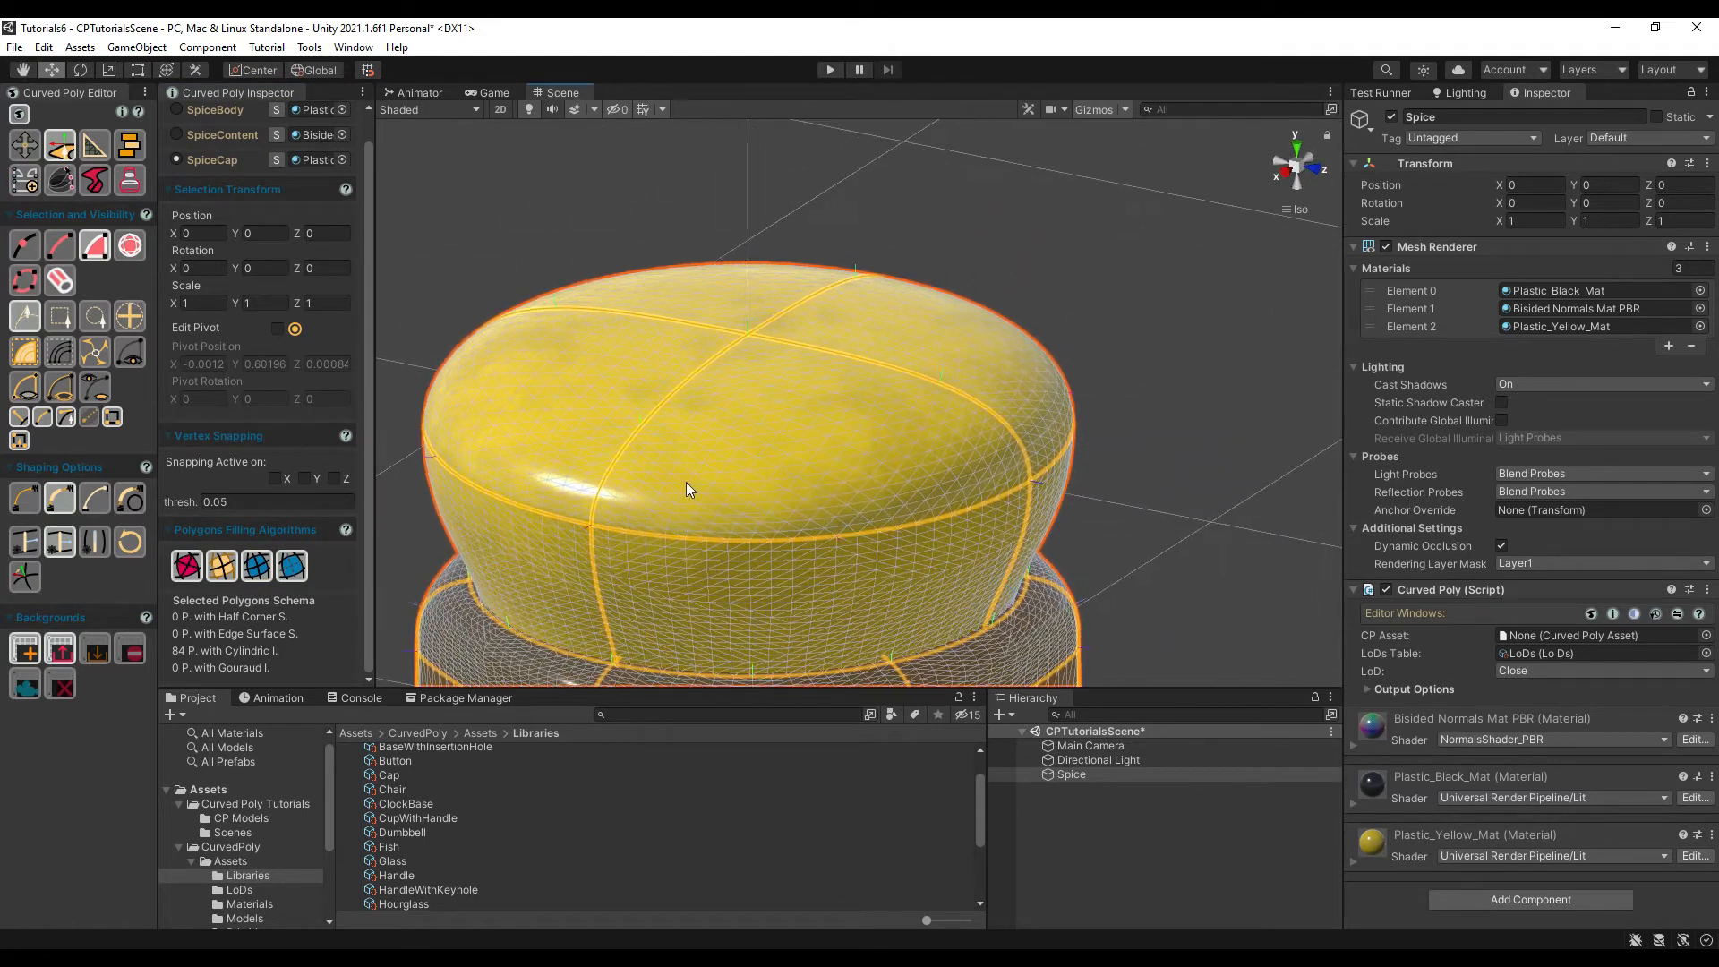
{"action": "scroll", "coordinate": [707, 490], "scroll_direction": "up", "scroll_amount": 3}
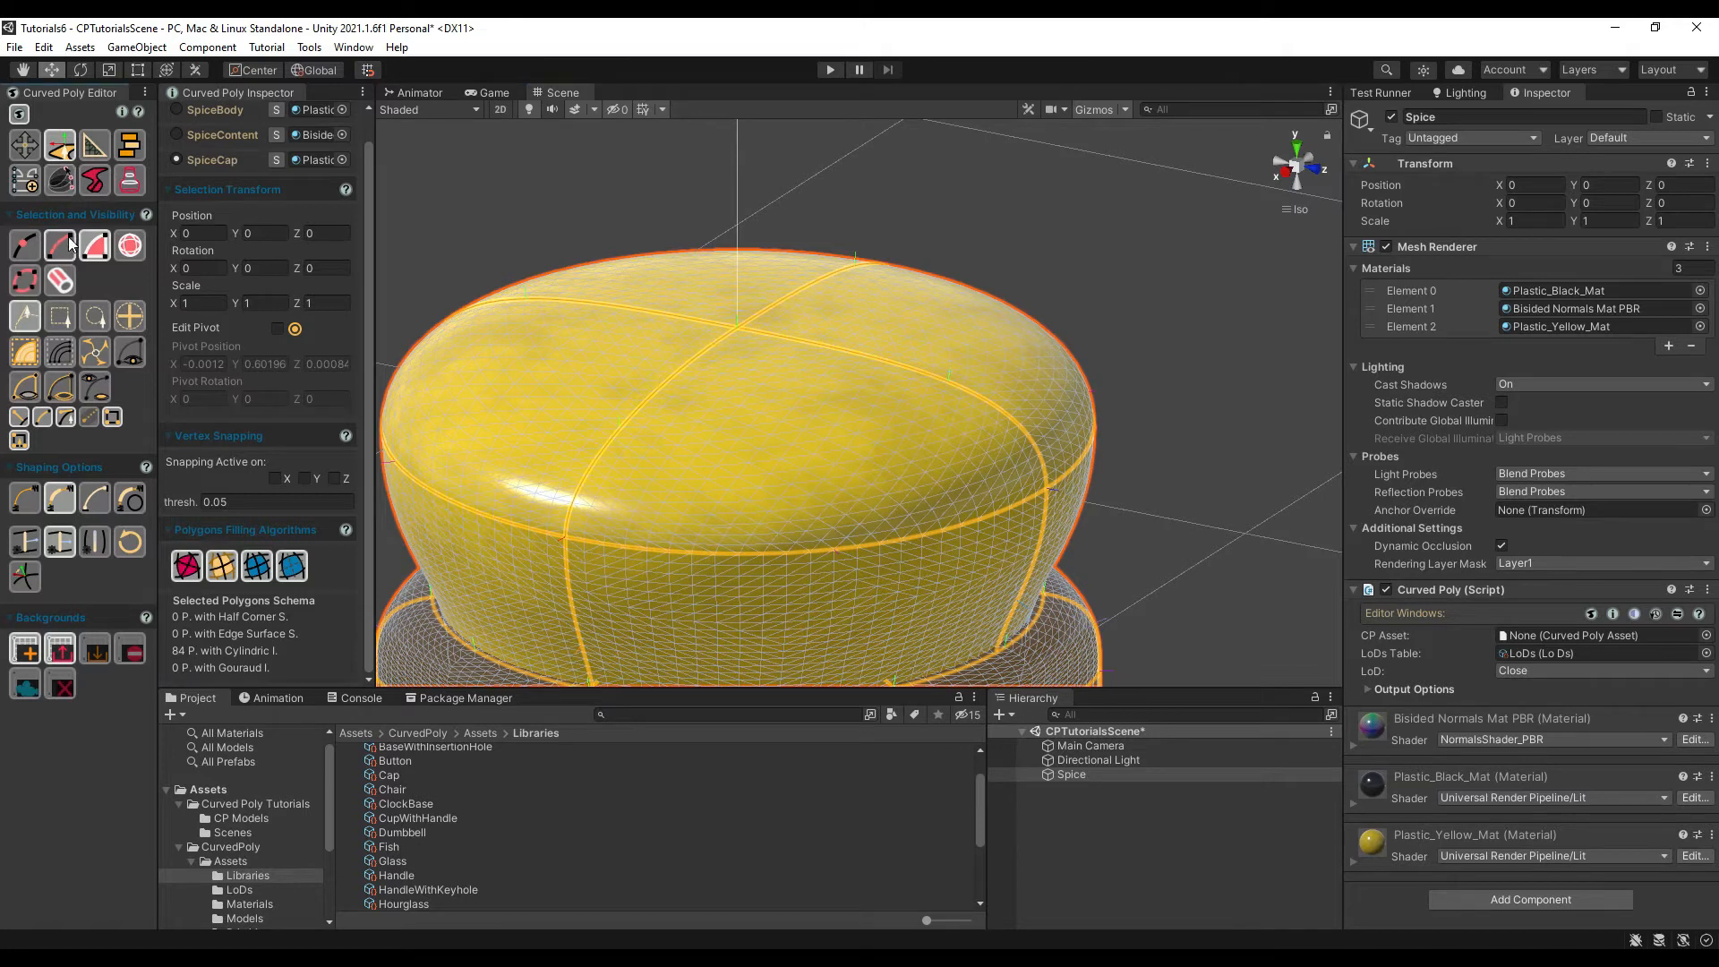
Step: Pick the front edge on the cap's top, tilt its normal, and reset it with the first normal preset
{"action": "left_click", "coordinate": [633, 424]}
{"action": "mouse_move", "coordinate": [629, 367]}
{"action": "left_mouse_down"}
{"action": "mouse_move", "coordinate": [580, 363]}
{"action": "mouse_move", "coordinate": [638, 386]}
{"action": "left_mouse_up"}
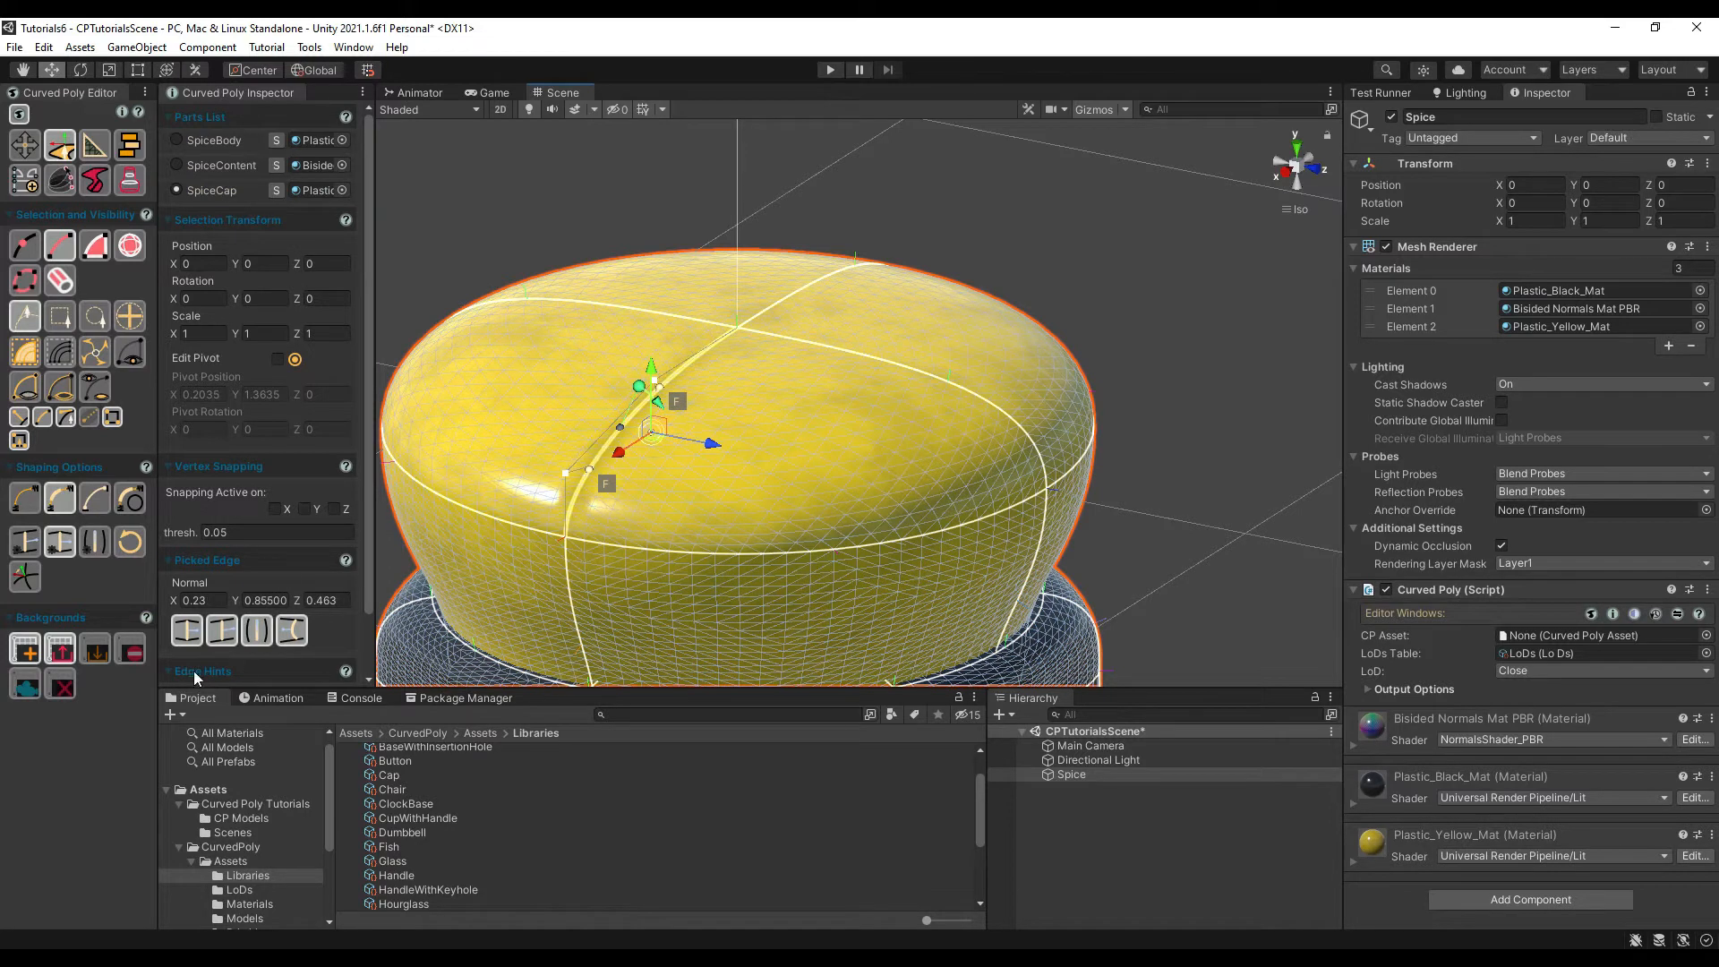
{"action": "left_click", "coordinate": [186, 630]}
{"action": "left_click", "coordinate": [846, 437]}
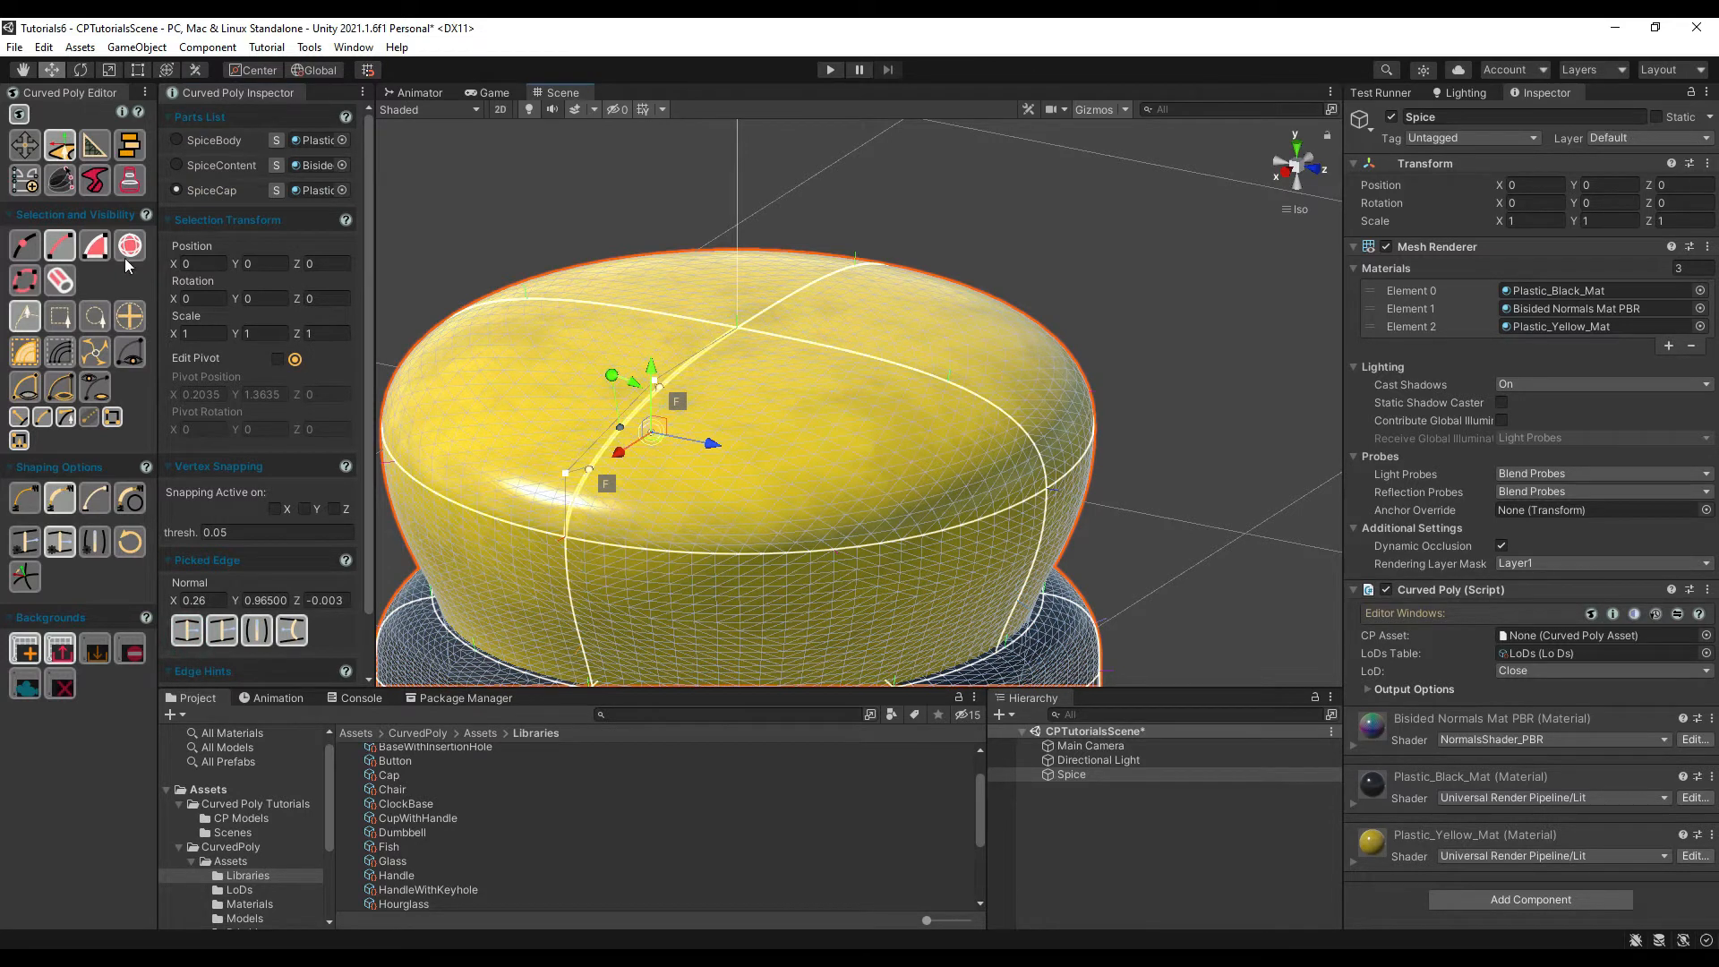
Step: Select the whole model and pull the two rim handles beside the cap's front vertex upward to arch both rim edges
{"action": "left_click", "coordinate": [18, 359]}
{"action": "middle_click_drag", "start_coordinate": [784, 465], "coordinate": [875, 454]}
{"action": "scroll", "coordinate": [852, 497], "scroll_direction": "up", "scroll_amount": 1}
{"action": "scroll", "coordinate": [852, 496], "scroll_direction": "up", "scroll_amount": 1}
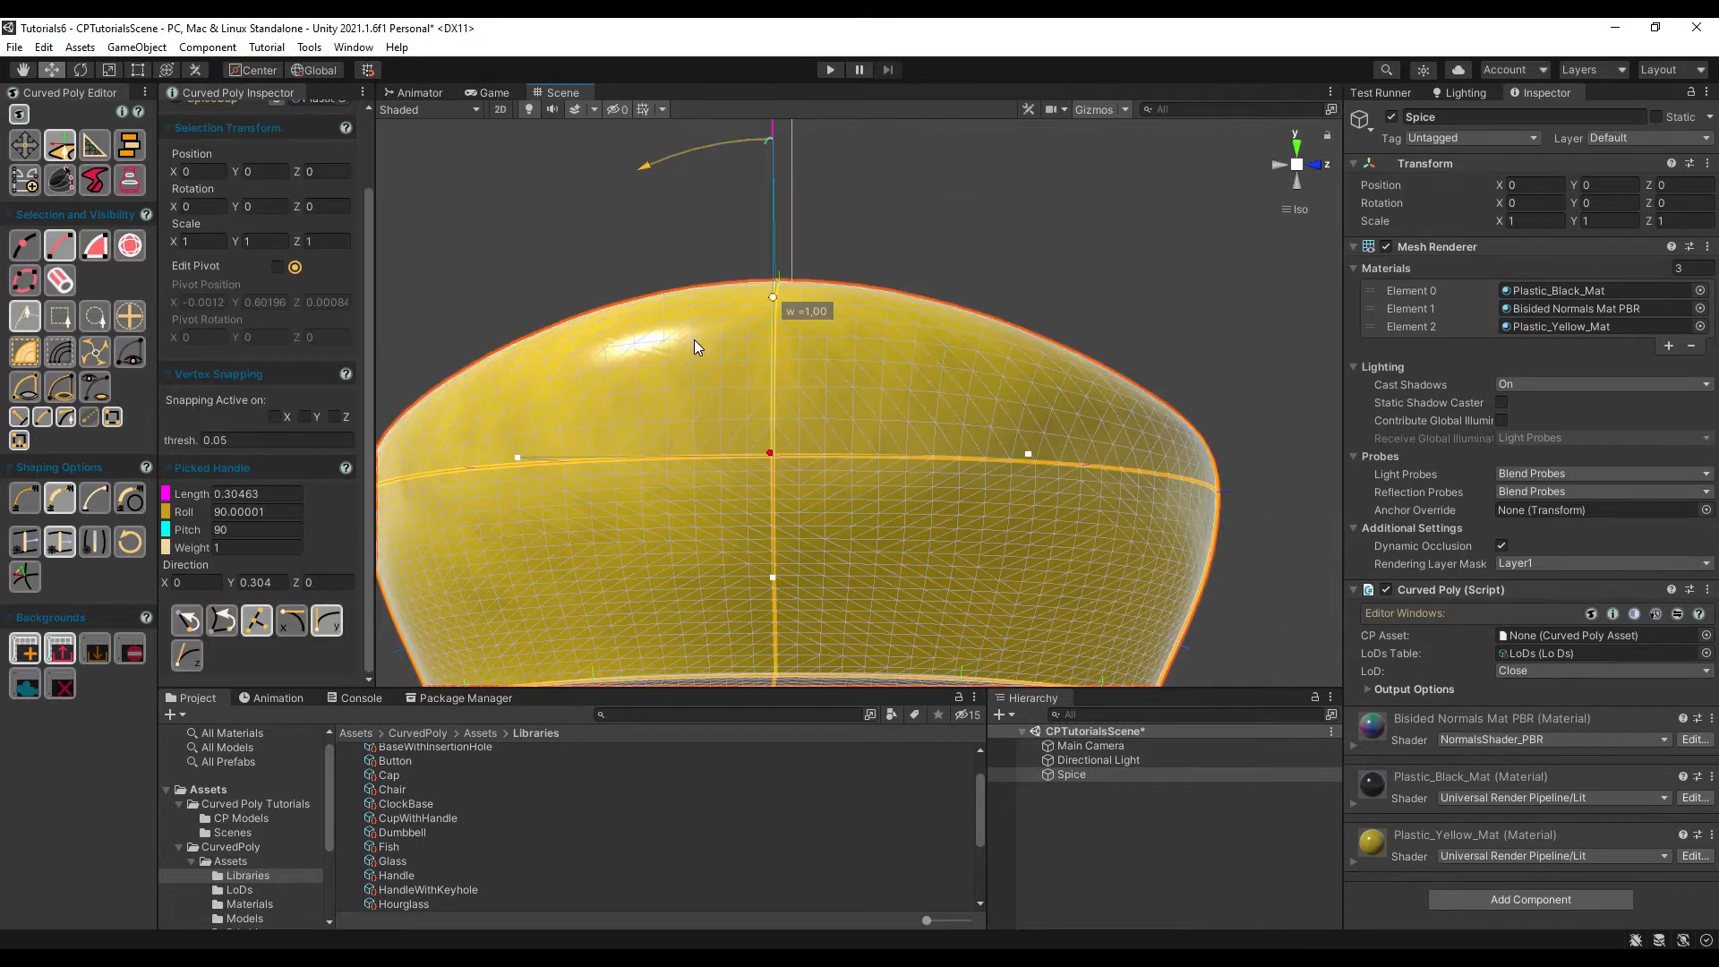
{"action": "left_click", "coordinate": [519, 457]}
{"action": "left_click_drag", "start_coordinate": [528, 548], "coordinate": [556, 405]}
{"action": "left_click", "coordinate": [1028, 454]}
{"action": "left_click_drag", "start_coordinate": [1010, 347], "coordinate": [918, 222]}
Step: Set the filling algorithm of all the model's polygons to Half Corner
{"action": "middle_click_drag", "start_coordinate": [842, 319], "coordinate": [806, 370]}
{"action": "scroll", "coordinate": [870, 476], "scroll_direction": "up", "scroll_amount": 5}
{"action": "scroll", "coordinate": [842, 484], "scroll_direction": "down", "scroll_amount": 8}
{"action": "scroll", "coordinate": [799, 371], "scroll_direction": "up", "scroll_amount": 2}
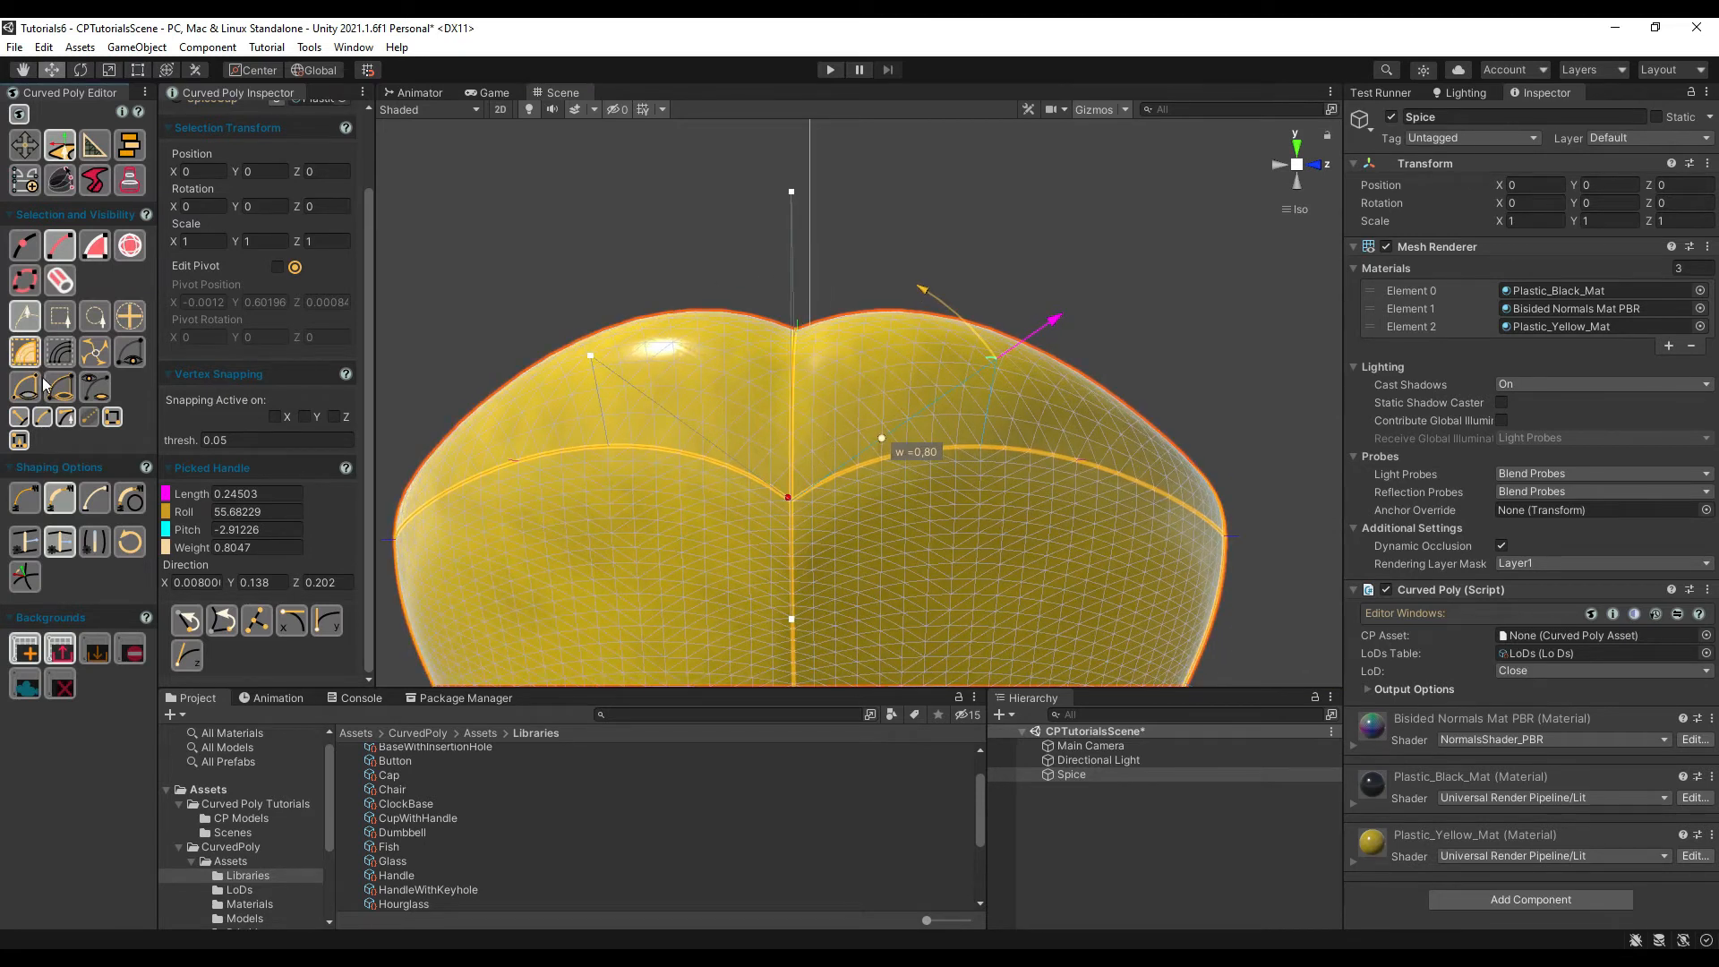
{"action": "left_click", "coordinate": [94, 245]}
{"action": "left_click", "coordinate": [198, 503]}
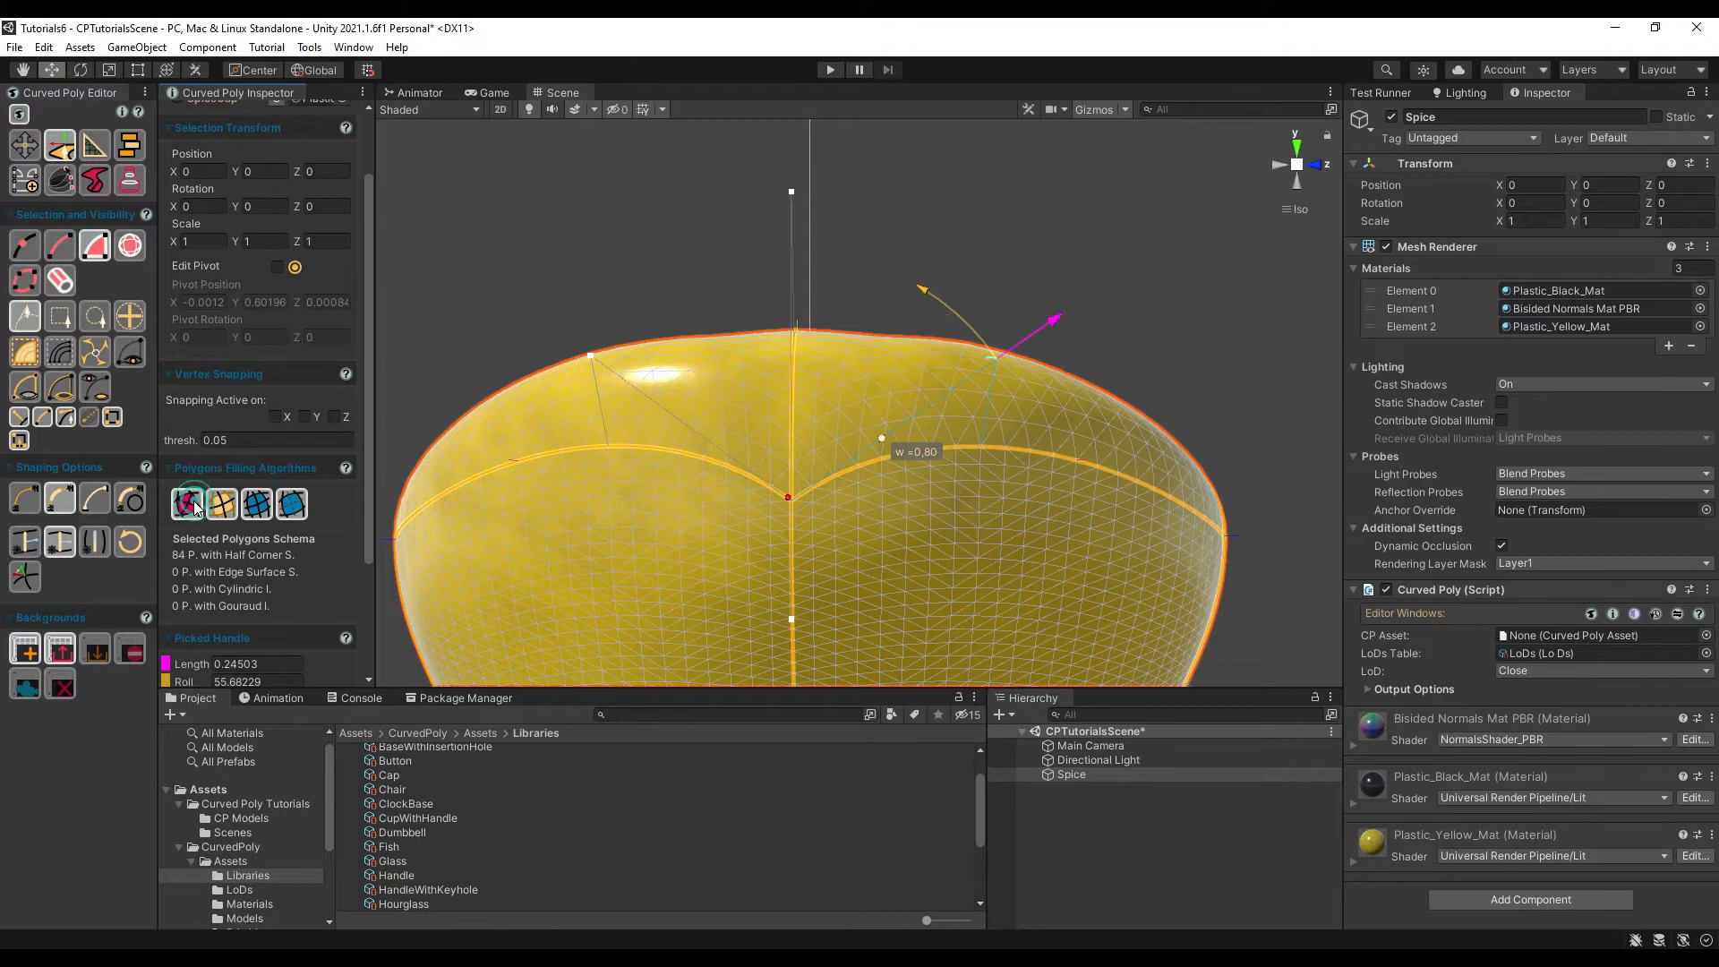
Step: Switch the filling algorithm of all the model's polygons between Edge Surface, Cylindric and Half Corner, ending on Half Corner
{"action": "left_click", "coordinate": [223, 498]}
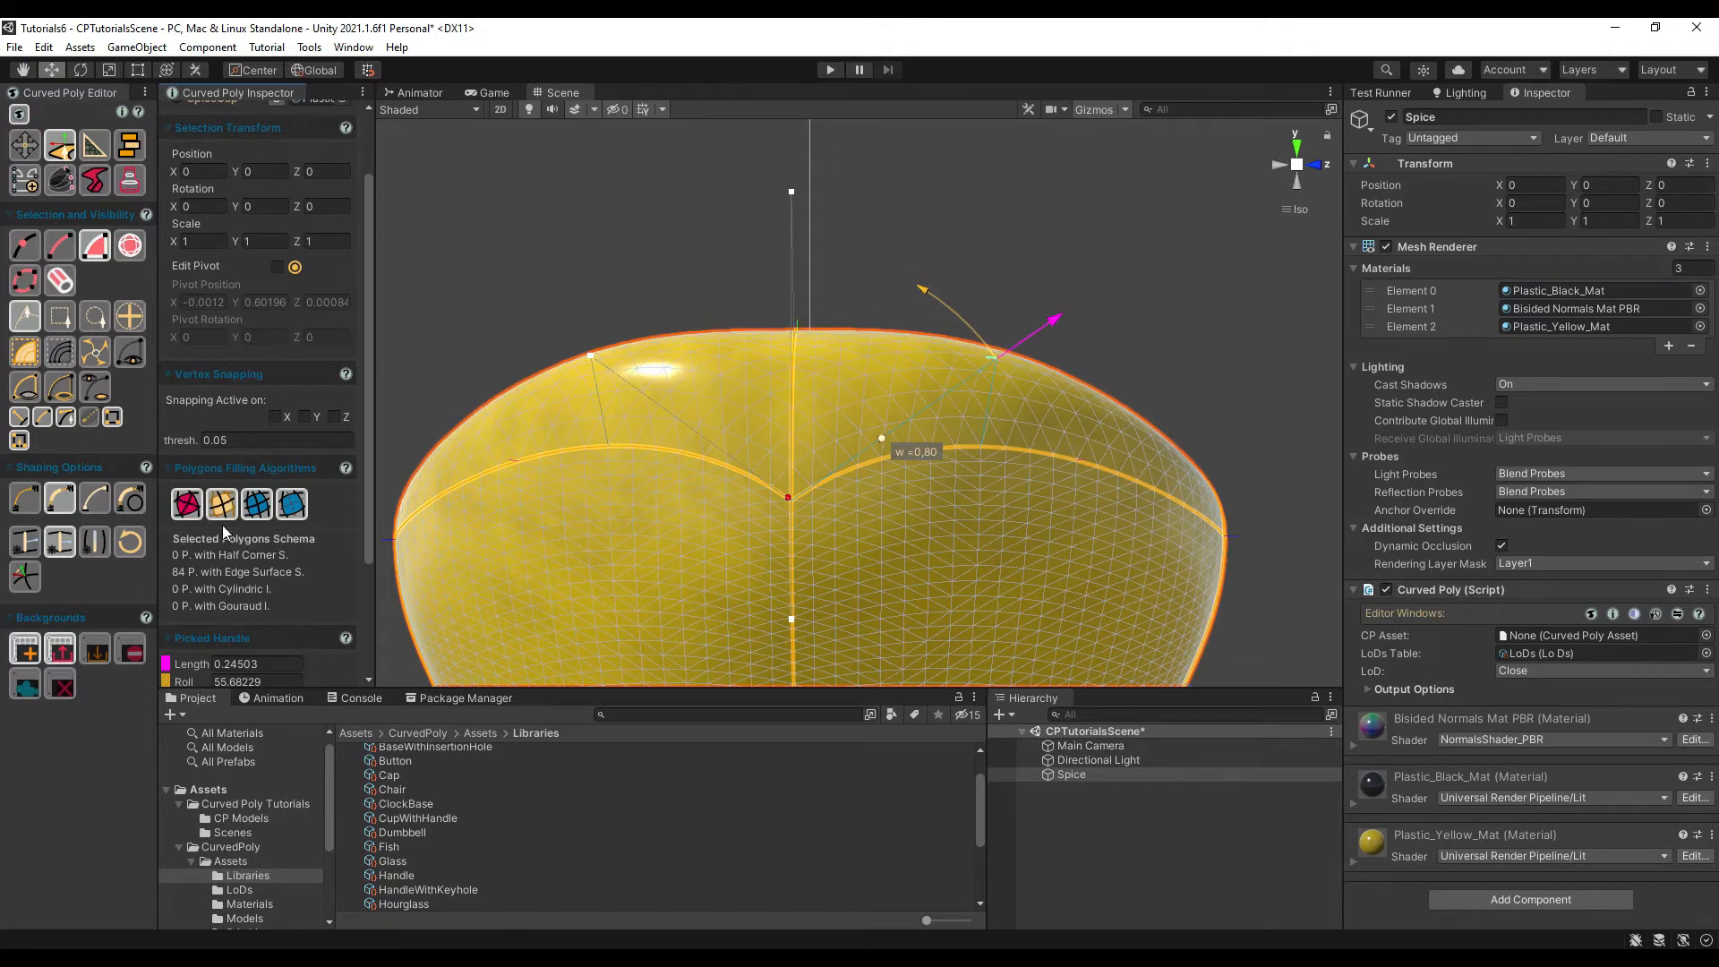
{"action": "left_click", "coordinate": [263, 512]}
{"action": "left_click", "coordinate": [196, 507]}
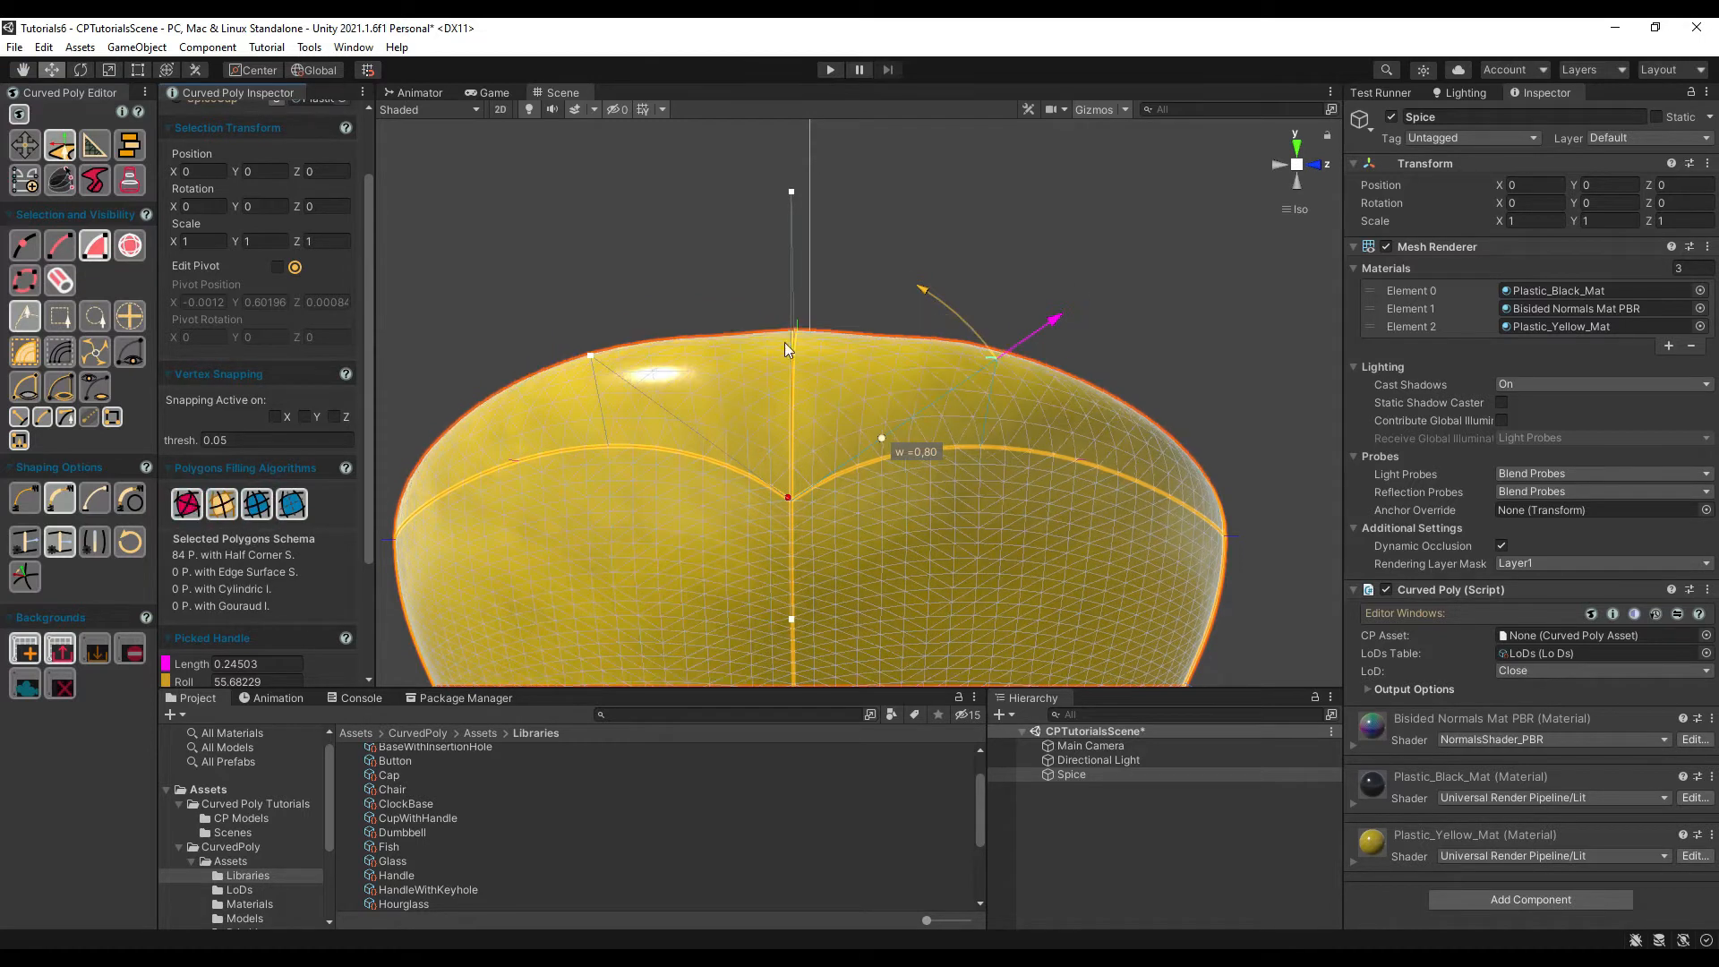
{"action": "left_click", "coordinate": [224, 507]}
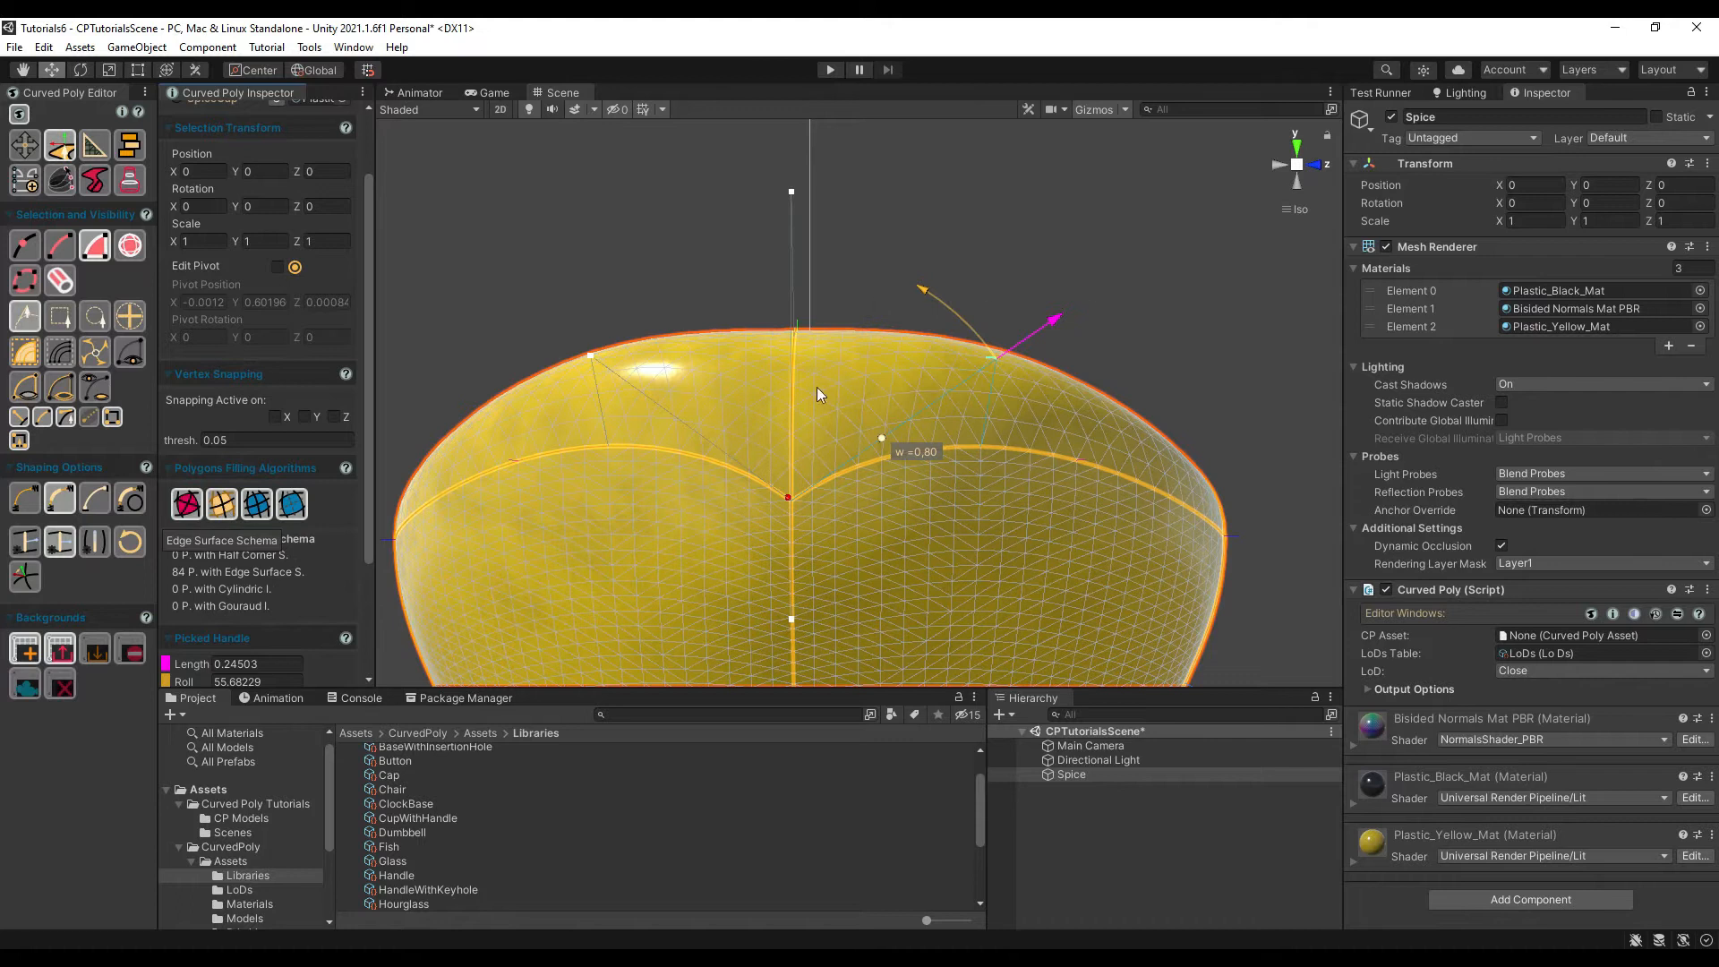
{"action": "left_click", "coordinate": [192, 507]}
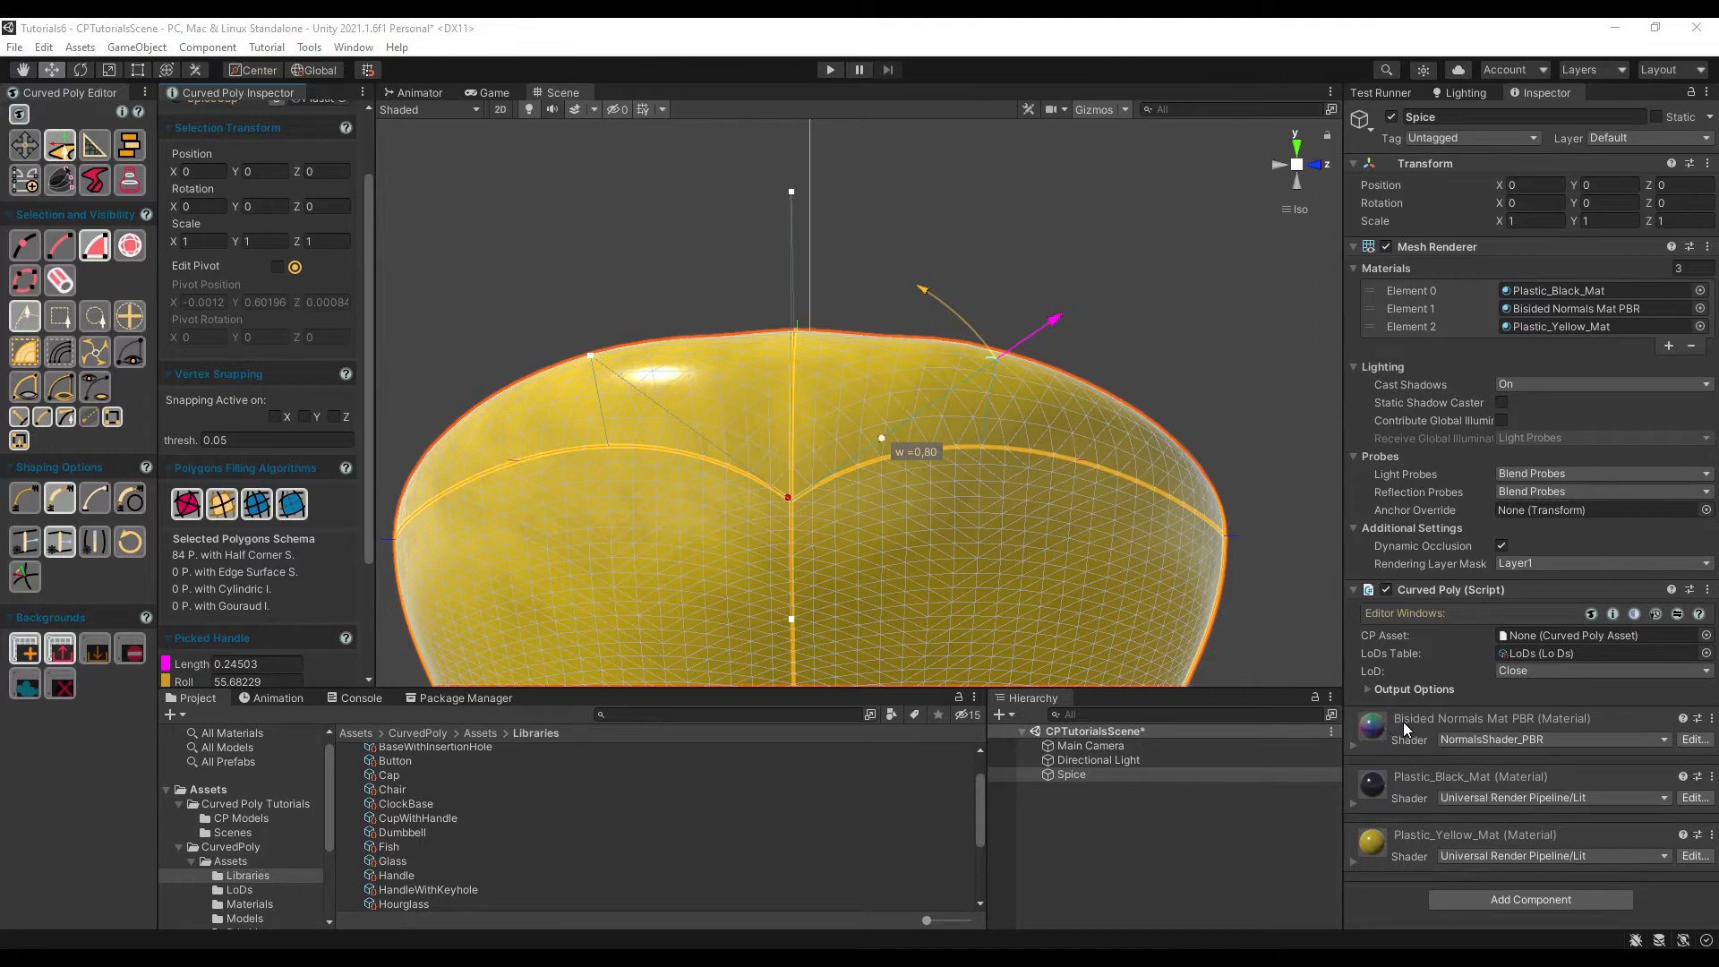
Step: Change the filling algorithm of all the model's polygons to Cylindric, followed by Gouraud
{"action": "left_click", "coordinate": [261, 508]}
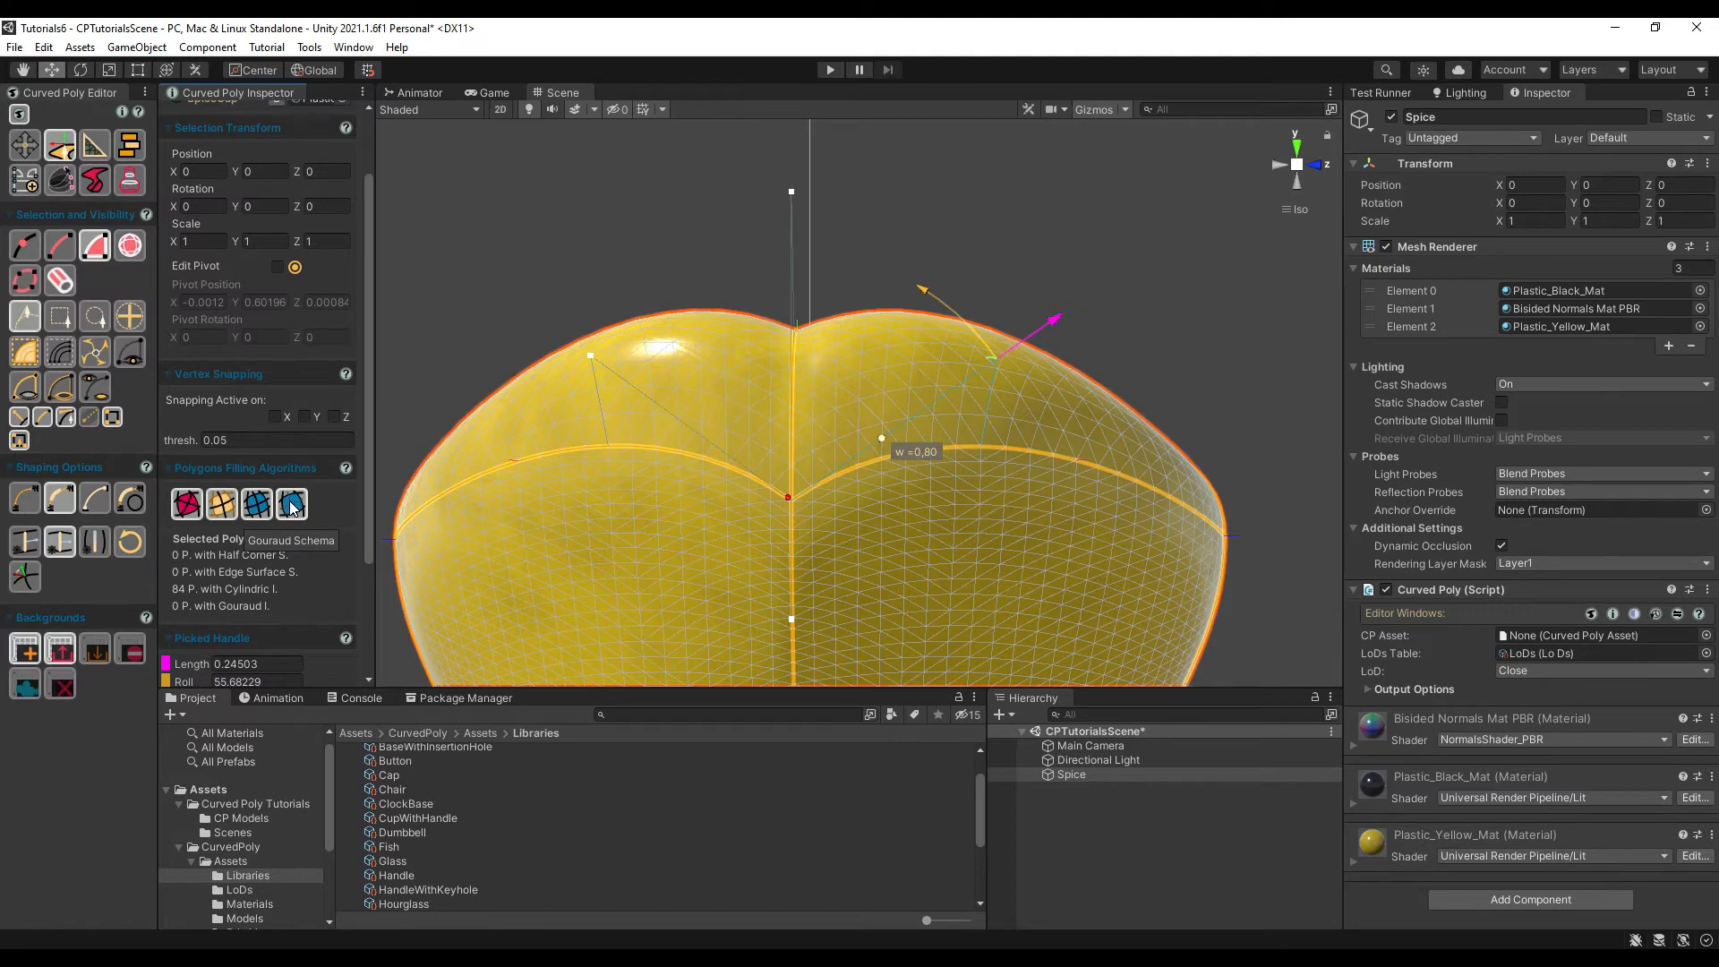
{"action": "left_click_drag", "start_coordinate": [889, 337], "coordinate": [817, 399], "text": "alt"}
{"action": "left_click", "coordinate": [296, 511]}
{"action": "scroll", "coordinate": [819, 466], "scroll_direction": "up", "scroll_amount": 7}
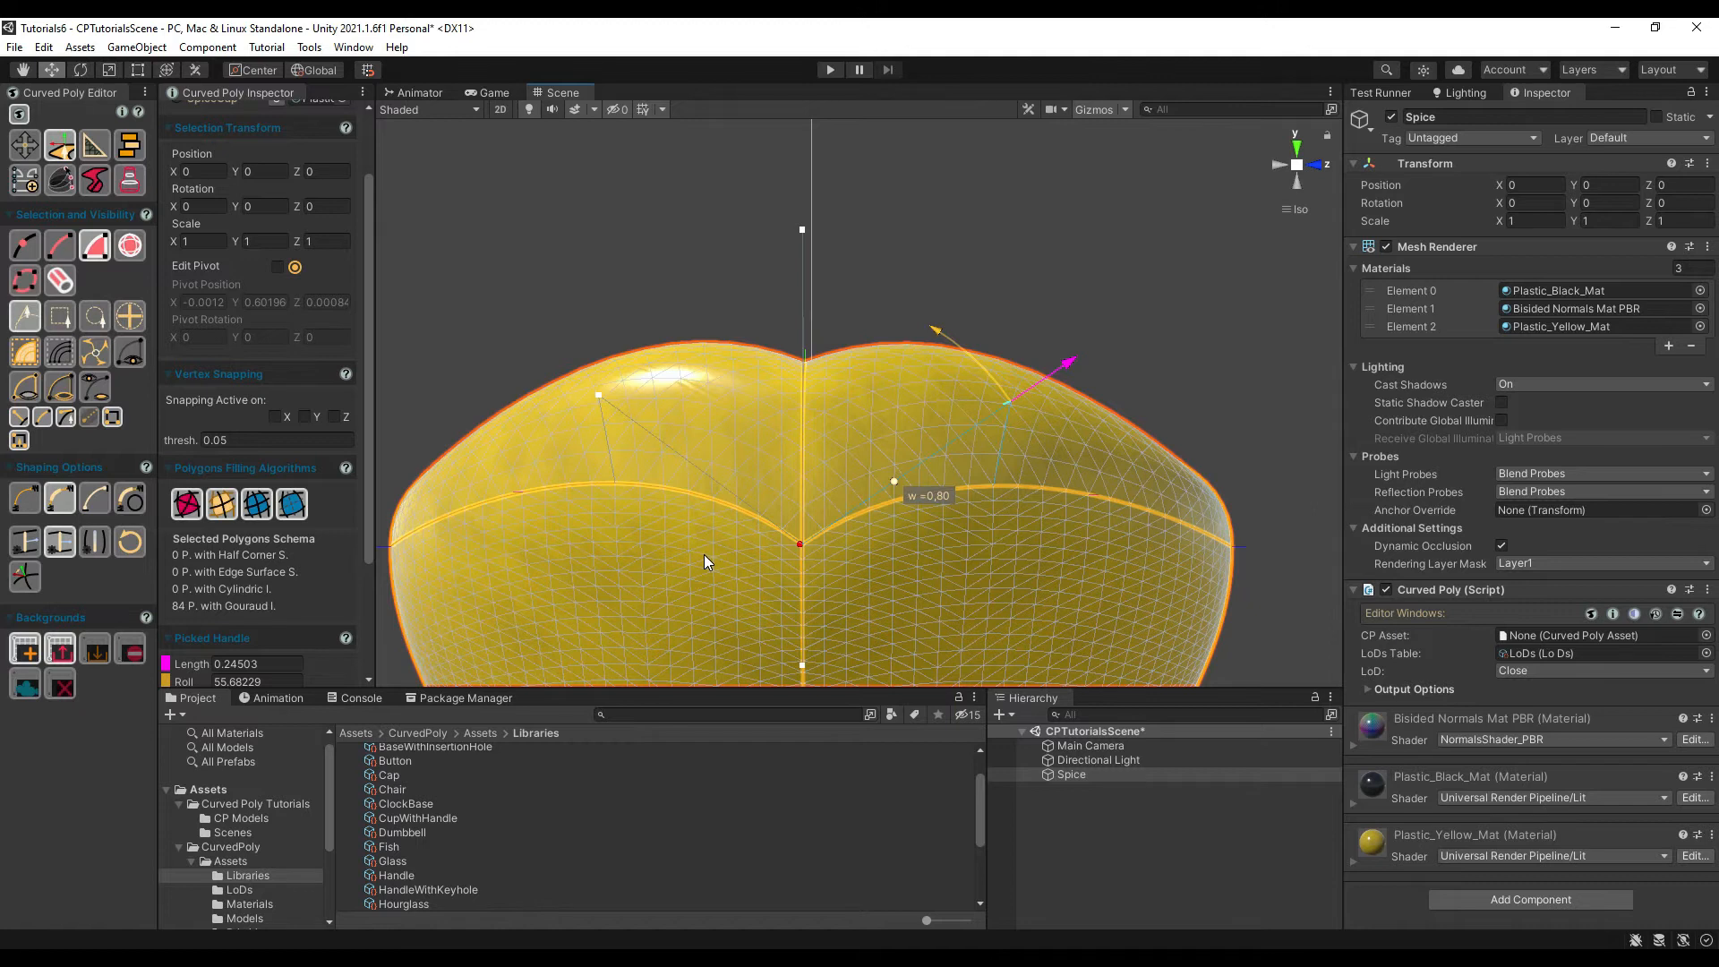
{"action": "middle_click_drag", "start_coordinate": [770, 471], "coordinate": [869, 425]}
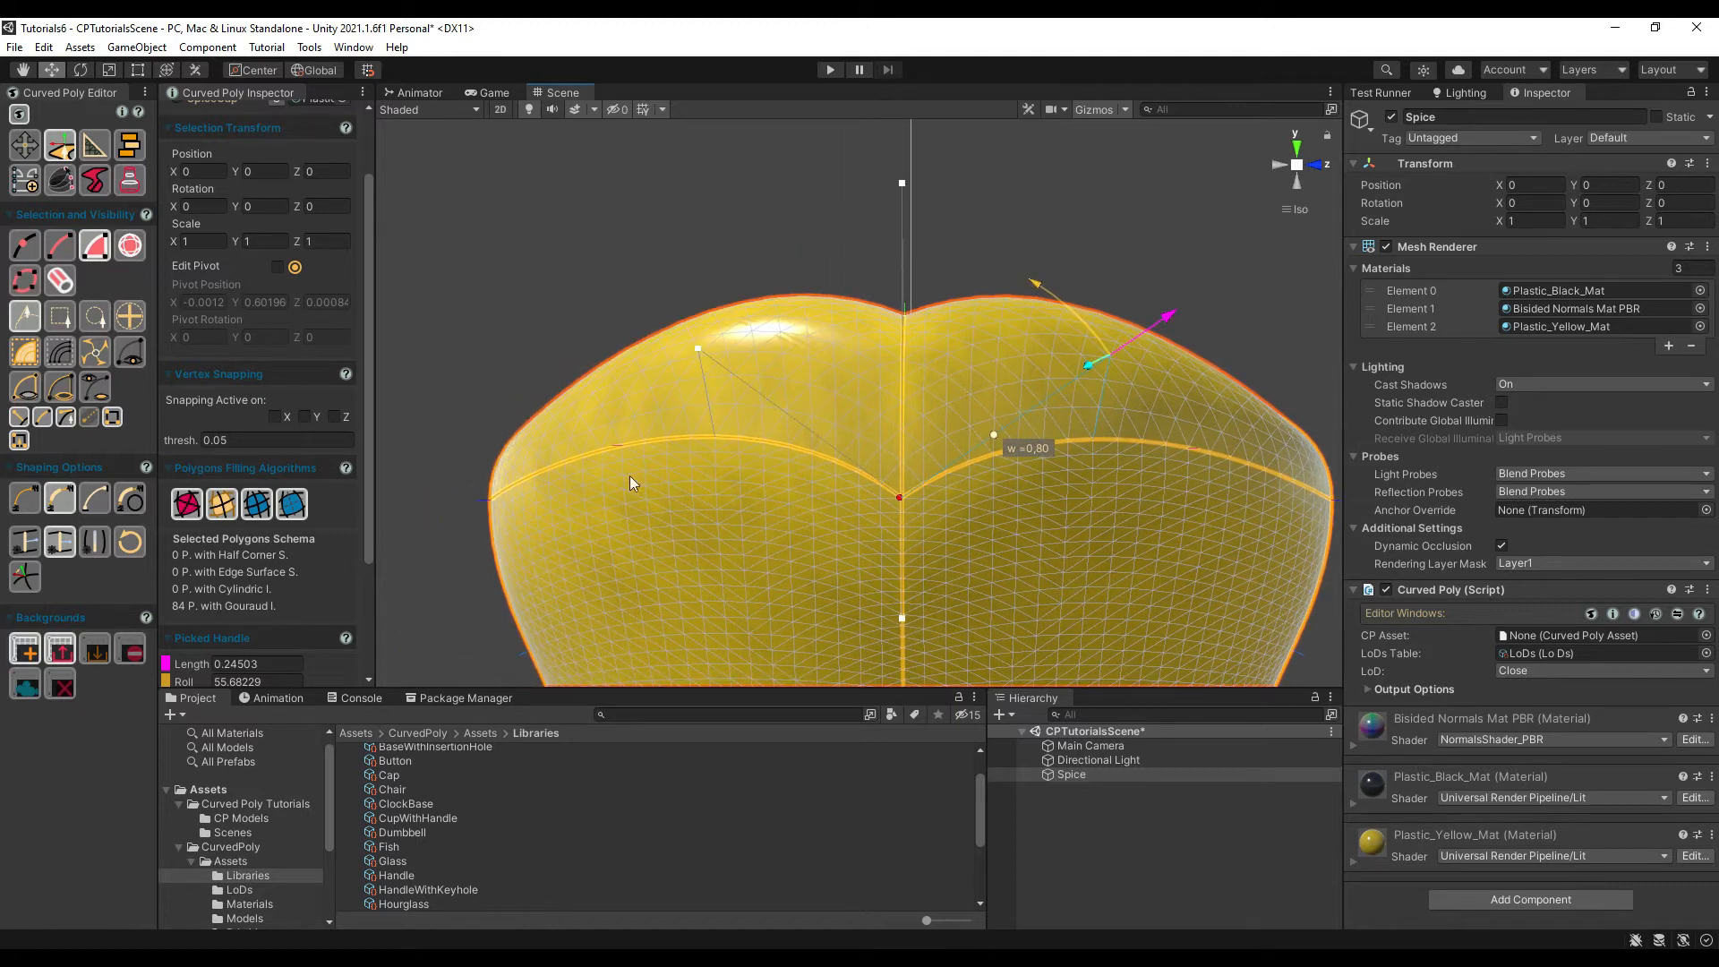
Step: Using Edge Surface filling on all polygons, lower one rim handle to flatten its edge and roll the handle on the other side
{"action": "left_click", "coordinate": [221, 505]}
{"action": "left_click", "coordinate": [681, 458]}
{"action": "left_click_drag", "start_coordinate": [661, 449], "coordinate": [633, 632]}
{"action": "left_click", "coordinate": [1108, 356]}
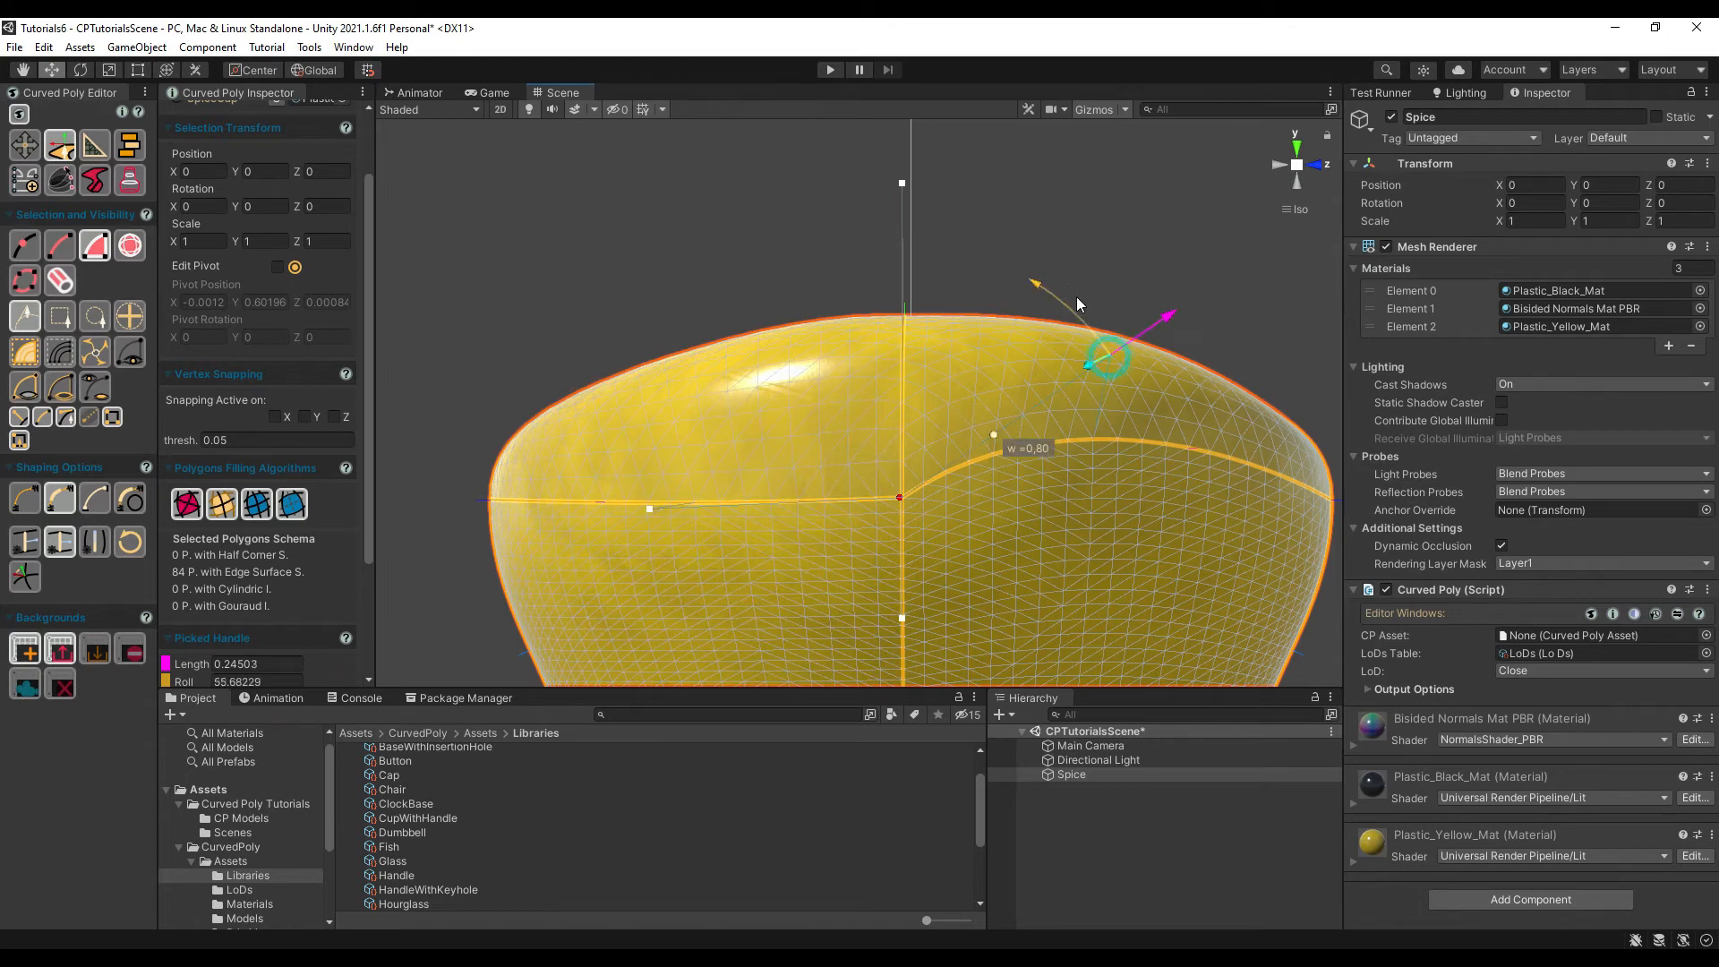
{"action": "left_click_drag", "start_coordinate": [1033, 283], "coordinate": [841, 261]}
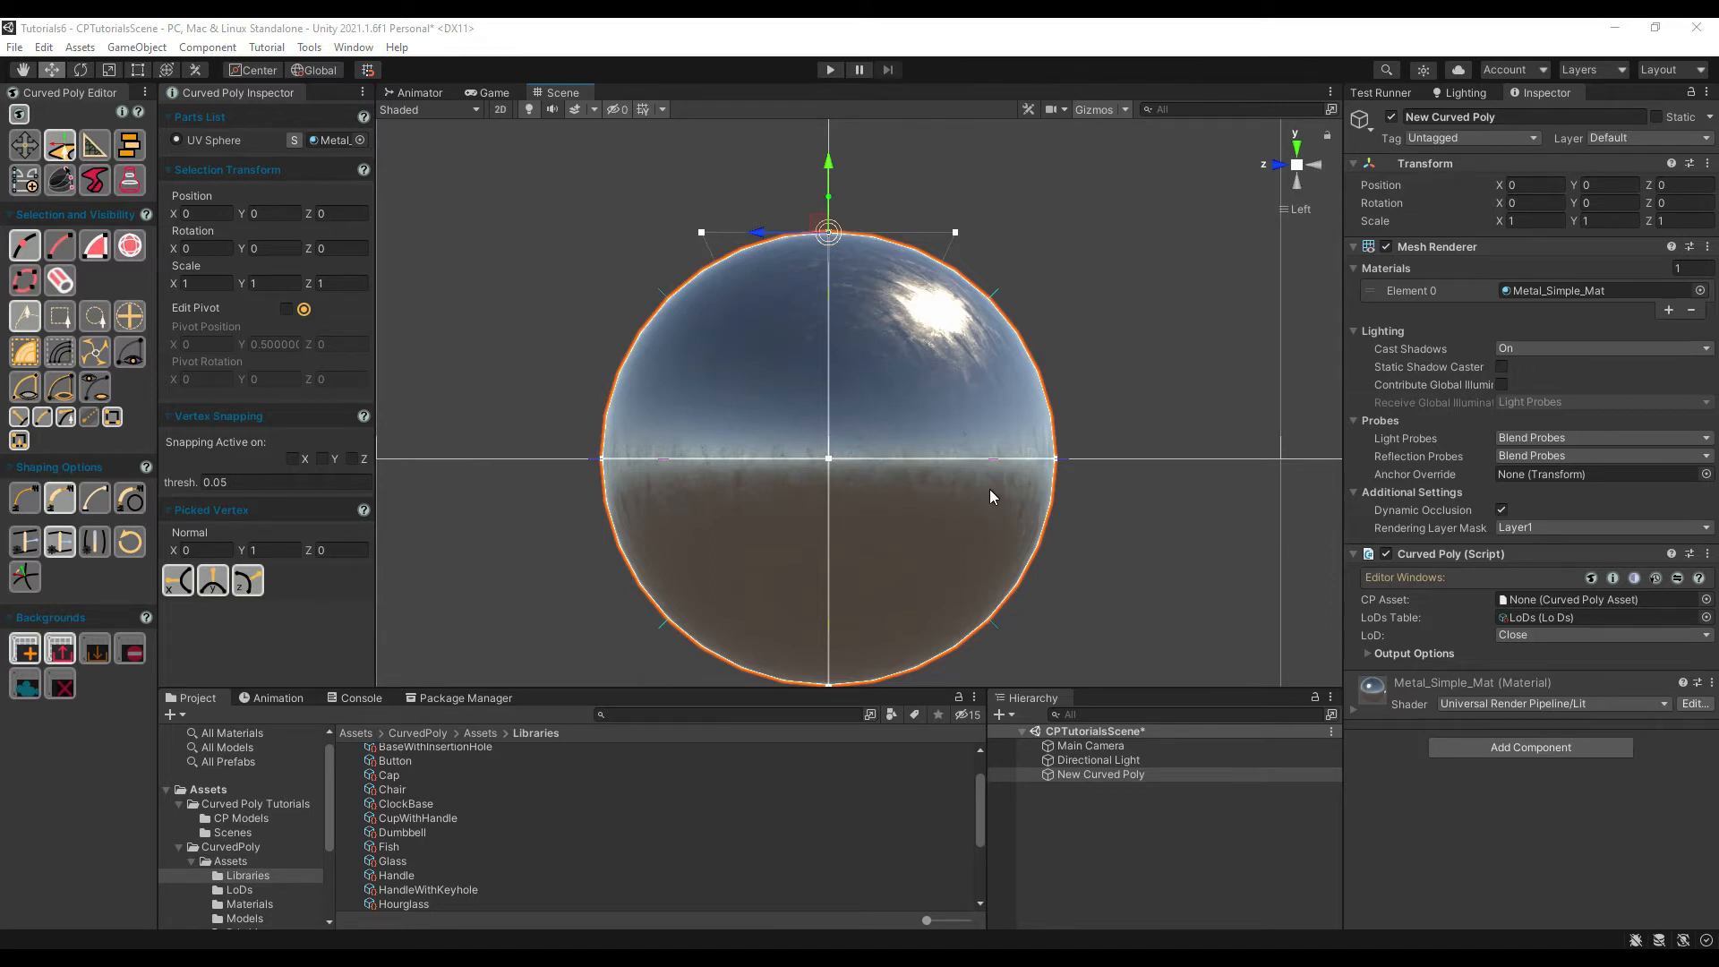
Step: Try moving the sphere's +Z vertex outward by about 0.04 using the second handle shaping option
{"action": "scroll", "coordinate": [1034, 417], "scroll_direction": "down", "scroll_amount": 2}
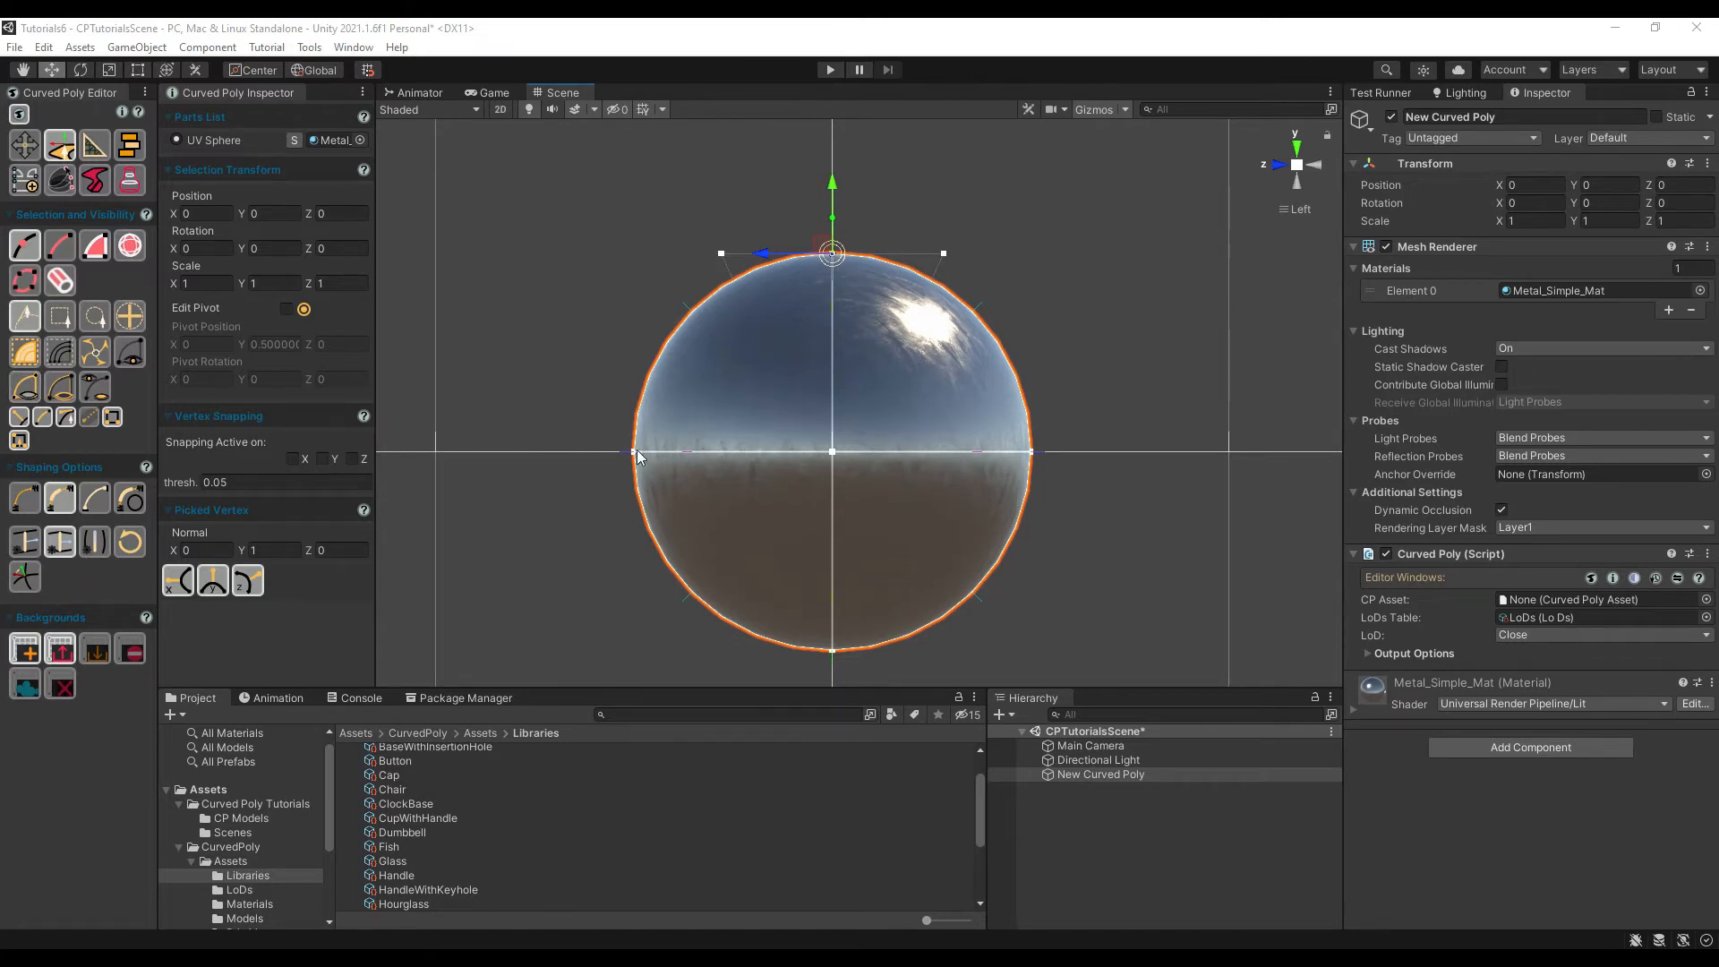
{"action": "left_click_drag", "start_coordinate": [633, 457], "coordinate": [583, 459]}
{"action": "scroll", "coordinate": [443, 466], "scroll_direction": "down", "scroll_amount": 2}
{"action": "scroll", "coordinate": [728, 410], "scroll_direction": "up", "scroll_amount": 2}
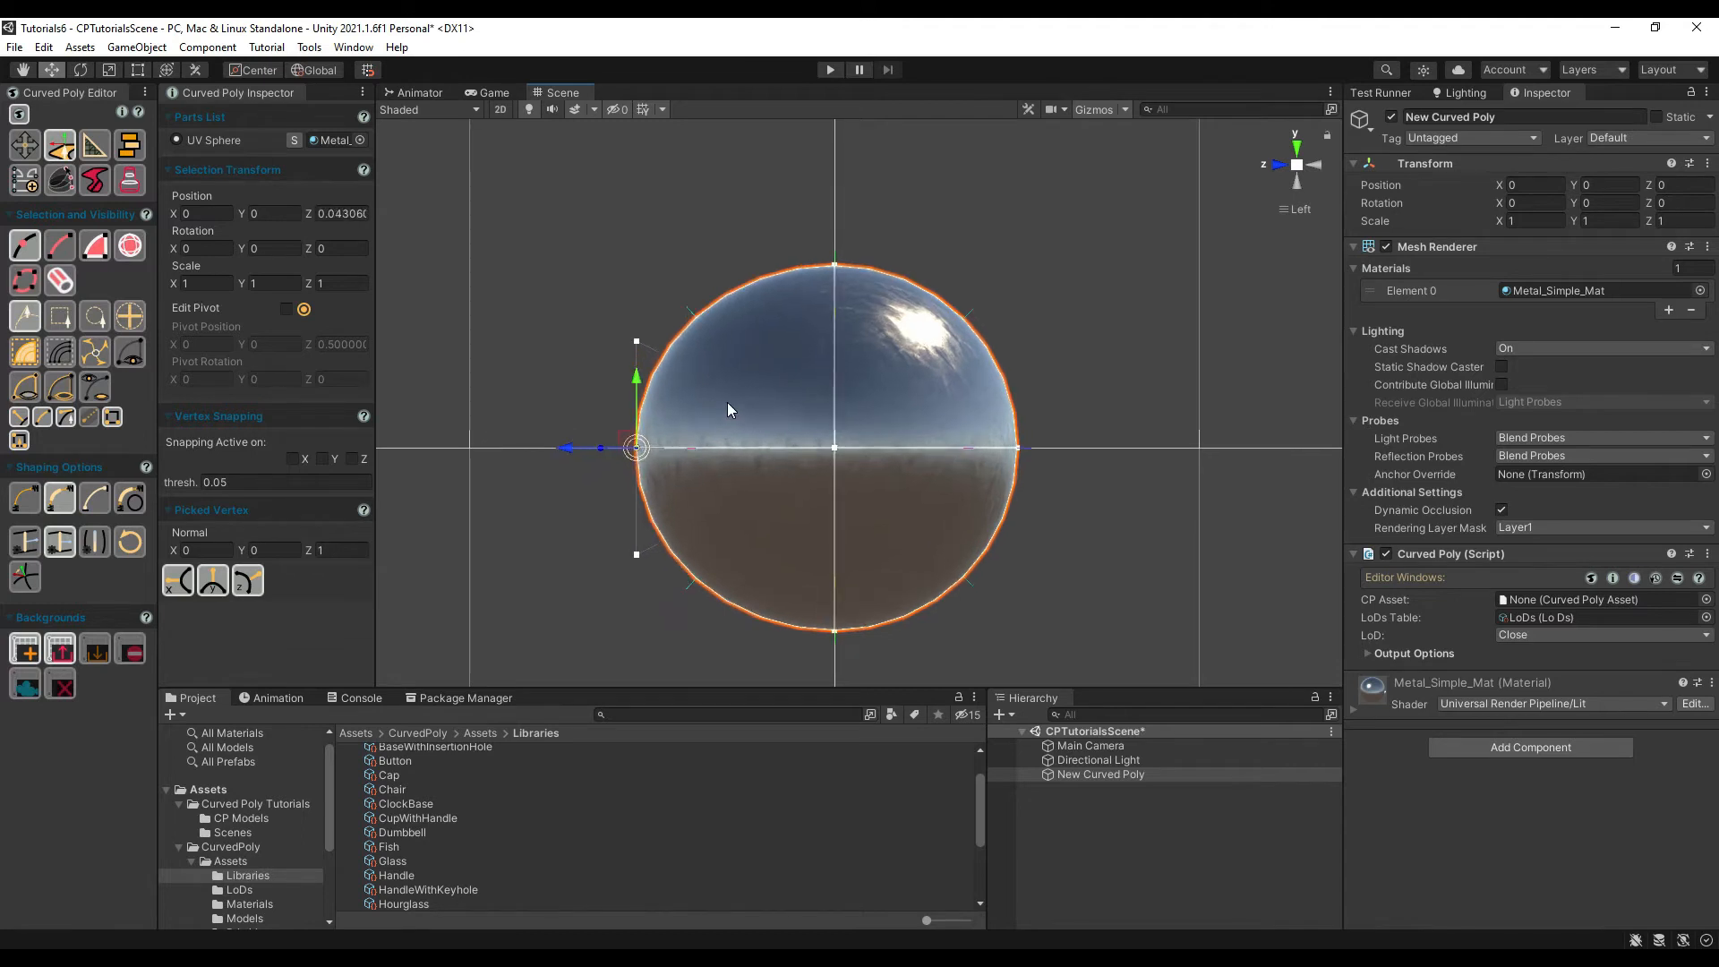
{"action": "middle_click_drag", "start_coordinate": [744, 395], "coordinate": [808, 374]}
{"action": "left_click", "coordinate": [895, 238]}
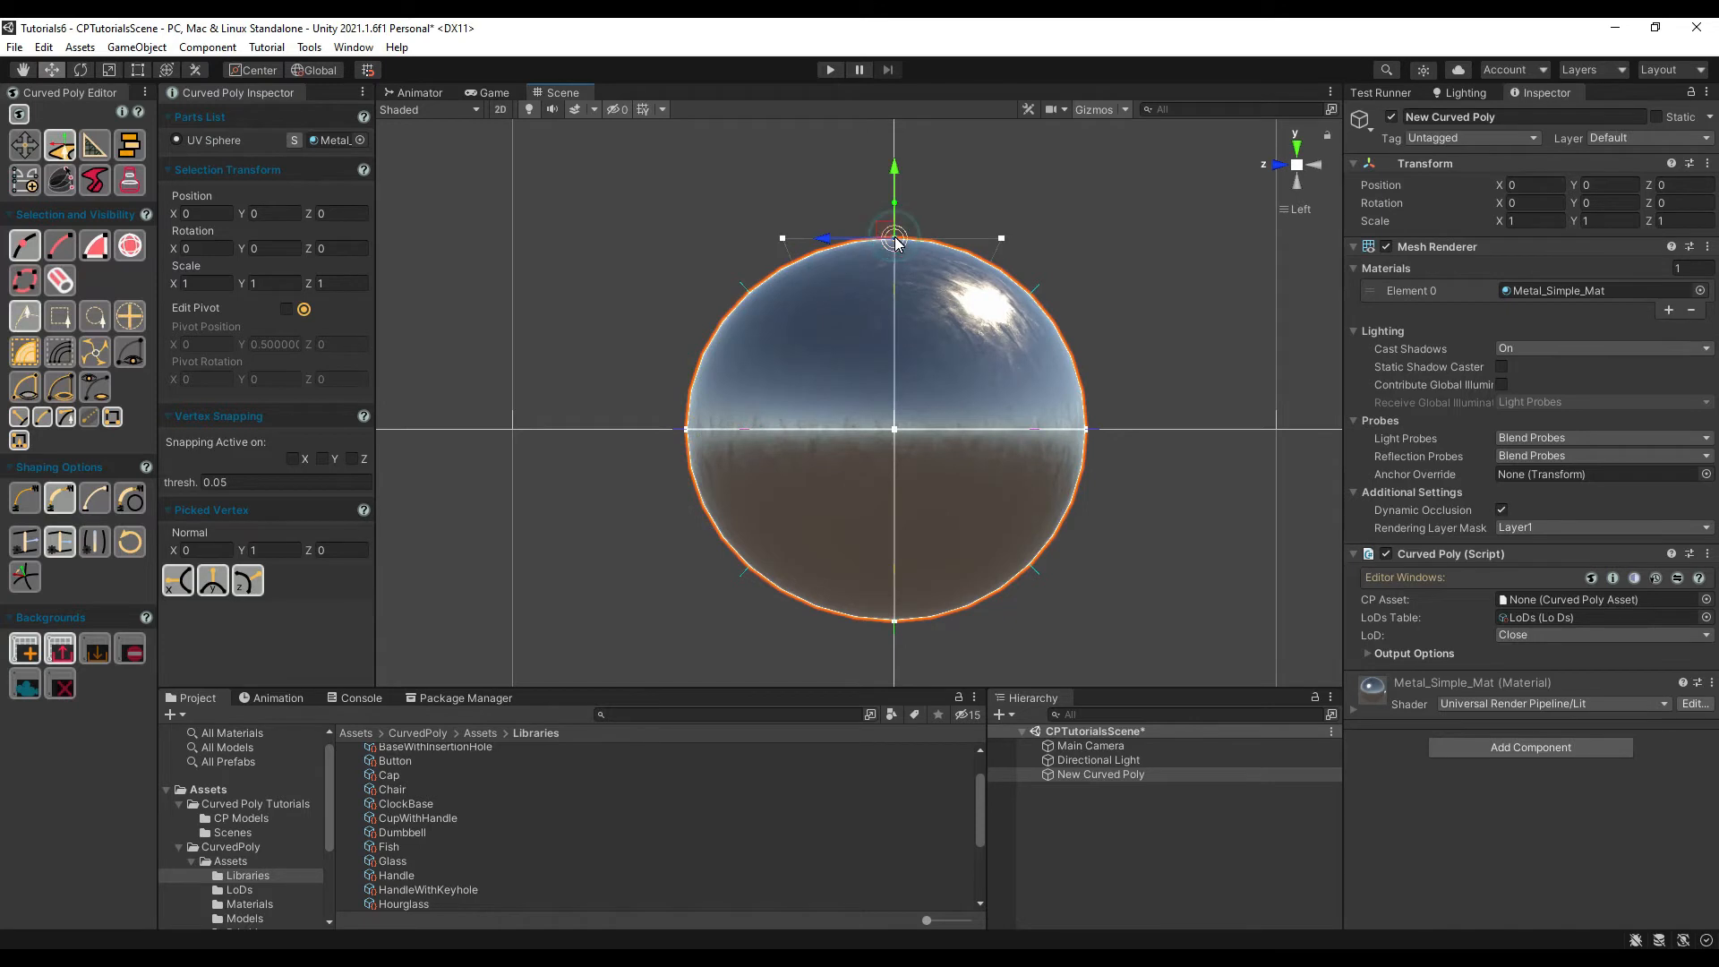
{"action": "left_click", "coordinate": [686, 429]}
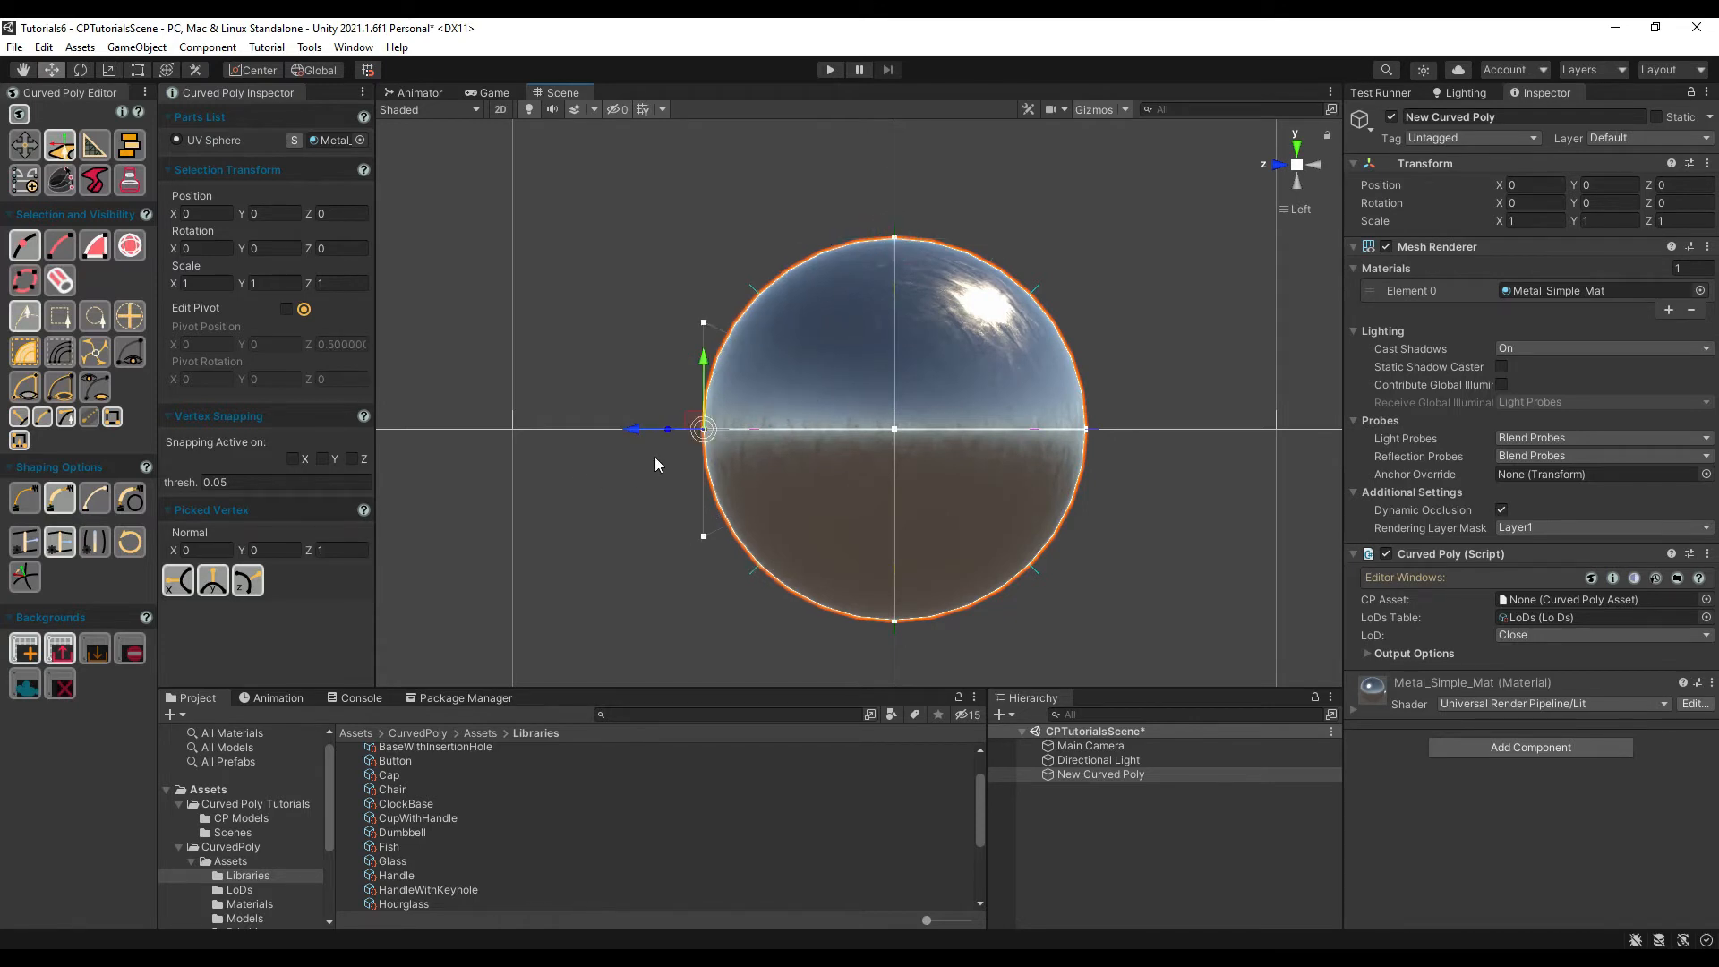
Step: Try pushing the sphere's +Z vertex inward by about 0.03 using the third handle shaping option
{"action": "left_click", "coordinate": [93, 506]}
{"action": "mouse_move", "coordinate": [658, 433]}
{"action": "left_mouse_down"}
{"action": "mouse_move", "coordinate": [440, 436]}
{"action": "mouse_move", "coordinate": [701, 458]}
{"action": "mouse_move", "coordinate": [364, 444]}
{"action": "mouse_move", "coordinate": [647, 450]}
{"action": "left_mouse_up"}
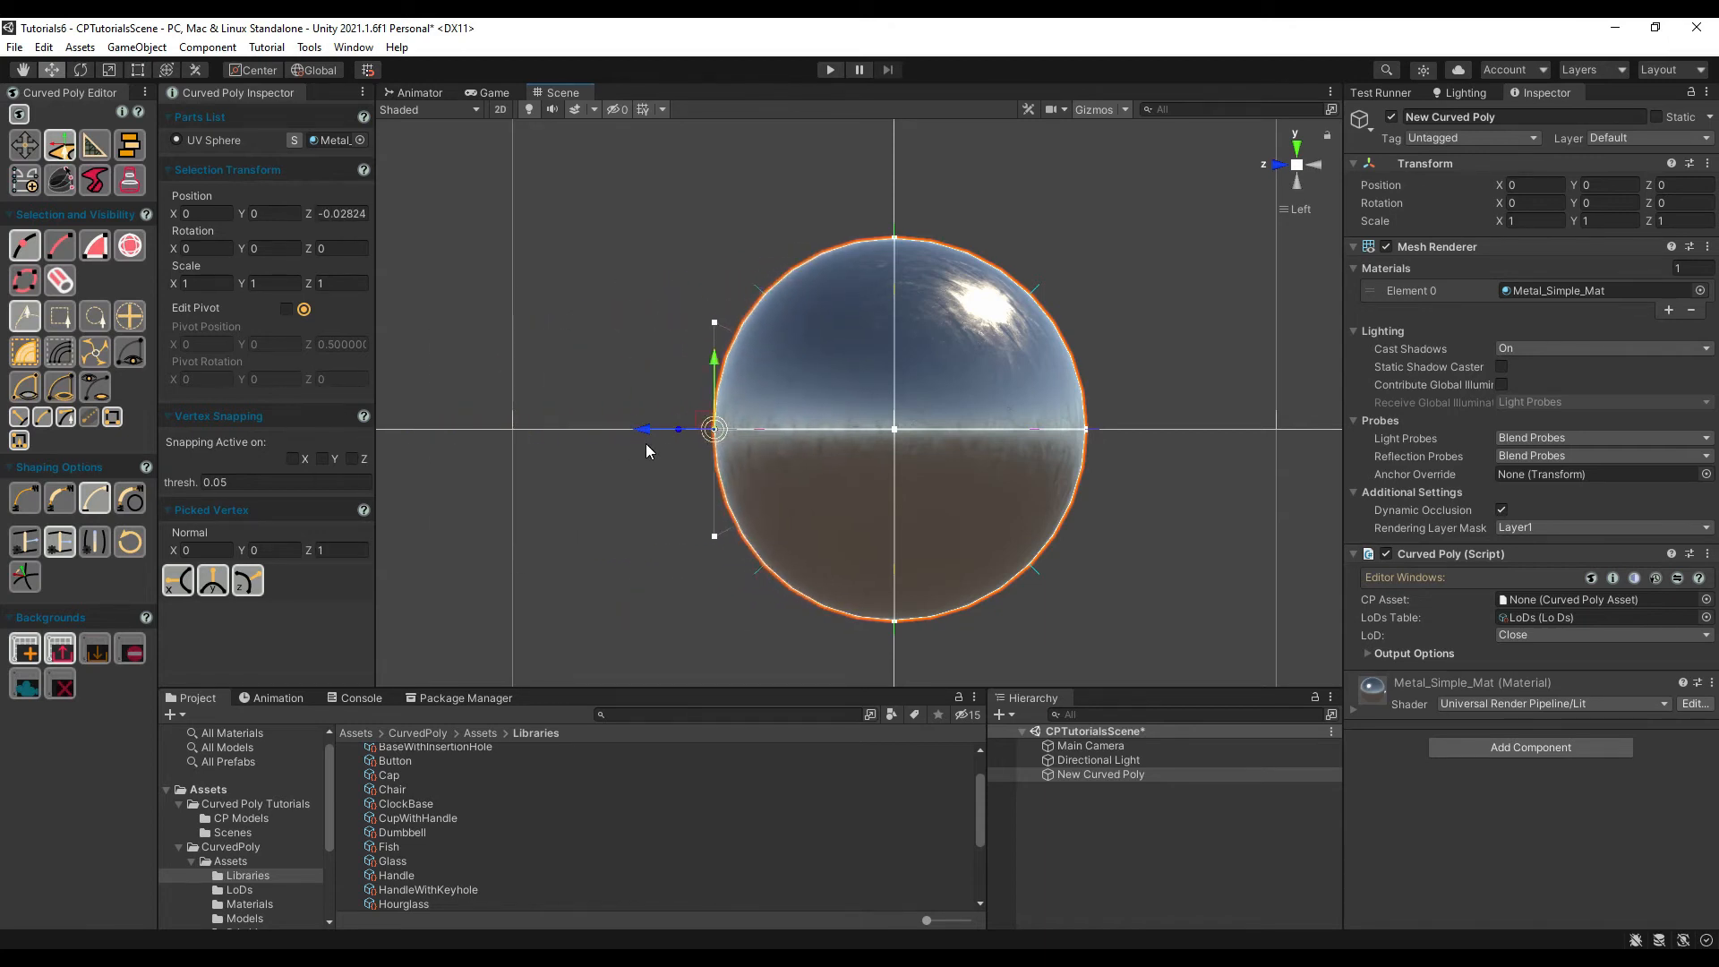
Step: Move the +Z vertex inward and far outward along Z with the second handle shaping option, and undo the moves
{"action": "left_click", "coordinate": [70, 510]}
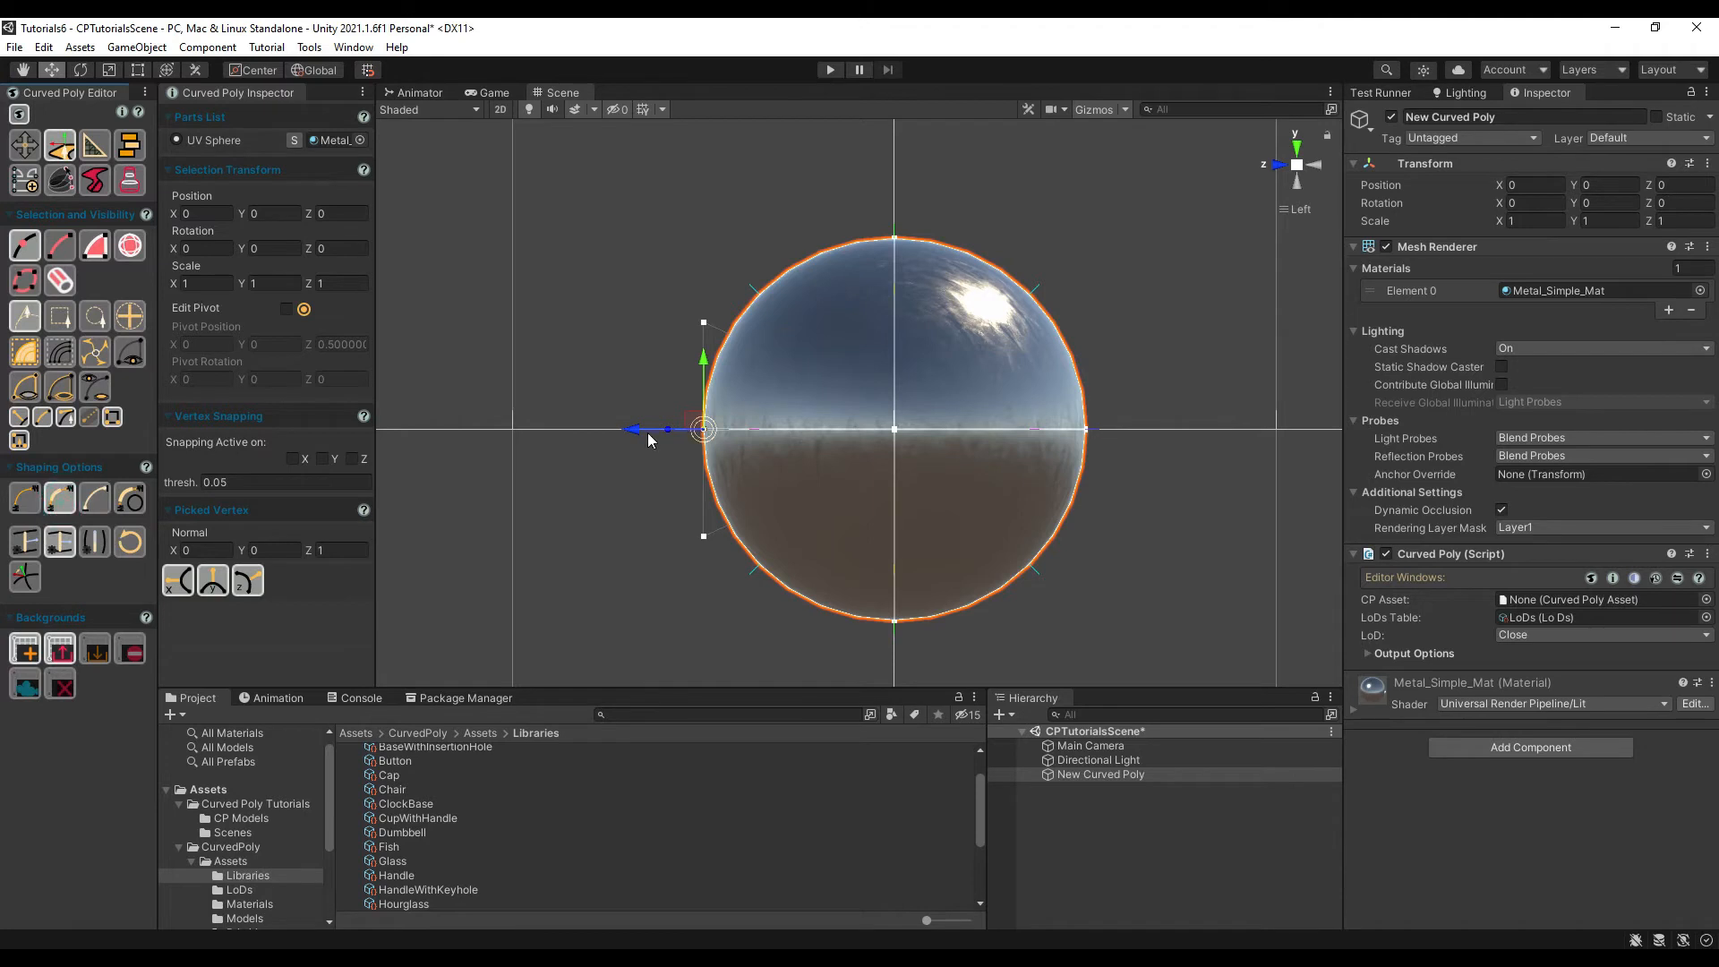
{"action": "left_click_drag", "start_coordinate": [631, 428], "coordinate": [673, 429]}
{"action": "middle_click_drag", "start_coordinate": [790, 384], "coordinate": [981, 379]}
{"action": "left_click_drag", "start_coordinate": [802, 428], "coordinate": [468, 421]}
{"action": "key", "text": "ctrl+z"}
{"action": "key", "text": "ctrl+z"}
{"action": "middle_click_drag", "start_coordinate": [893, 388], "coordinate": [652, 415]}
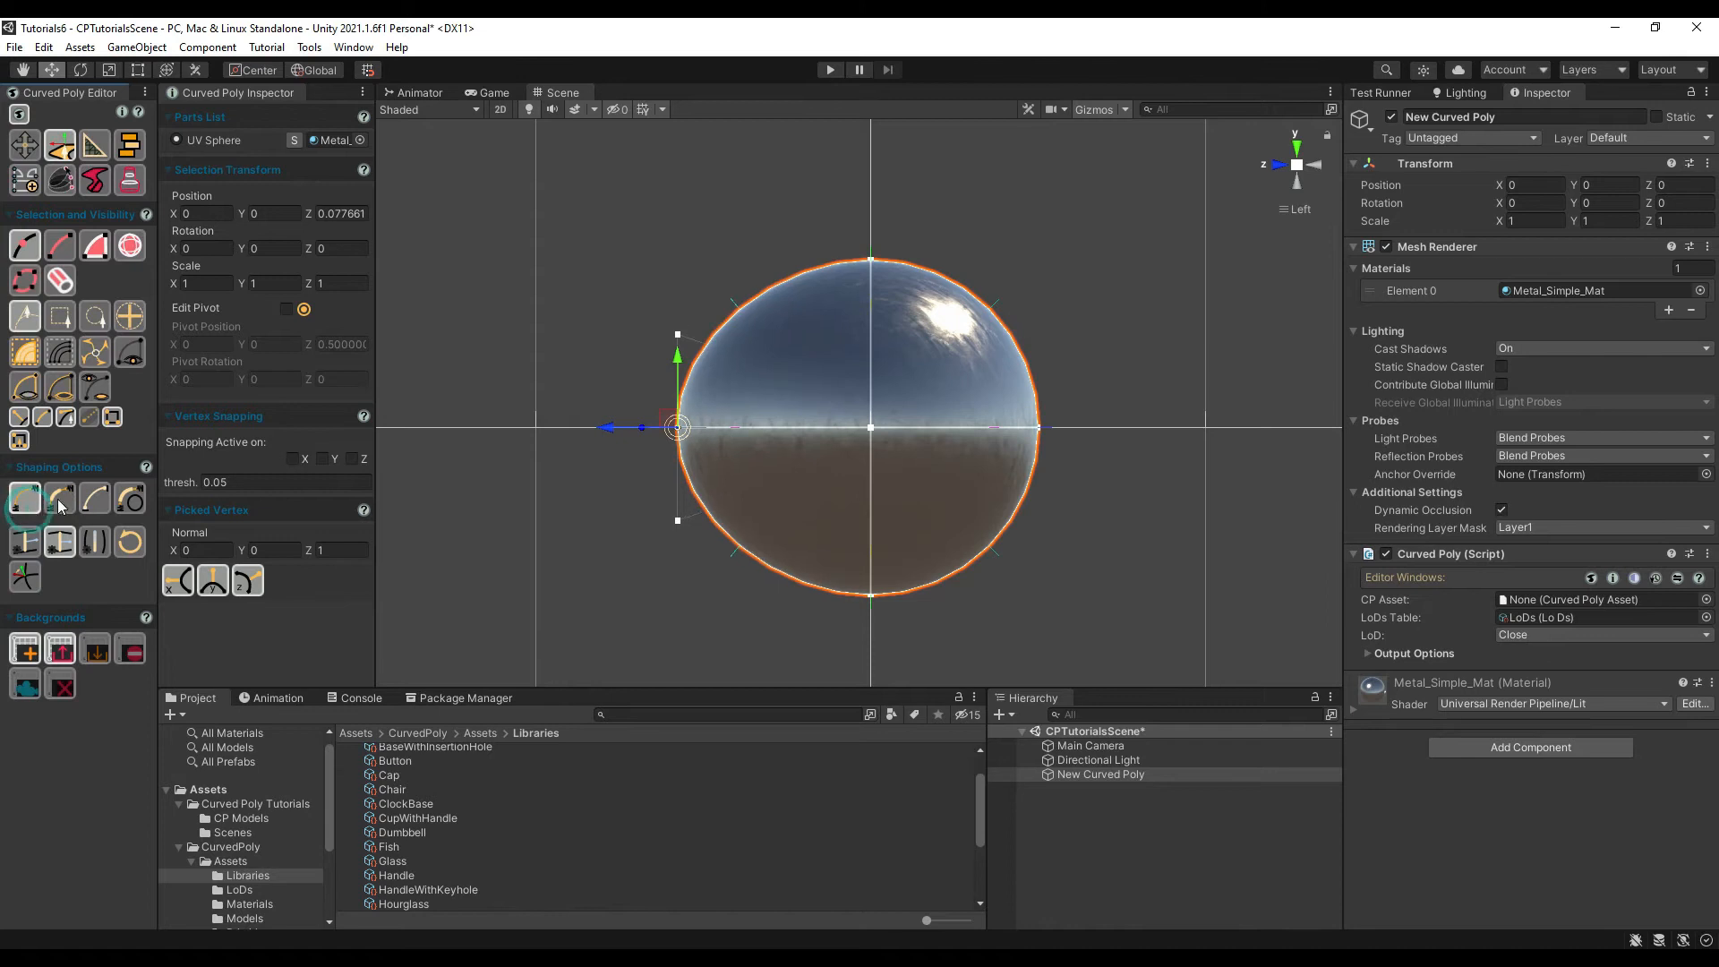
Step: Try moving the +Z vertex and the top vertex with the first handle shaping option, and undo the changes
{"action": "mouse_move", "coordinate": [604, 428]}
{"action": "left_mouse_down"}
{"action": "mouse_move", "coordinate": [415, 433]}
{"action": "mouse_move", "coordinate": [694, 457]}
{"action": "mouse_move", "coordinate": [369, 464]}
{"action": "mouse_move", "coordinate": [632, 448]}
{"action": "left_mouse_up"}
{"action": "left_click", "coordinate": [876, 255]}
{"action": "left_click_drag", "start_coordinate": [879, 208], "coordinate": [832, 129]}
{"action": "key", "text": "ctrl+z"}
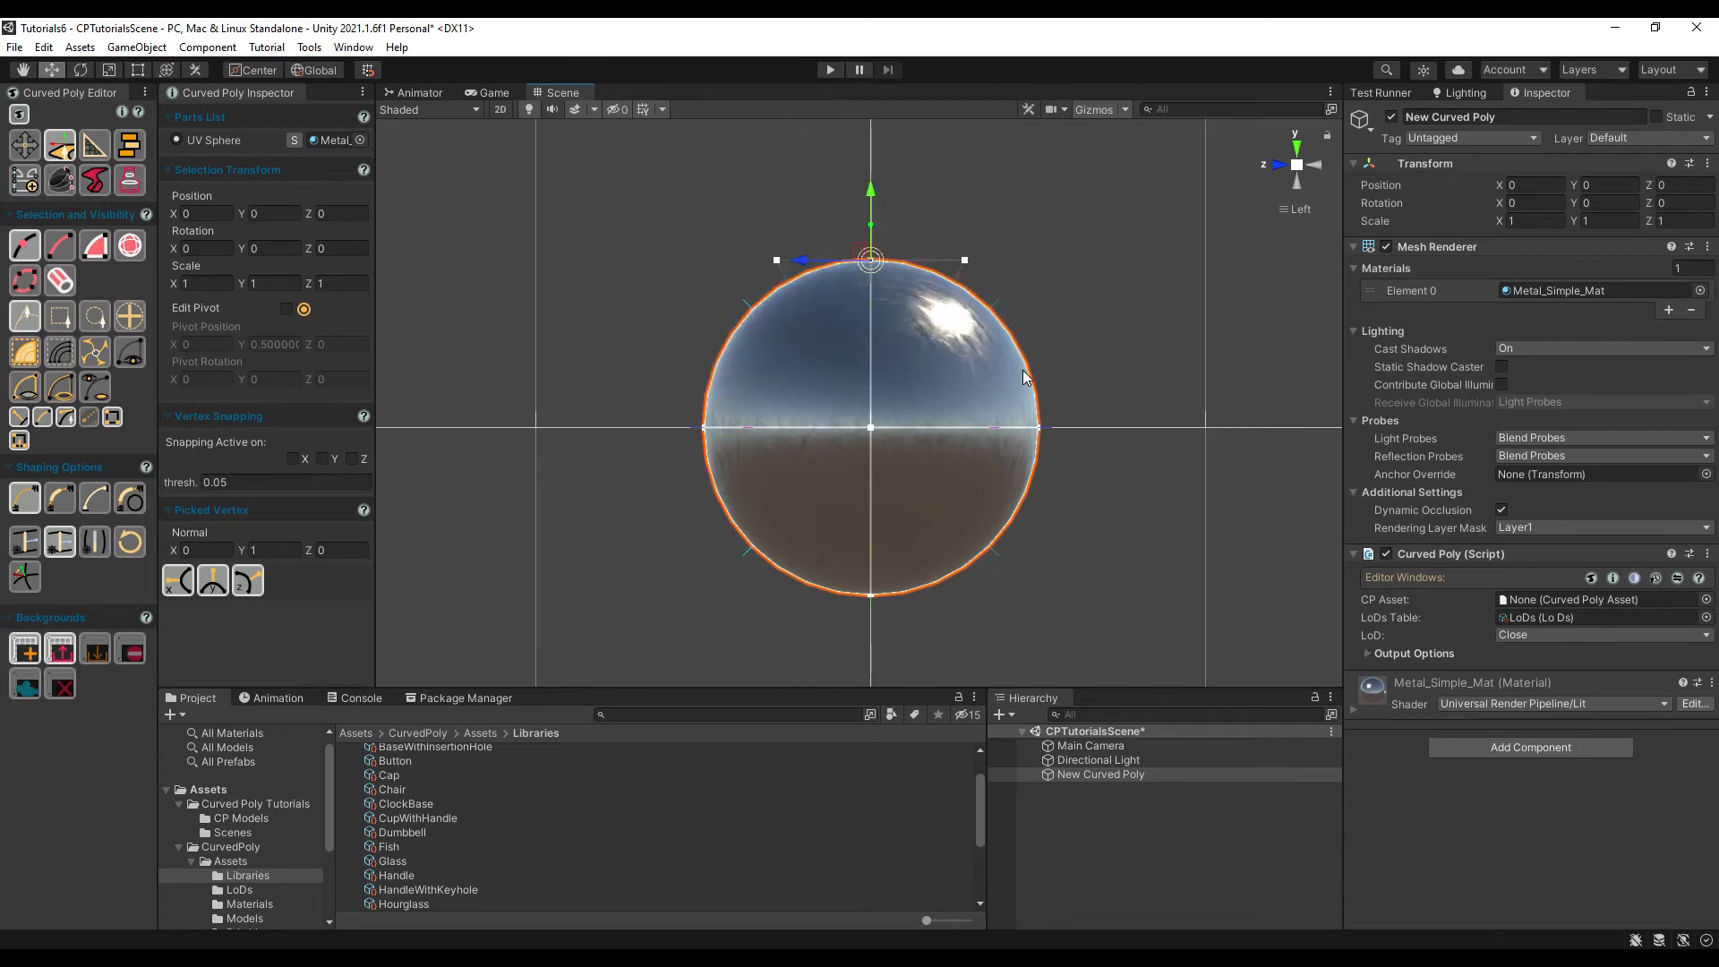
Step: With the fourth handle shaping option, stretch the sphere along Z by moving its +Z and −Z vertices outward by about 0.5 each
{"action": "left_click", "coordinate": [134, 509]}
{"action": "left_click", "coordinate": [706, 428]}
{"action": "left_click_drag", "start_coordinate": [630, 426], "coordinate": [456, 428]}
{"action": "left_click", "coordinate": [1039, 428]}
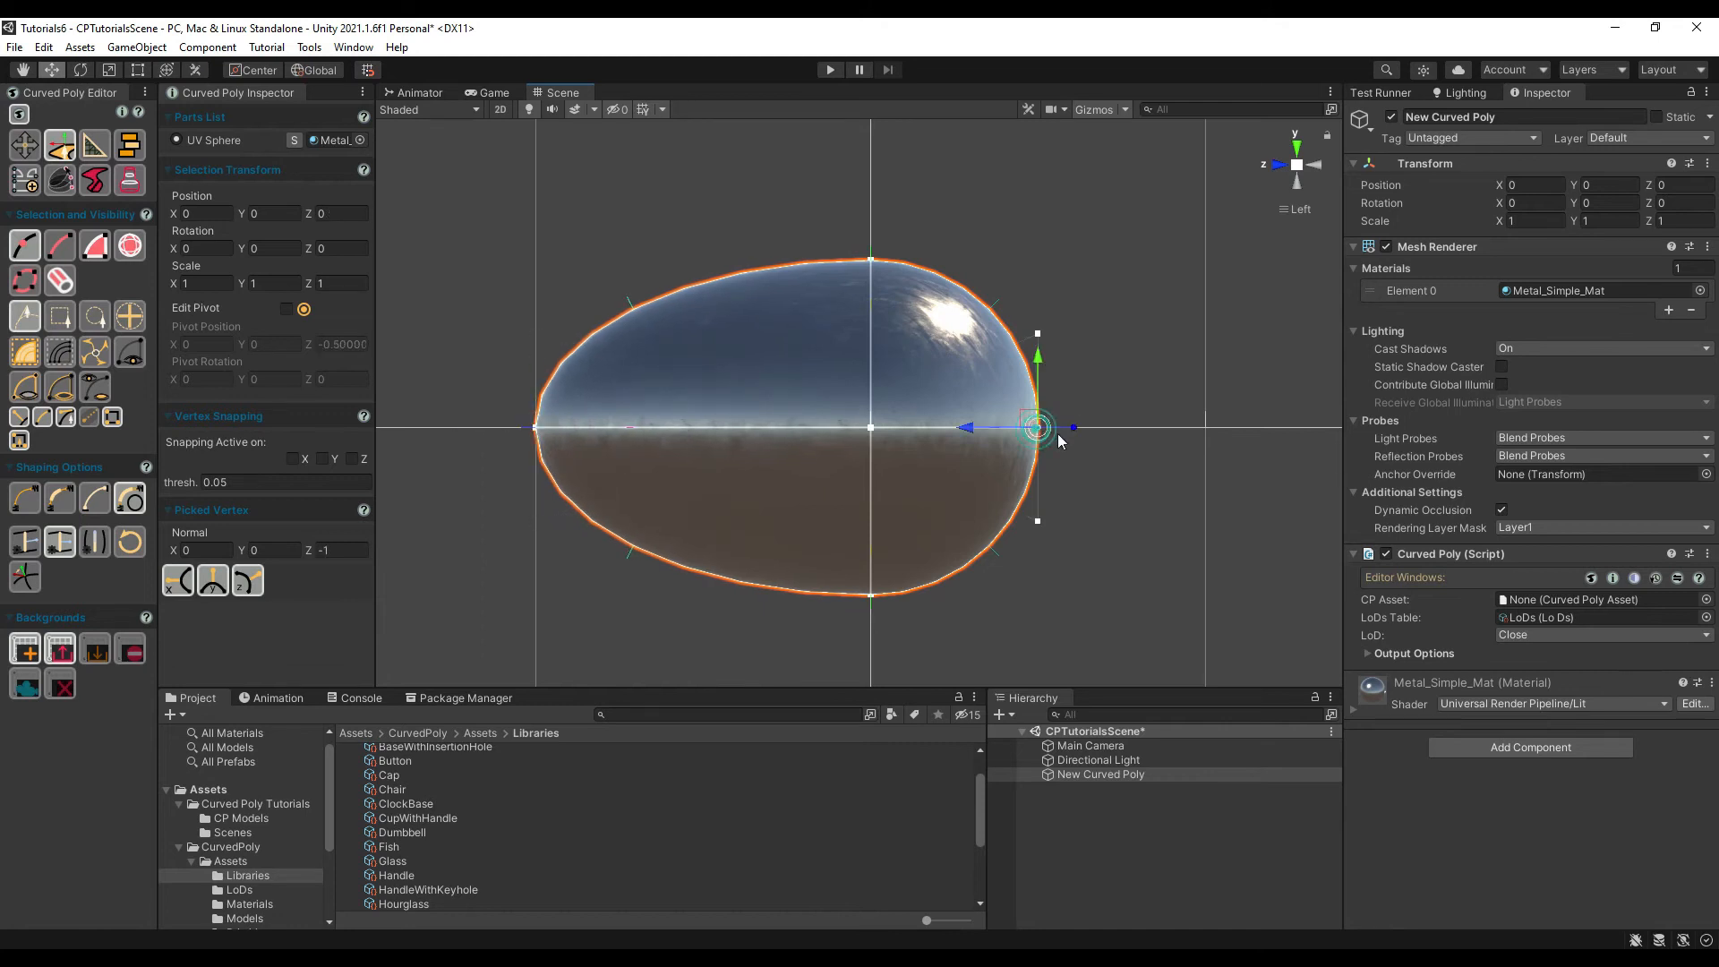
{"action": "left_click_drag", "start_coordinate": [965, 428], "coordinate": [1137, 427]}
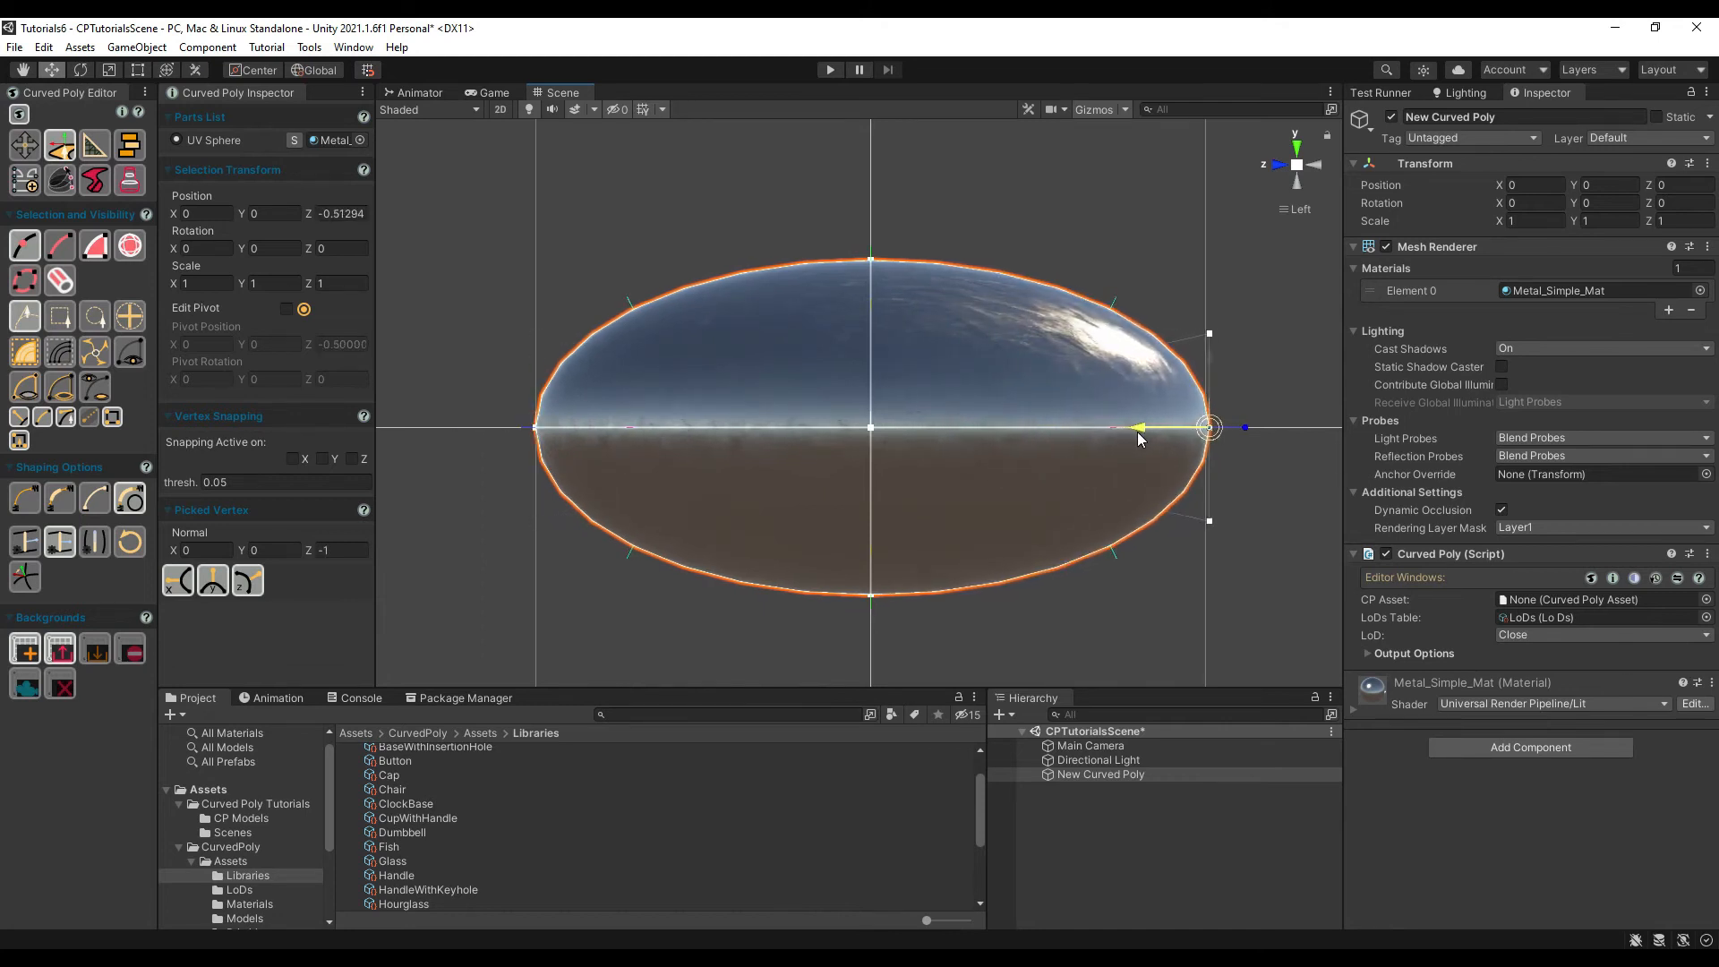
Step: Lower the ellipsoid's top vertex by about 0.25 and move its bottom vertex slightly downward
{"action": "left_click", "coordinate": [869, 264]}
{"action": "left_click_drag", "start_coordinate": [872, 188], "coordinate": [878, 274]}
{"action": "left_click", "coordinate": [870, 595]}
{"action": "mouse_move", "coordinate": [872, 523]}
{"action": "left_mouse_down"}
{"action": "mouse_move", "coordinate": [873, 408]}
{"action": "mouse_move", "coordinate": [862, 535]}
{"action": "left_mouse_up"}
Step: Raise the top vertex by about 0.5 and push the +Z vertex inward by about 0.75
{"action": "left_click", "coordinate": [872, 344]}
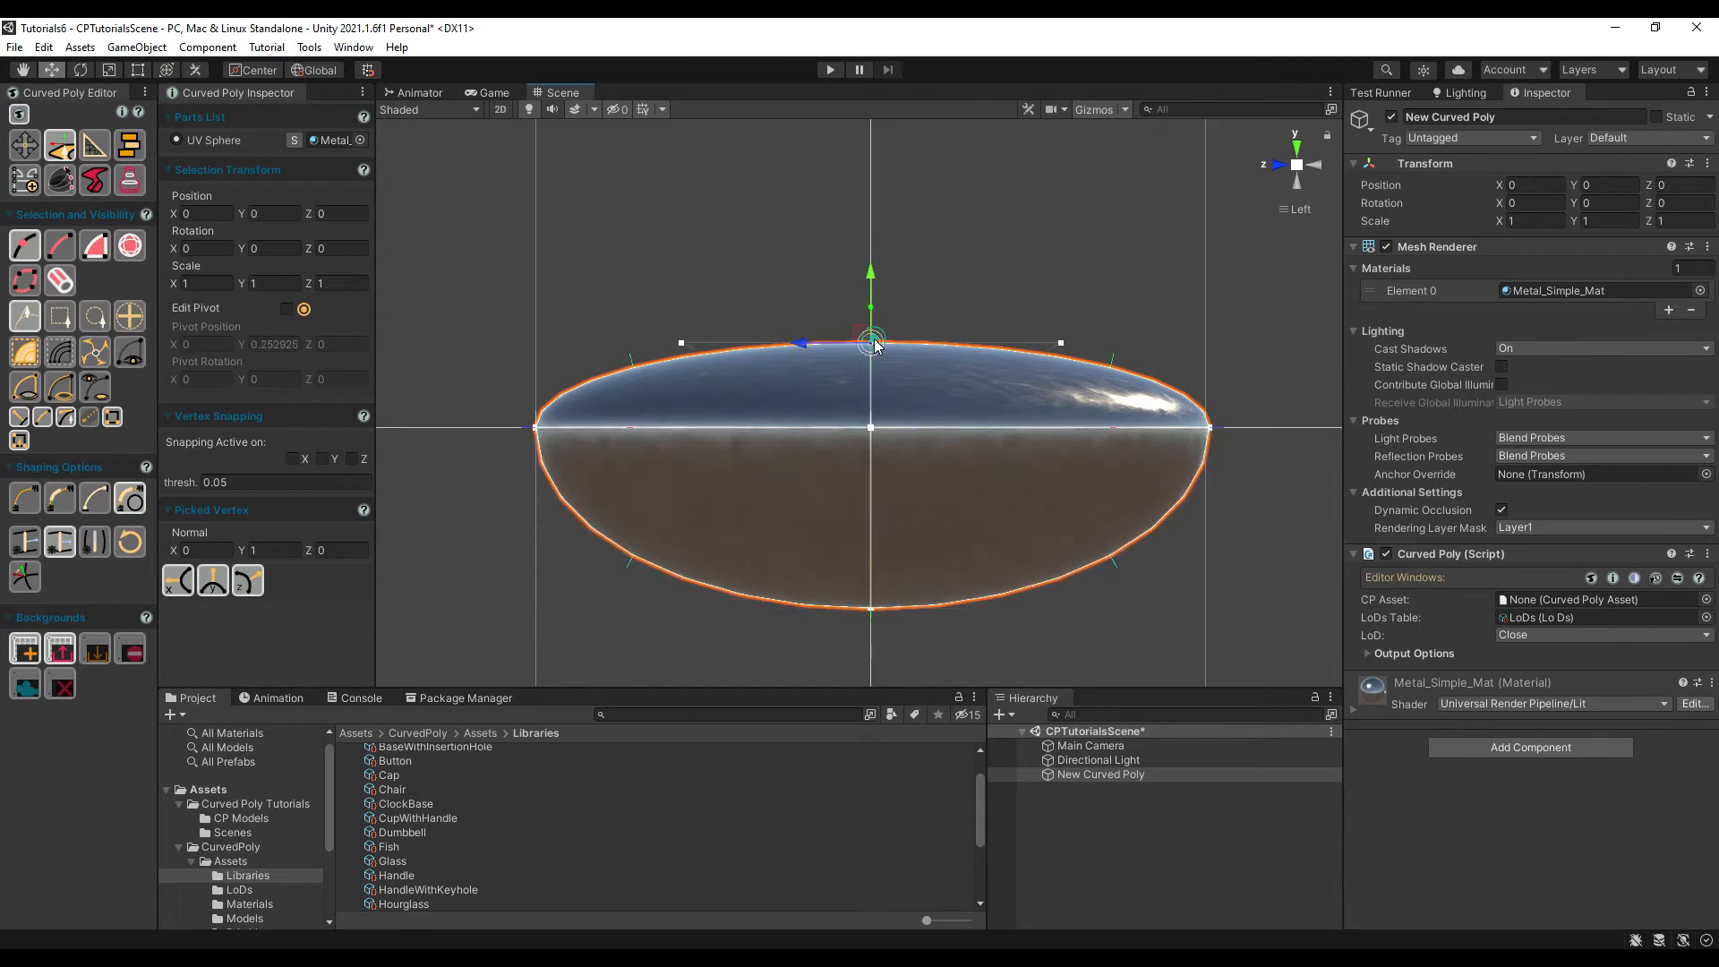
{"action": "left_click_drag", "start_coordinate": [870, 278], "coordinate": [872, 104]}
{"action": "left_click", "coordinate": [535, 428]}
{"action": "left_click_drag", "start_coordinate": [470, 428], "coordinate": [717, 444]}
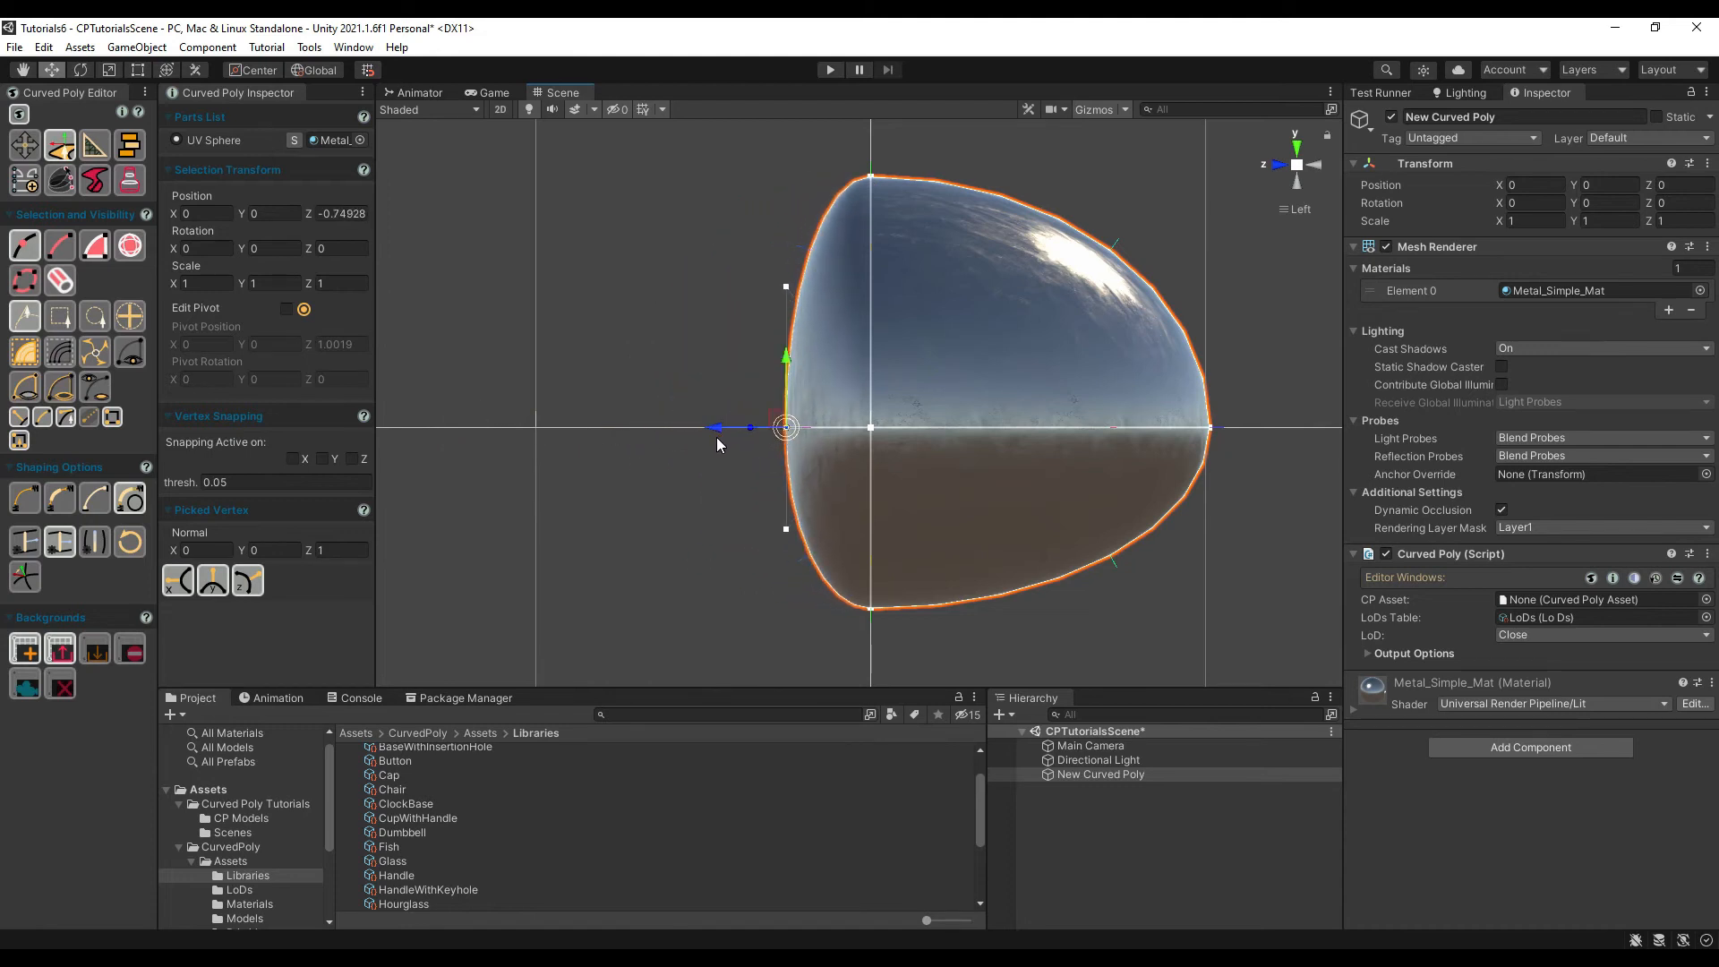
Step: Cycle through the four handle shaping options to compare how each one reshapes the flattened +Z side
{"action": "left_click", "coordinate": [60, 499]}
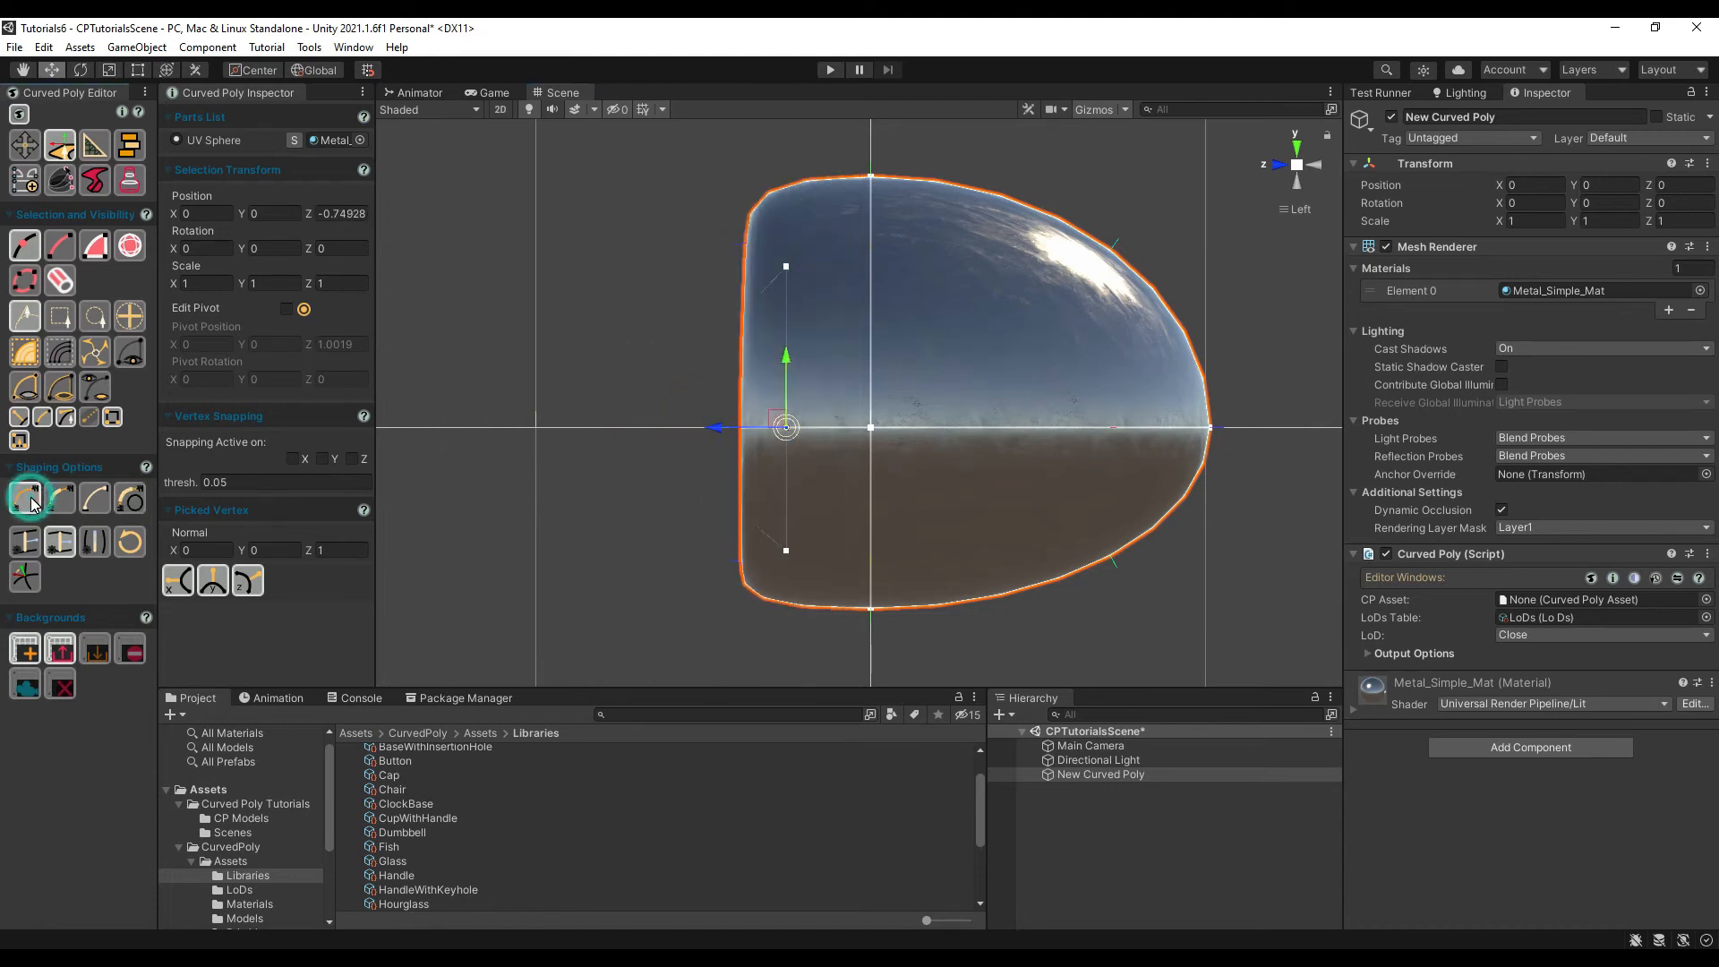
{"action": "left_click", "coordinate": [106, 507]}
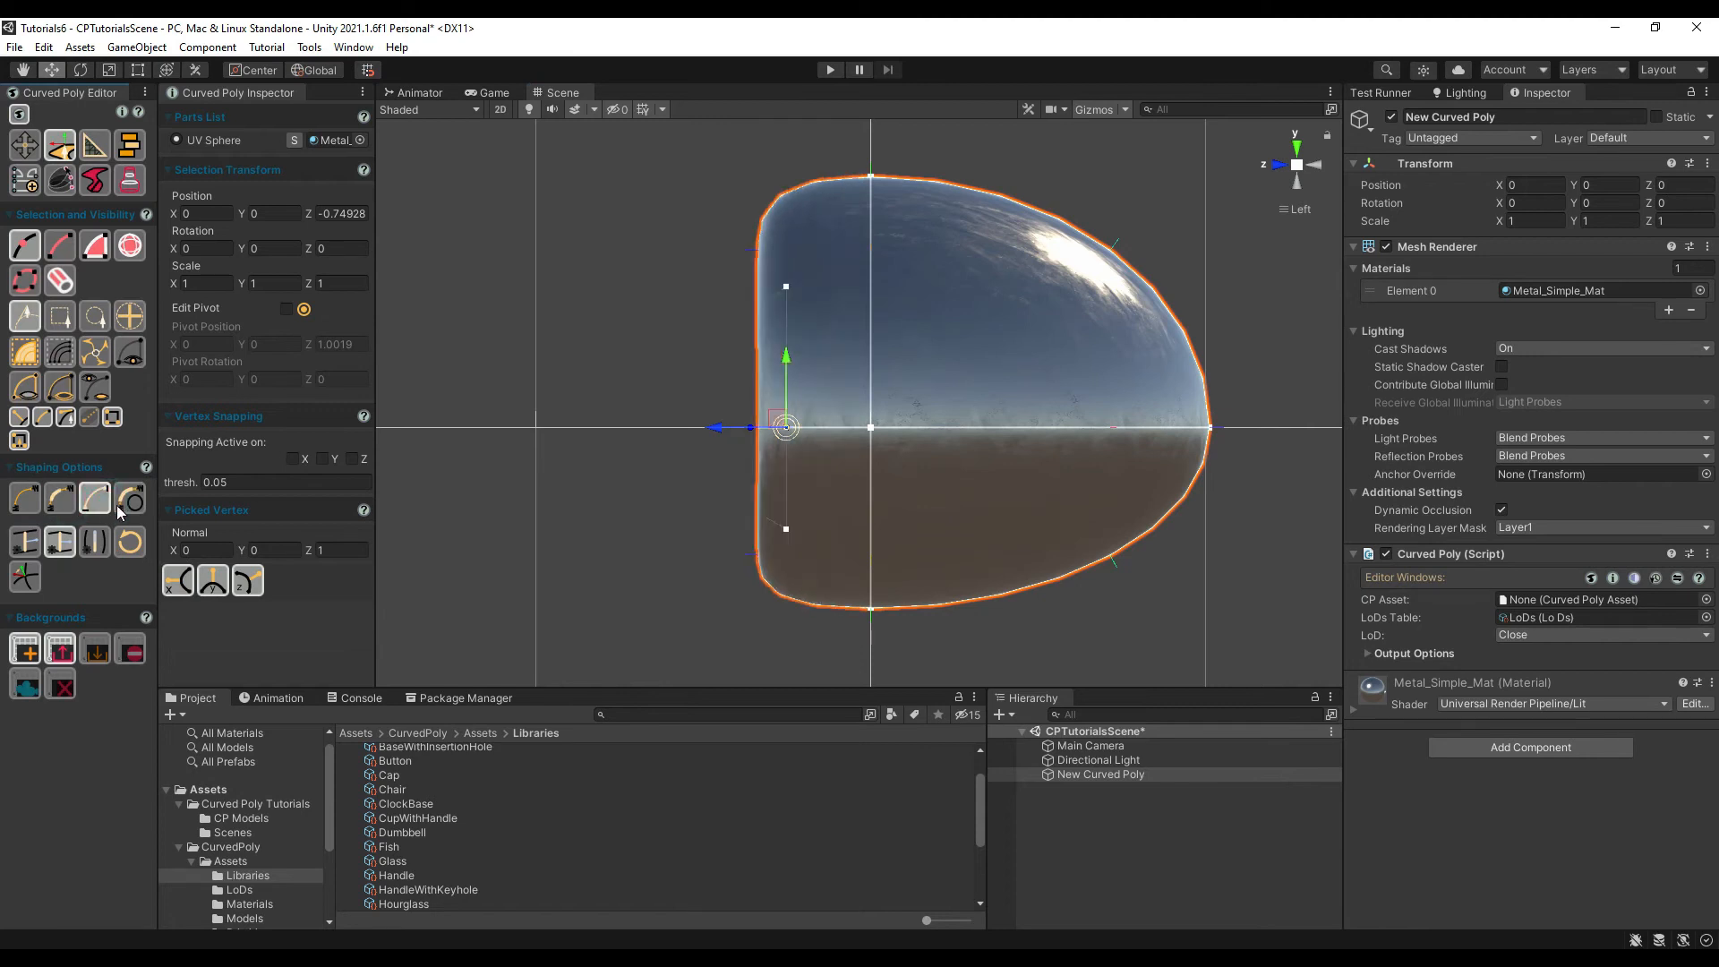
{"action": "left_click", "coordinate": [130, 504]}
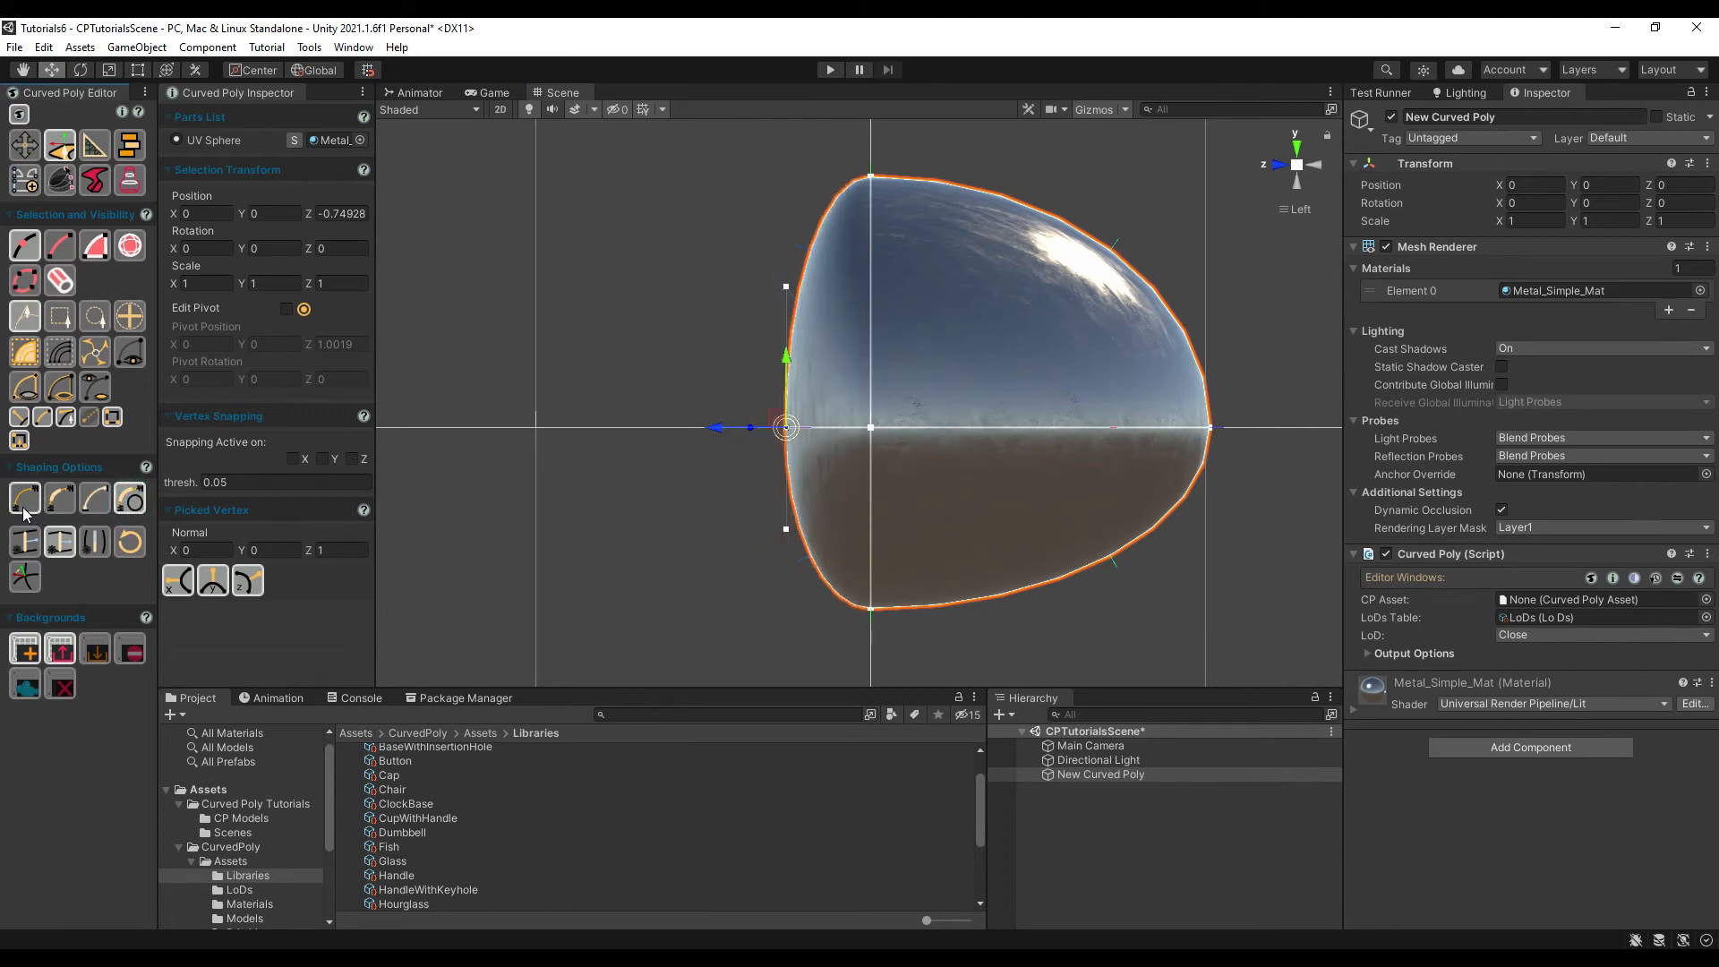
{"action": "left_click", "coordinate": [24, 503]}
{"action": "left_click", "coordinate": [60, 501]}
{"action": "left_click", "coordinate": [96, 503]}
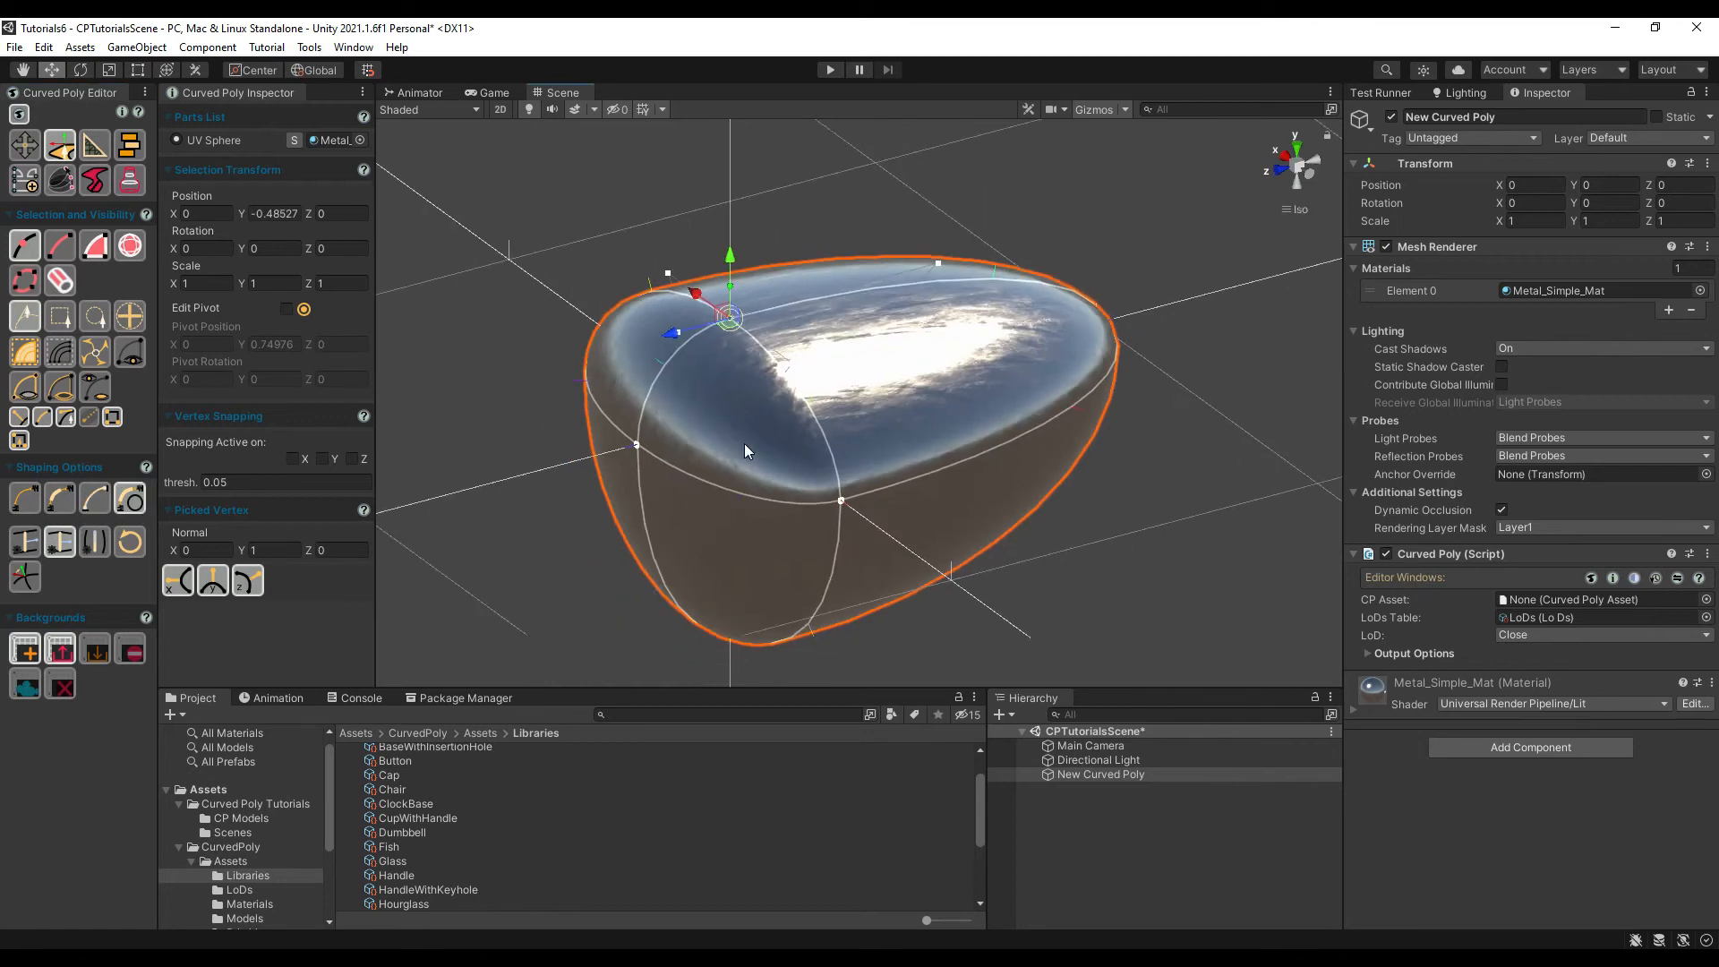
Step: Raise the top vertex, and shift the −X vertex outward by about 0.01 and the +Z vertex inward by about 0.09
{"action": "middle_click_drag", "start_coordinate": [744, 443], "coordinate": [760, 393]}
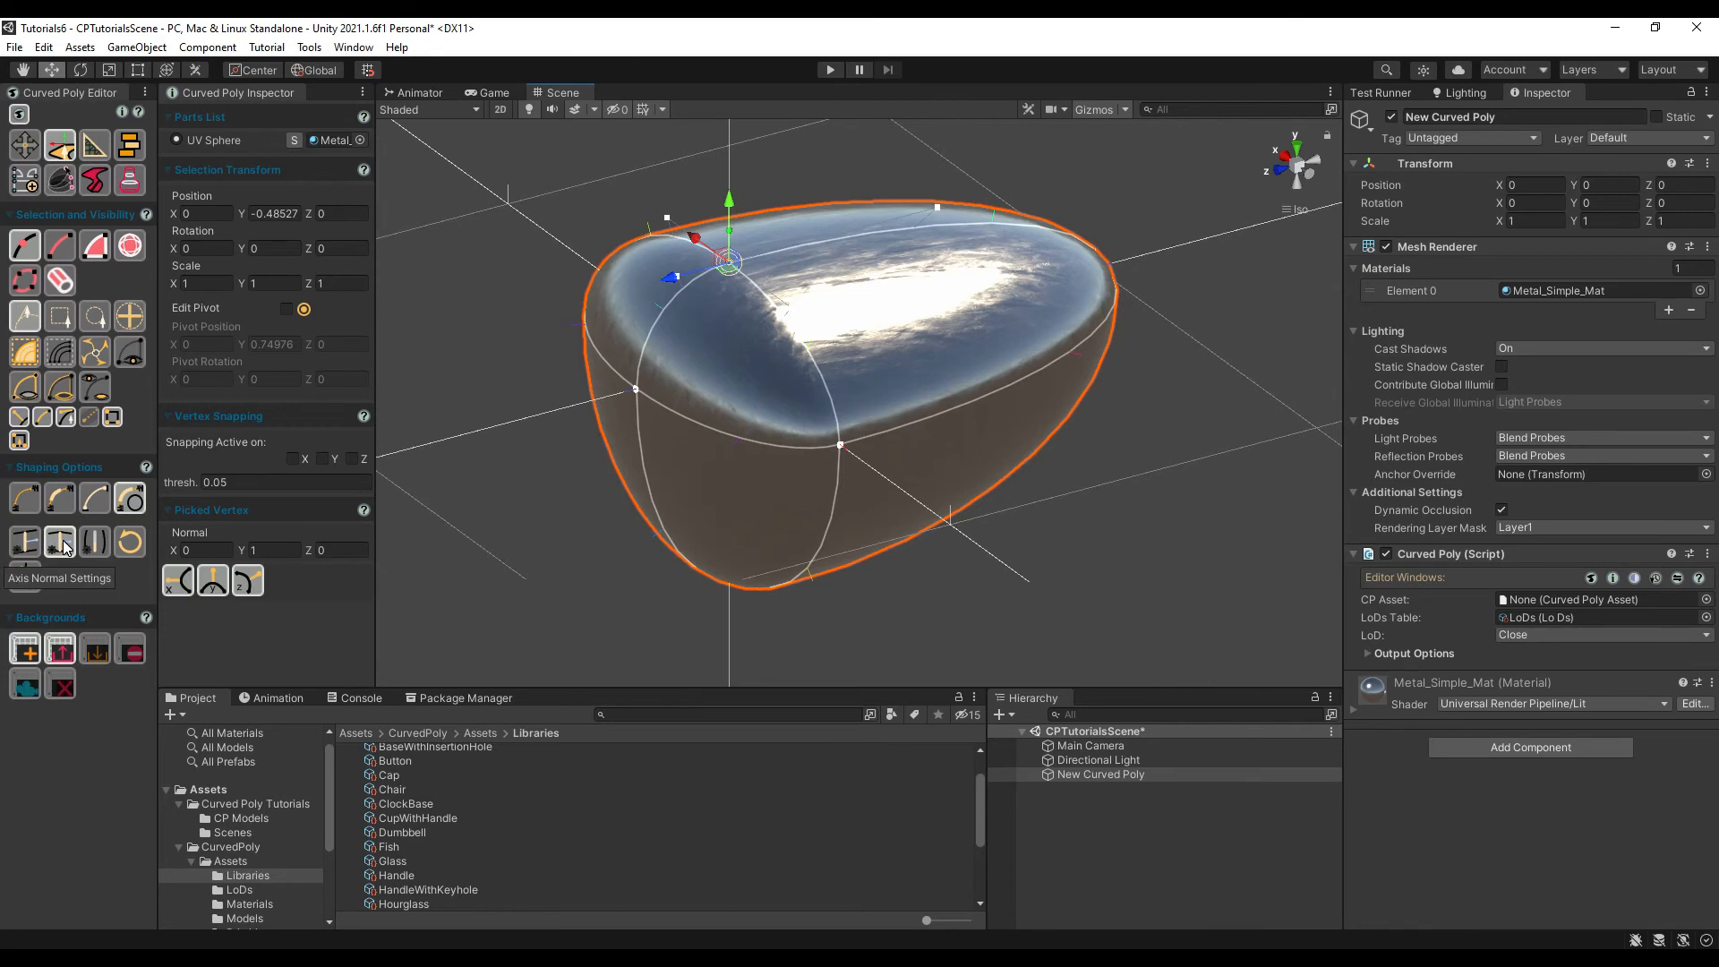
{"action": "left_click_drag", "start_coordinate": [728, 211], "coordinate": [703, 152]}
{"action": "left_click", "coordinate": [840, 444]}
{"action": "mouse_move", "coordinate": [794, 416]}
{"action": "left_mouse_down"}
{"action": "mouse_move", "coordinate": [779, 387]}
{"action": "mouse_move", "coordinate": [731, 372]}
{"action": "mouse_move", "coordinate": [822, 417]}
{"action": "left_mouse_up"}
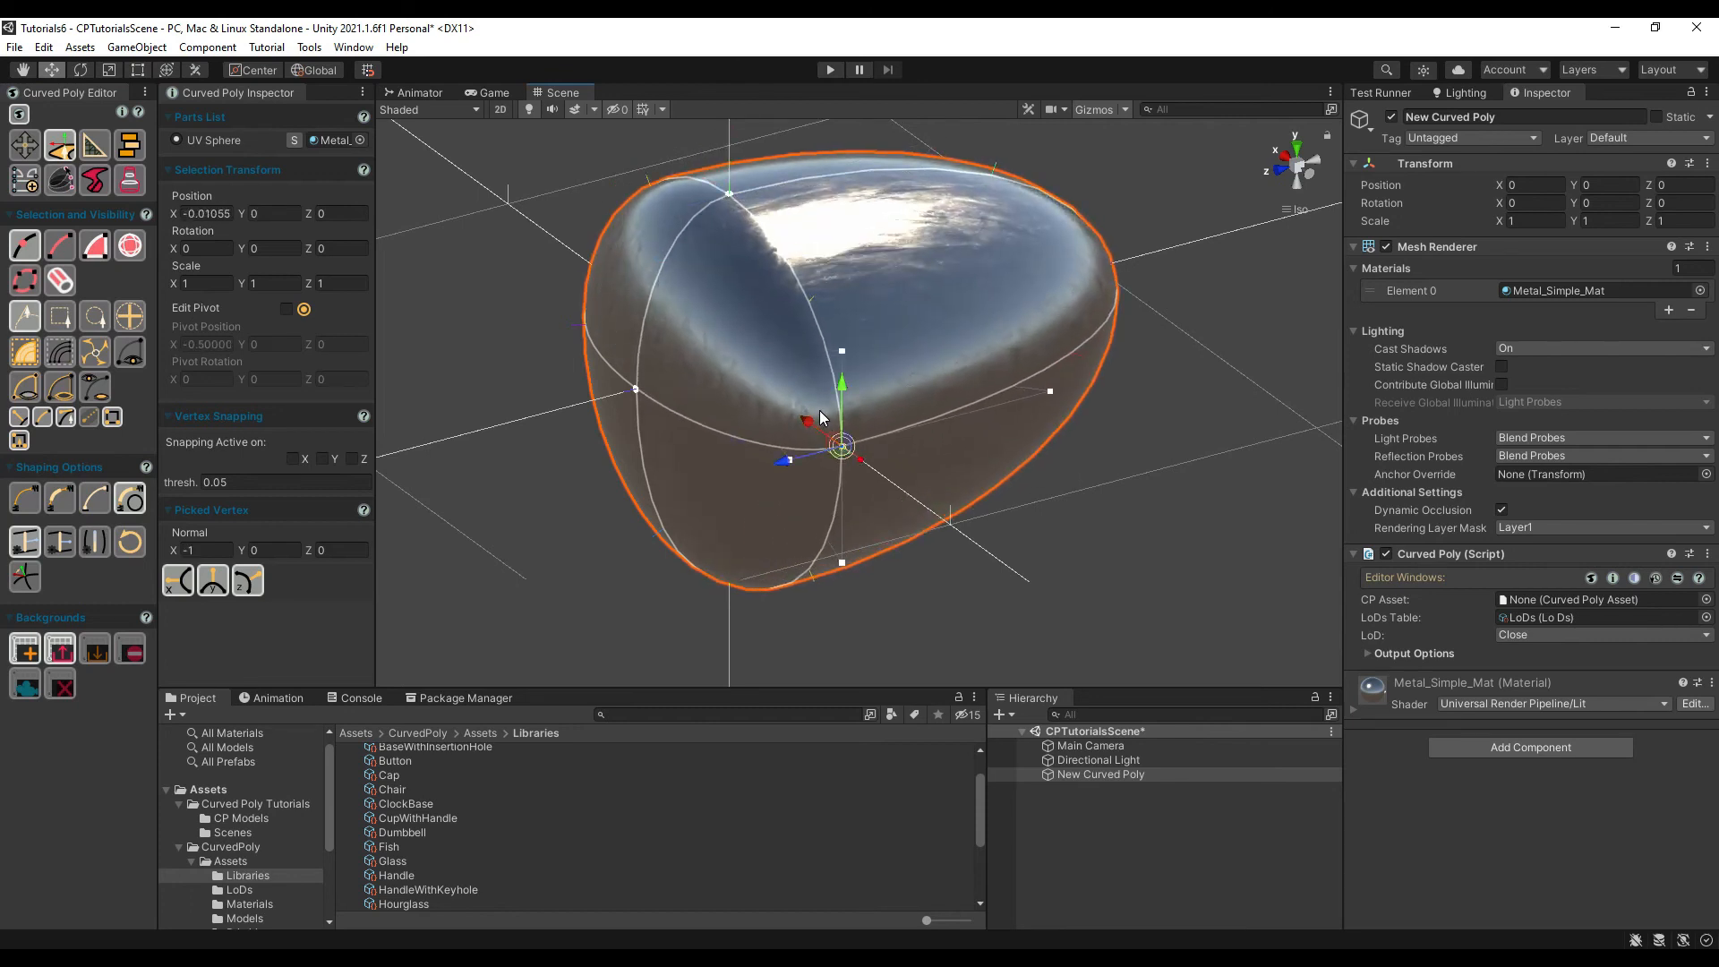
{"action": "left_click", "coordinate": [636, 393]}
{"action": "left_click_drag", "start_coordinate": [566, 414], "coordinate": [622, 385]}
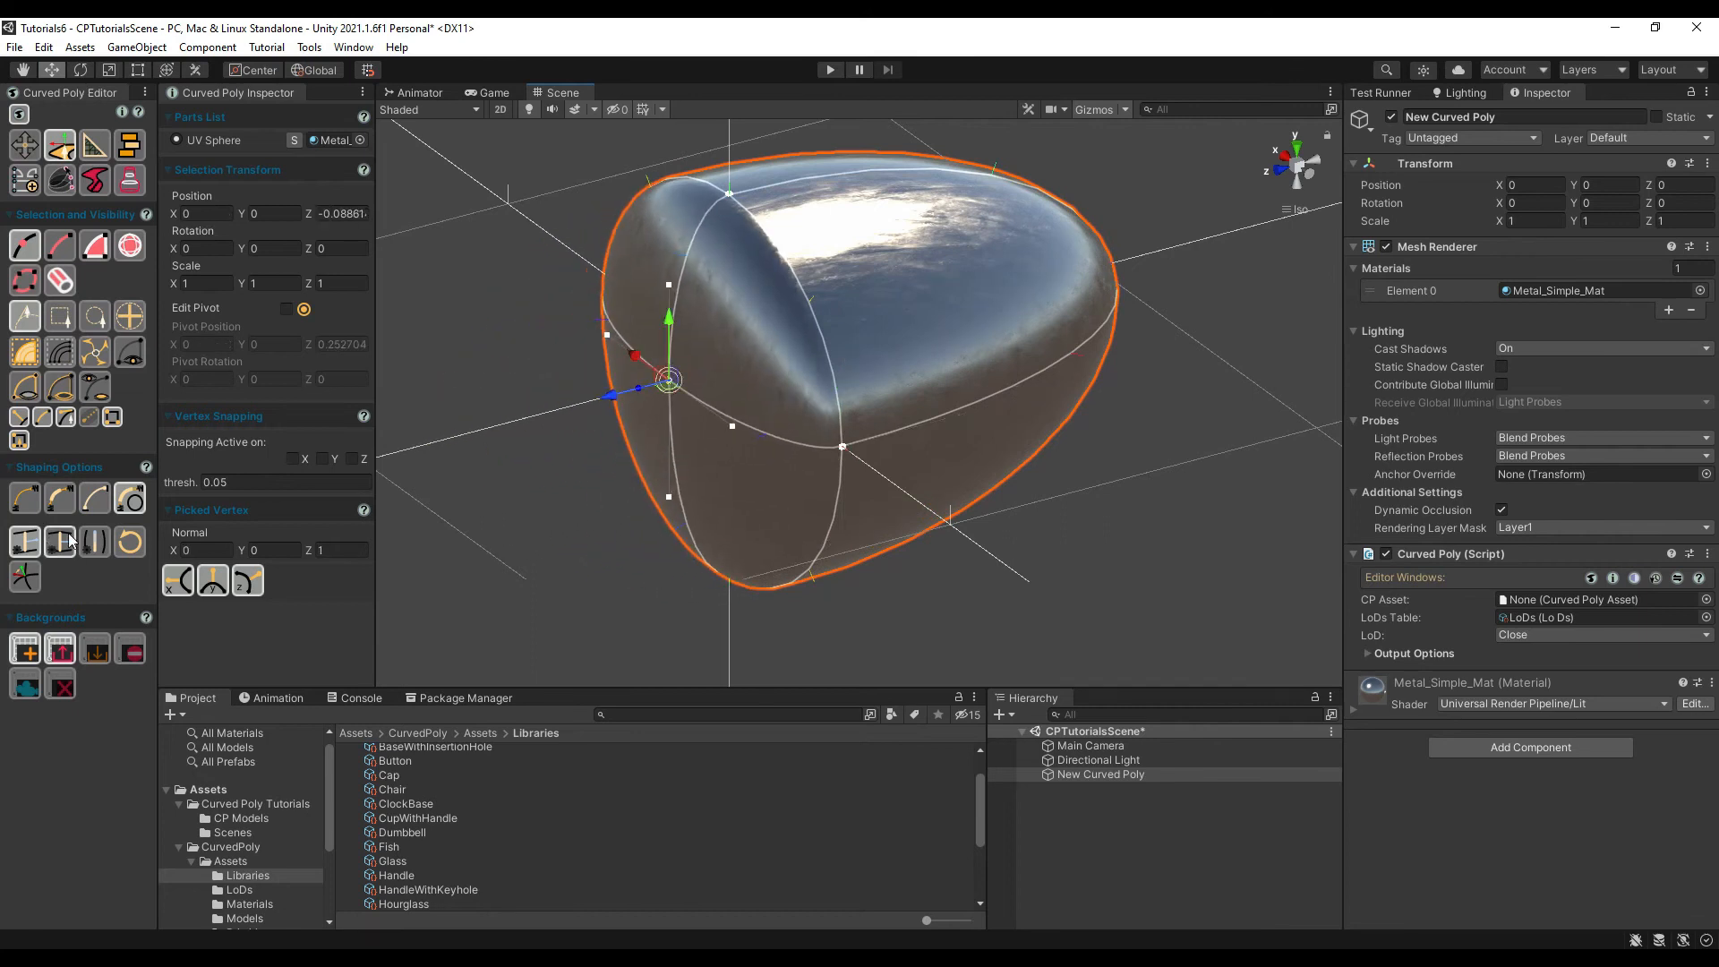
{"action": "left_click", "coordinate": [59, 543]}
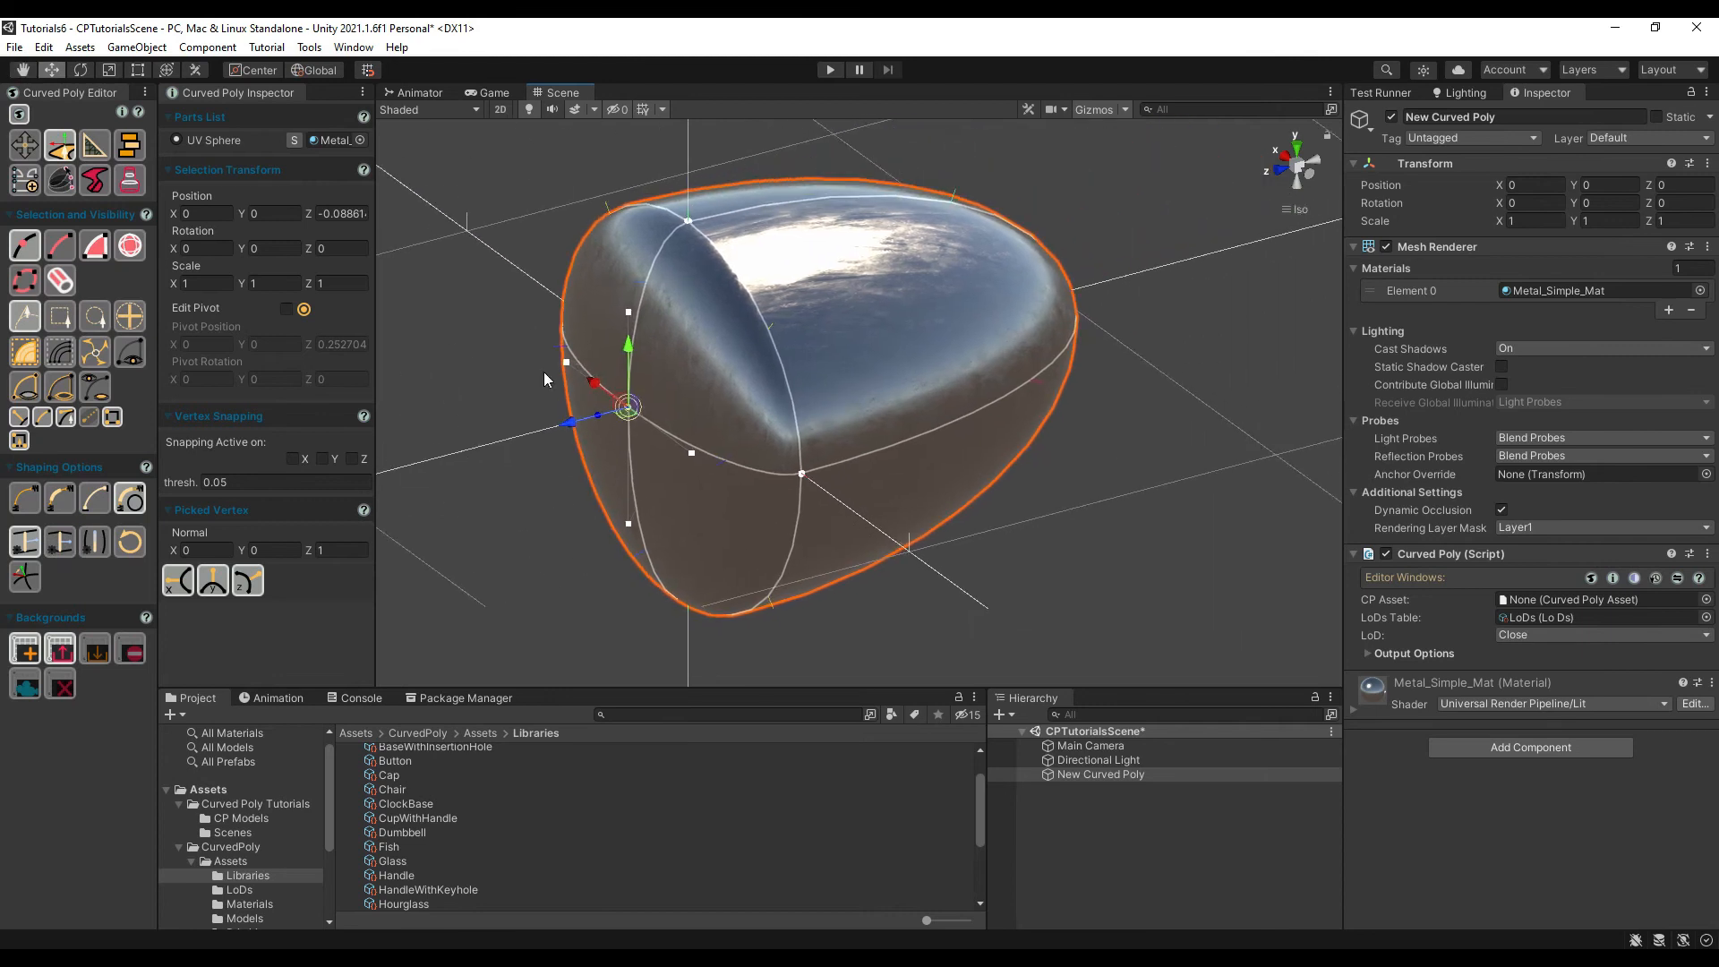
Step: Pick the edge between the top and −Z vertices and tilt its normal to about X 0.54, Y 0.77, Z −0.34
{"action": "middle_click_drag", "start_coordinate": [925, 352], "coordinate": [806, 524]}
{"action": "scroll", "coordinate": [801, 493], "scroll_direction": "up", "scroll_amount": 6}
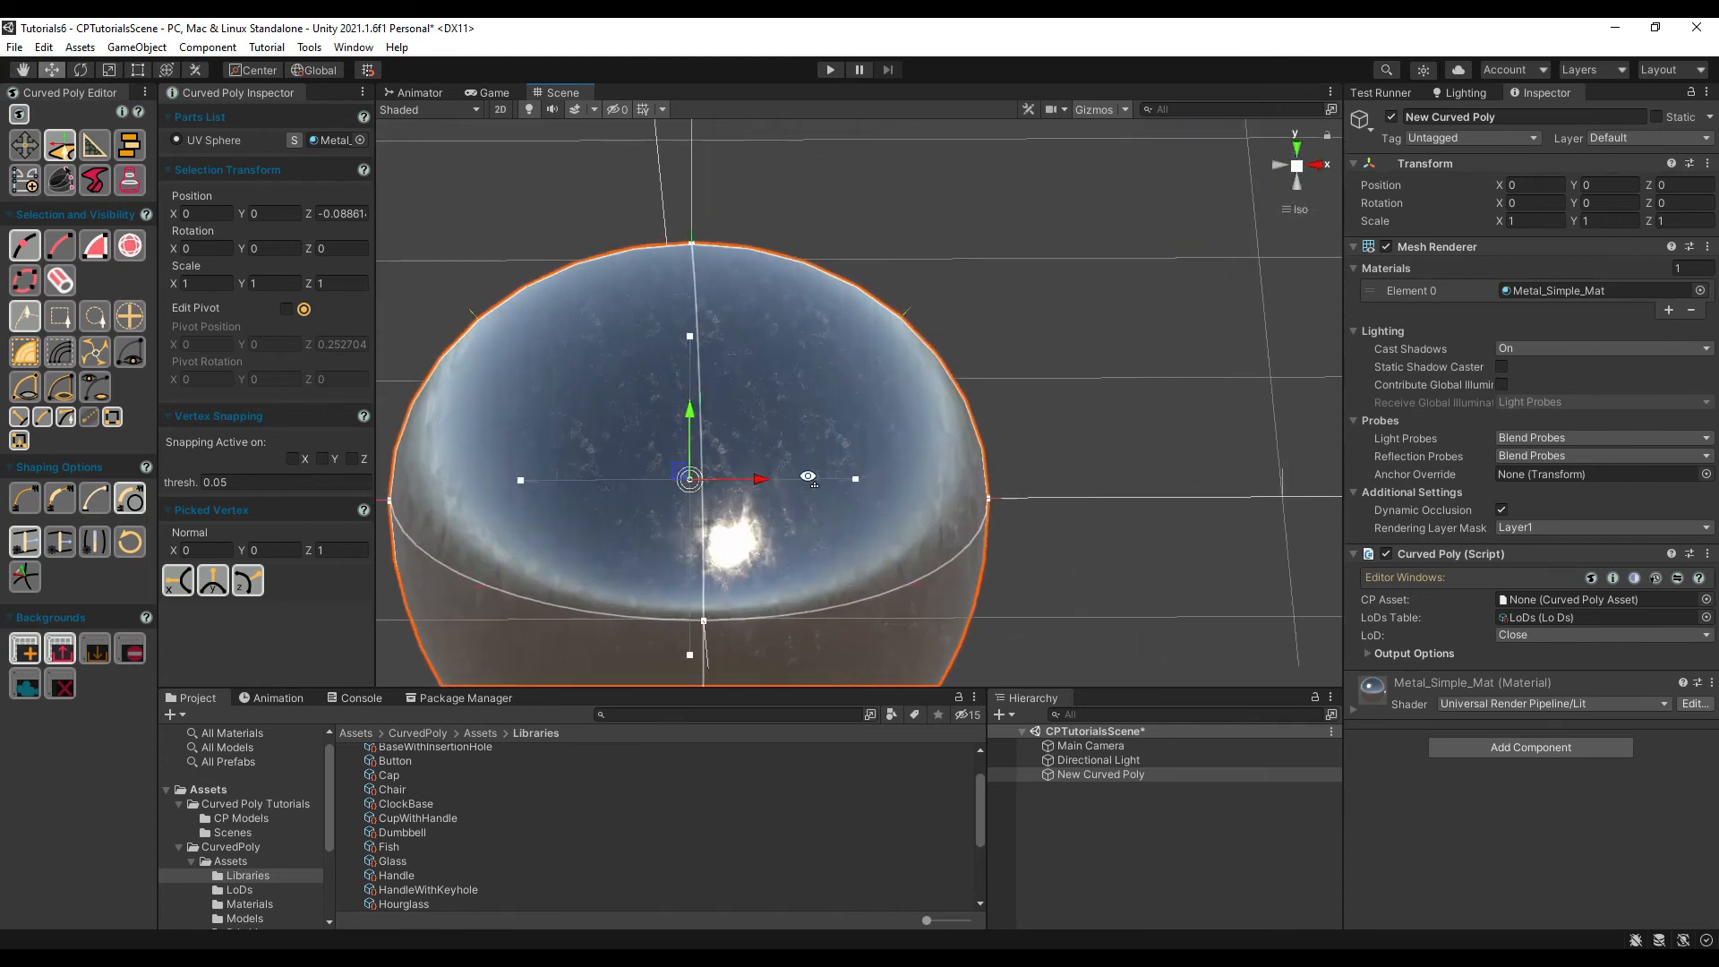
{"action": "right_click_drag", "start_coordinate": [797, 476], "coordinate": [919, 498]}
{"action": "left_click", "coordinate": [59, 245]}
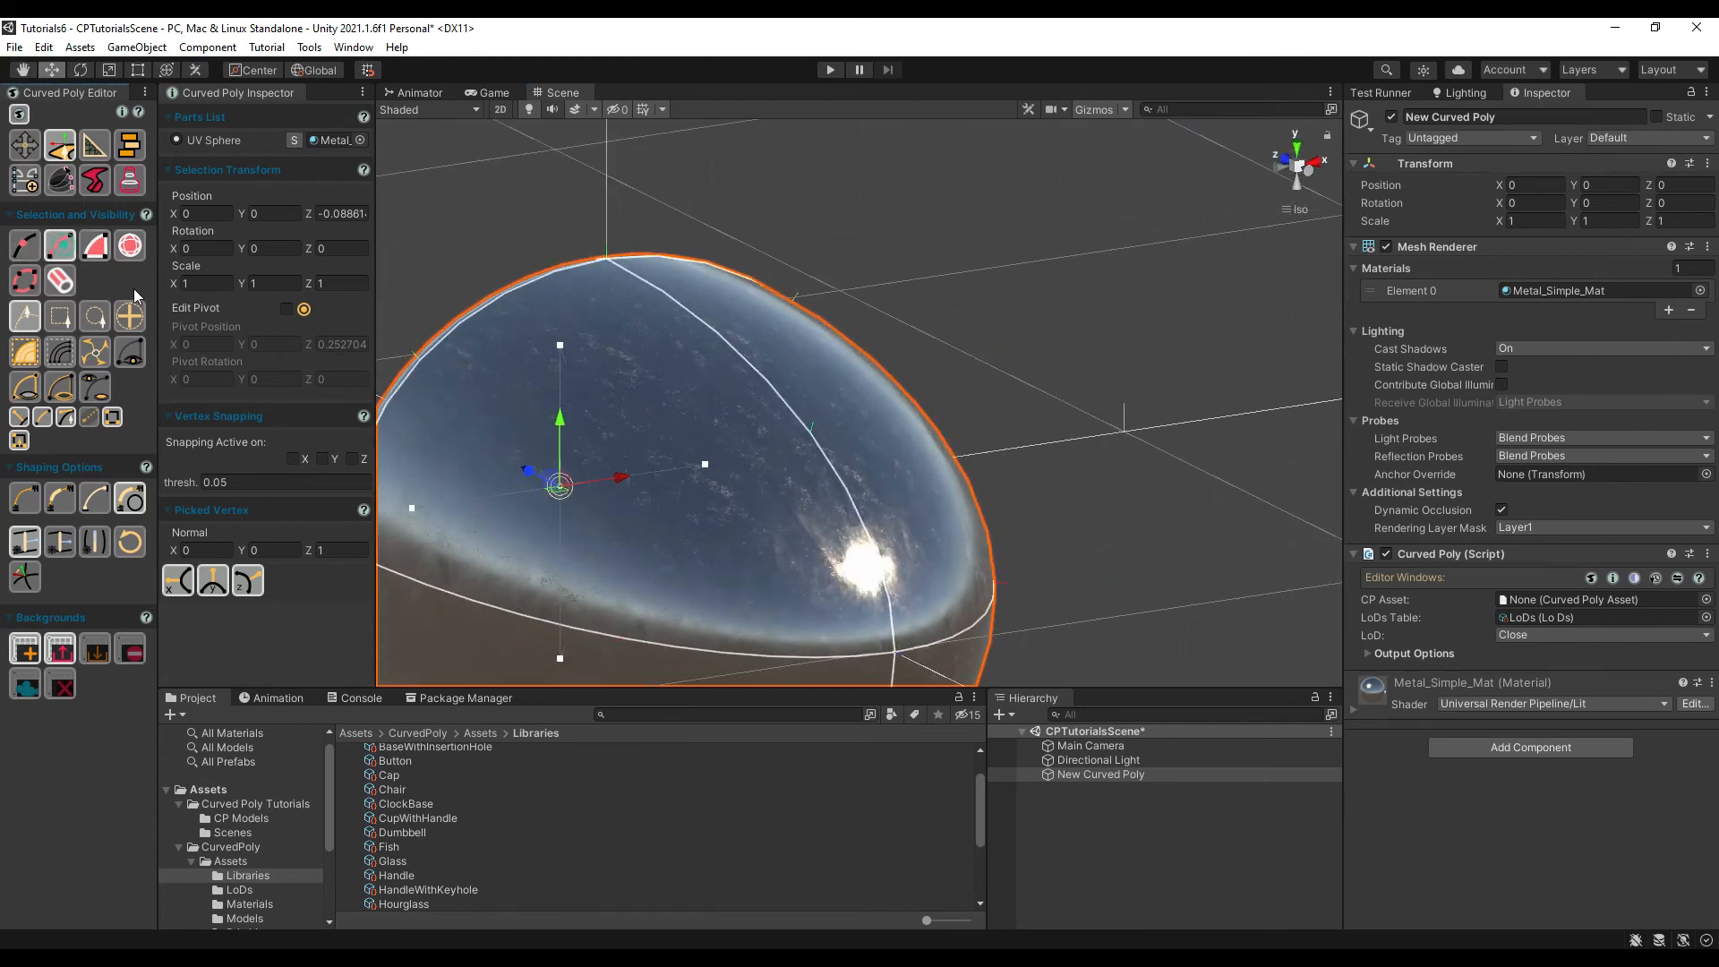
{"action": "left_click", "coordinate": [830, 453]}
{"action": "left_click_drag", "start_coordinate": [845, 385], "coordinate": [918, 393]}
{"action": "middle_click_drag", "start_coordinate": [831, 658], "coordinate": [852, 541]}
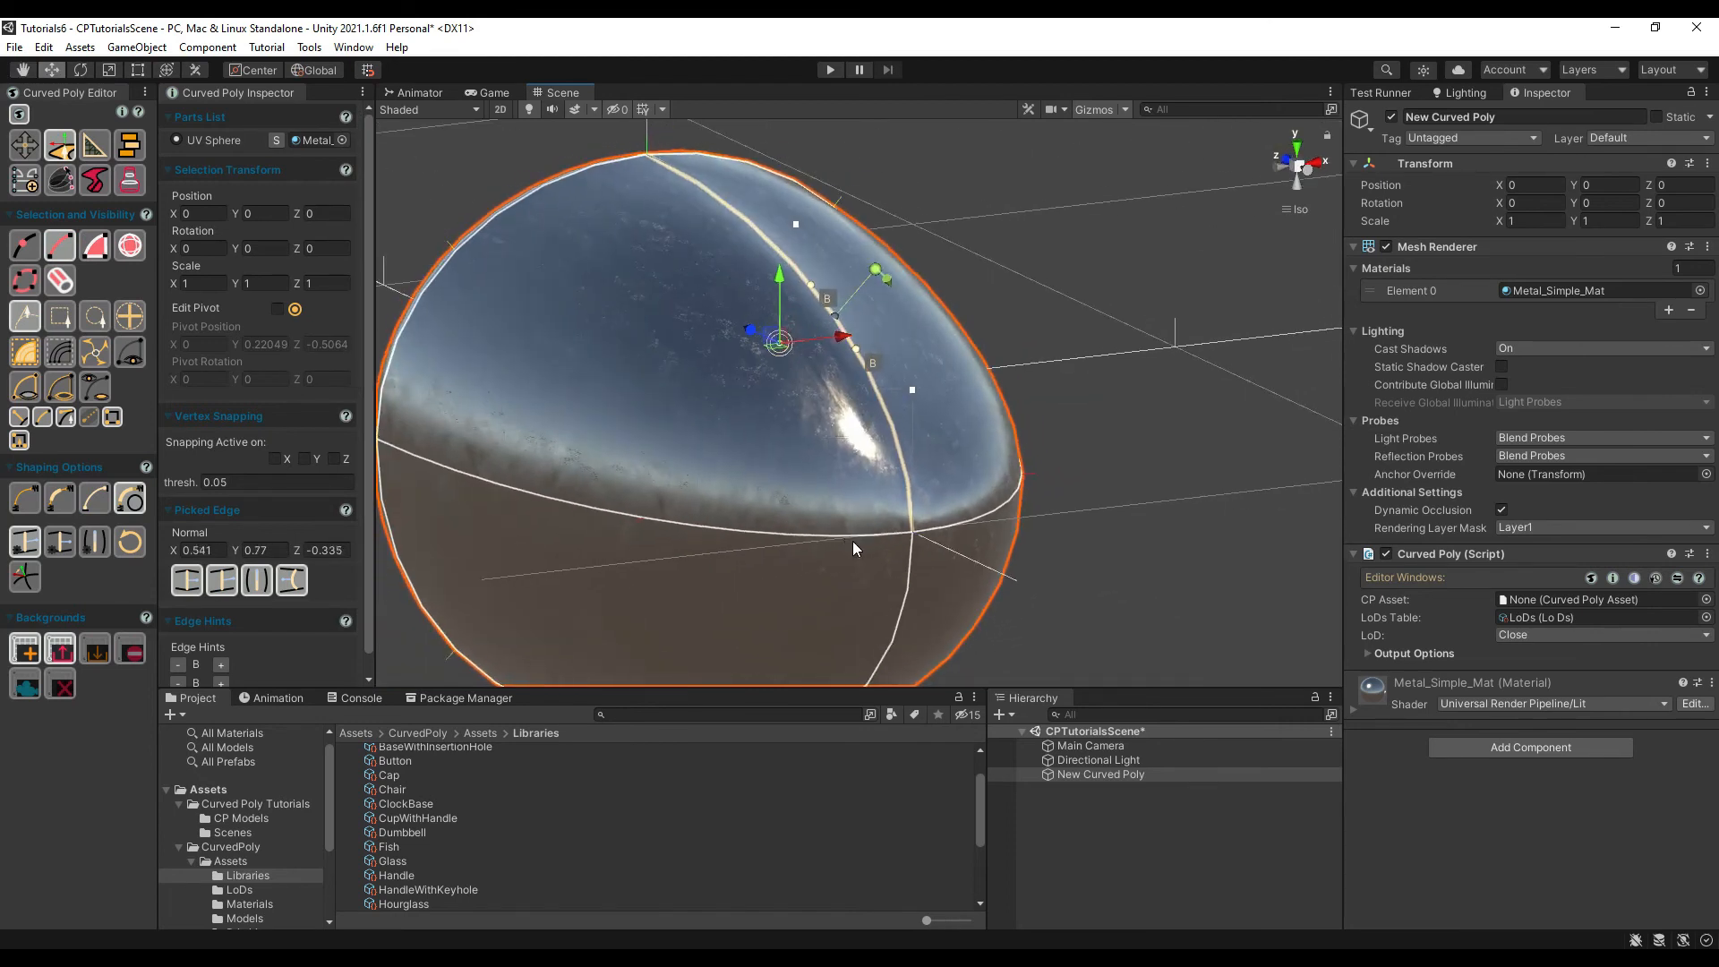
Step: Pick the vertex at the model's −Z end and move it along the Z axis
{"action": "left_click", "coordinate": [25, 246]}
{"action": "left_click", "coordinate": [903, 526]}
{"action": "left_click_drag", "start_coordinate": [877, 518], "coordinate": [925, 500]}
{"action": "right_click_drag", "start_coordinate": [881, 408], "coordinate": [919, 529]}
{"action": "left_click_drag", "start_coordinate": [857, 522], "coordinate": [907, 479]}
Step: Select the whole model and recompute its edge normals
{"action": "left_click", "coordinate": [808, 445]}
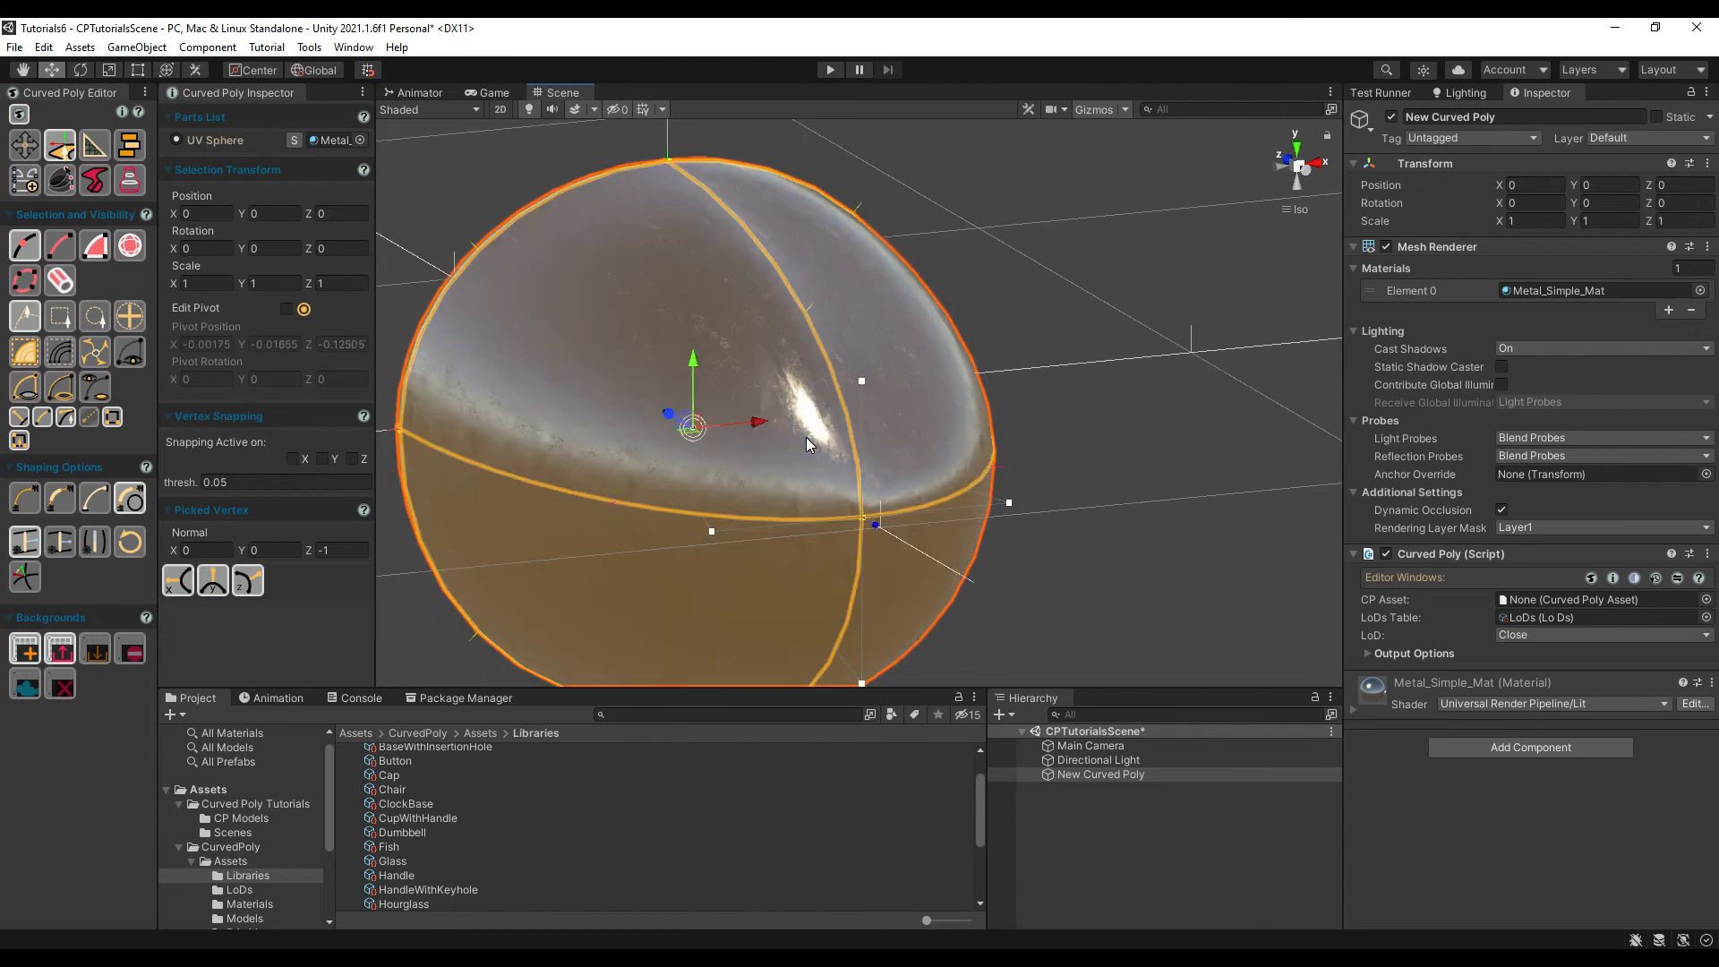
{"action": "left_click", "coordinate": [131, 542]}
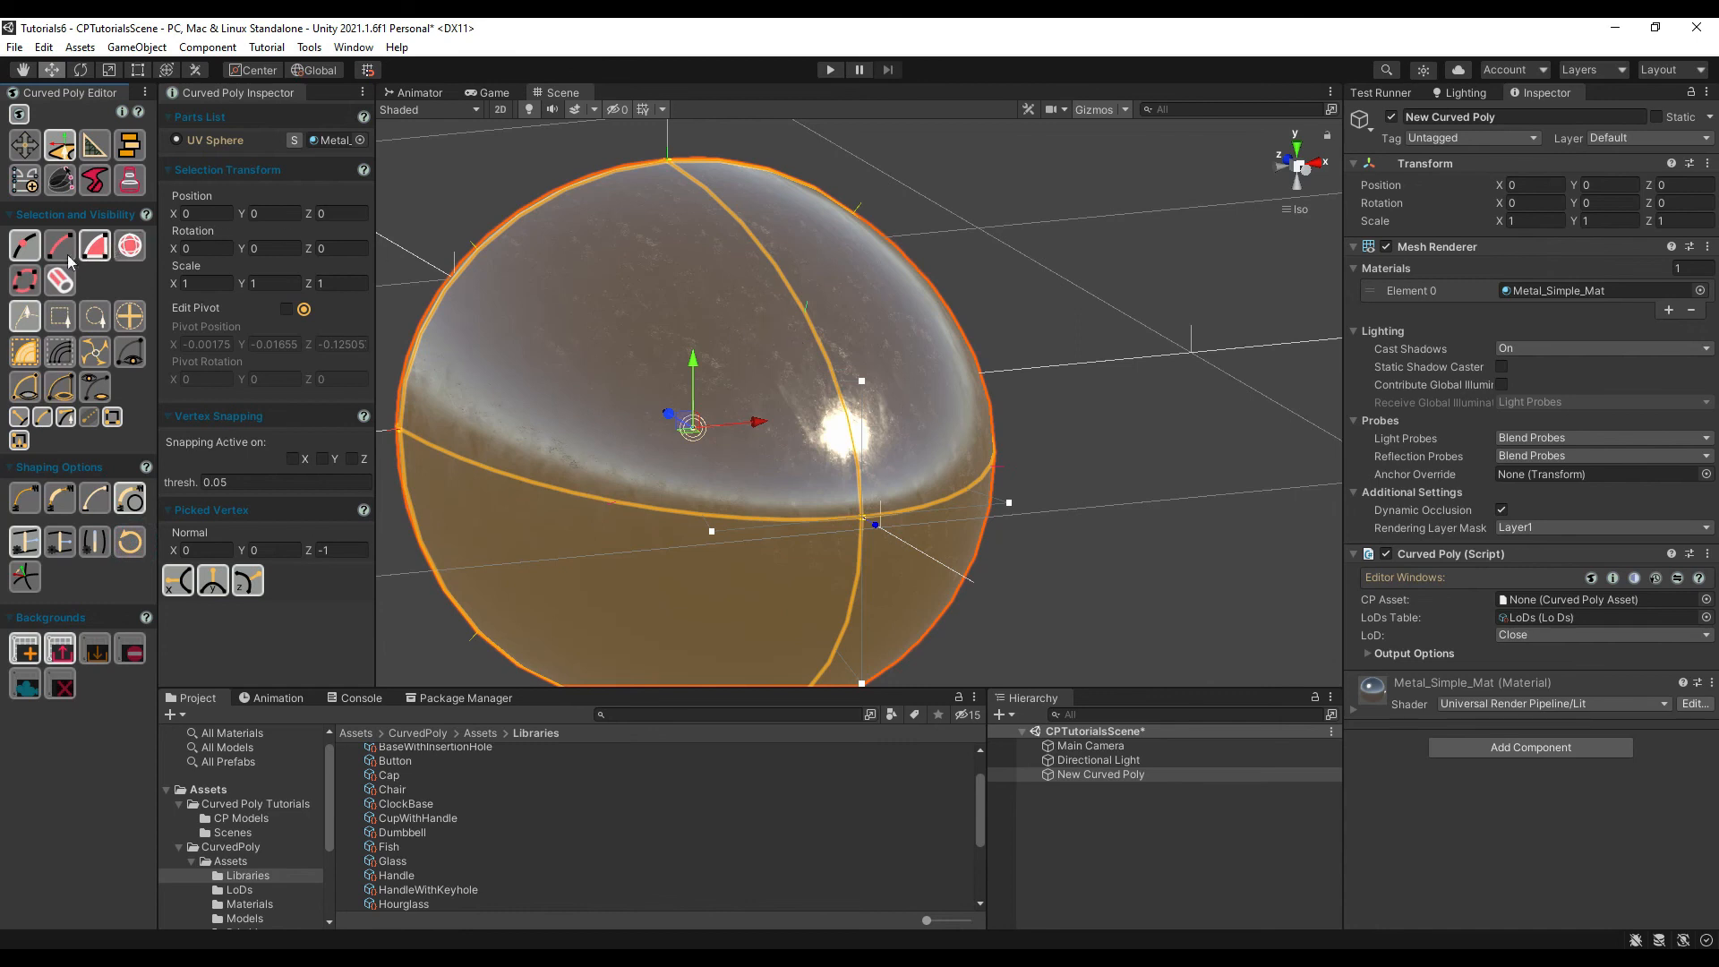
{"action": "right_click_drag", "start_coordinate": [695, 425], "coordinate": [1254, 479]}
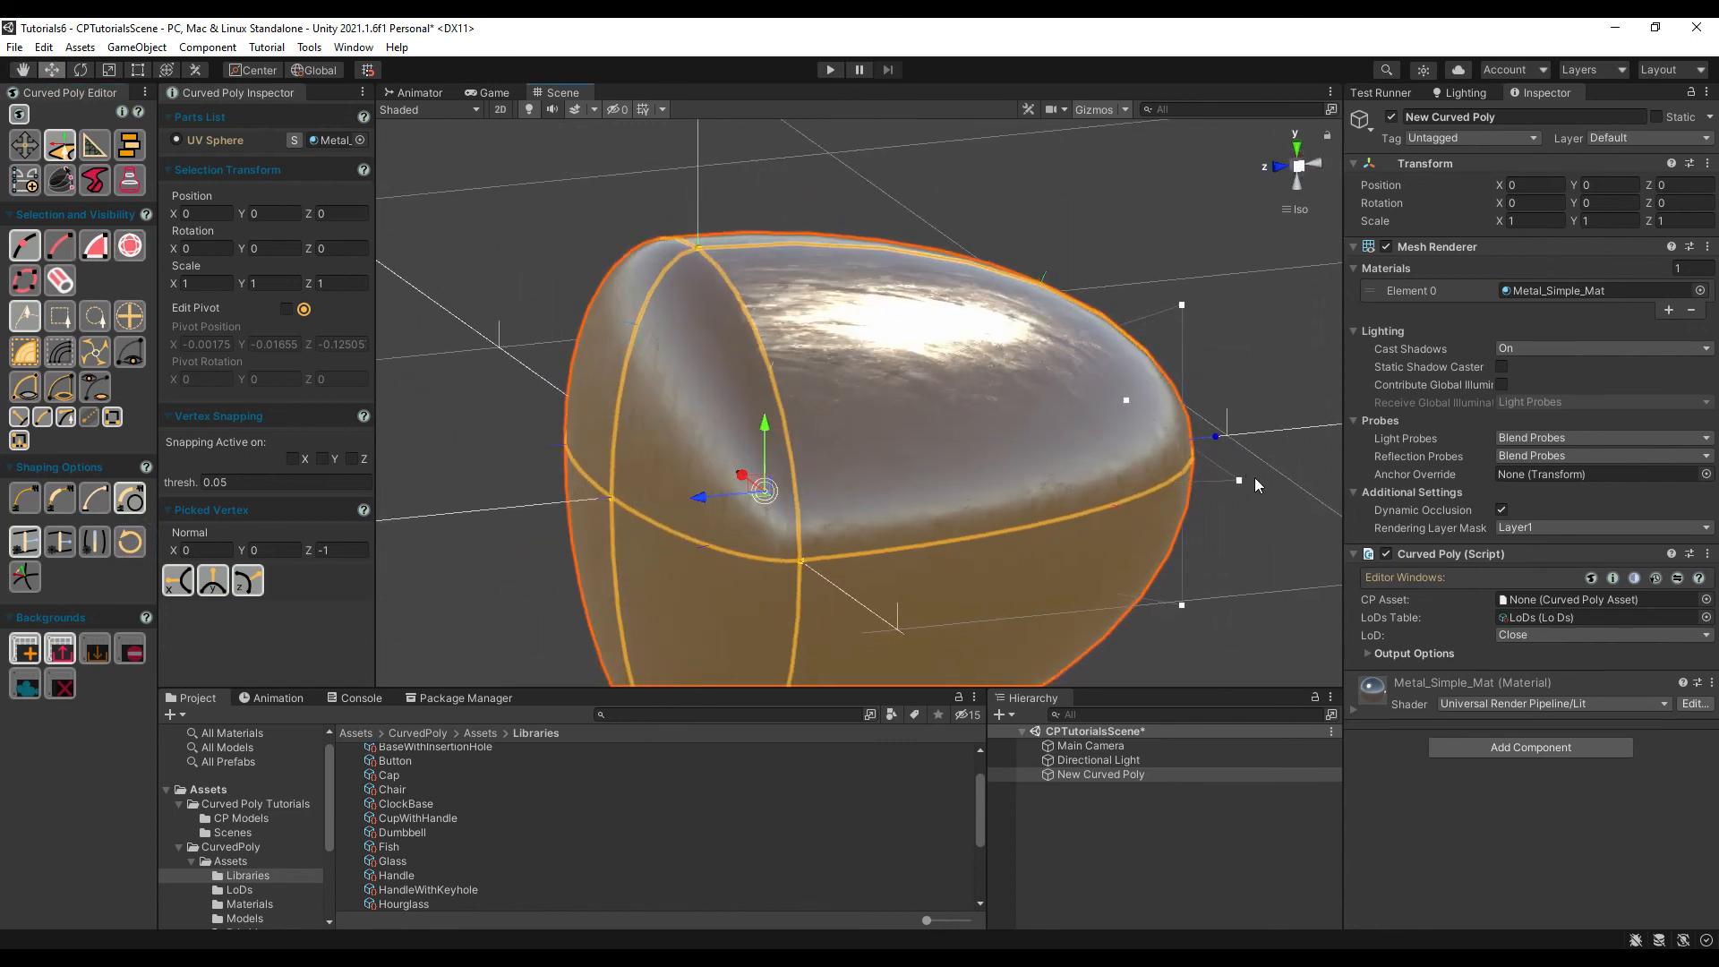
Step: Pull the top vertex's +Z handle up off the surface, to a length of about 0.29 and a pitch of about 57
{"action": "left_click", "coordinate": [700, 243]}
{"action": "left_click", "coordinate": [650, 256]}
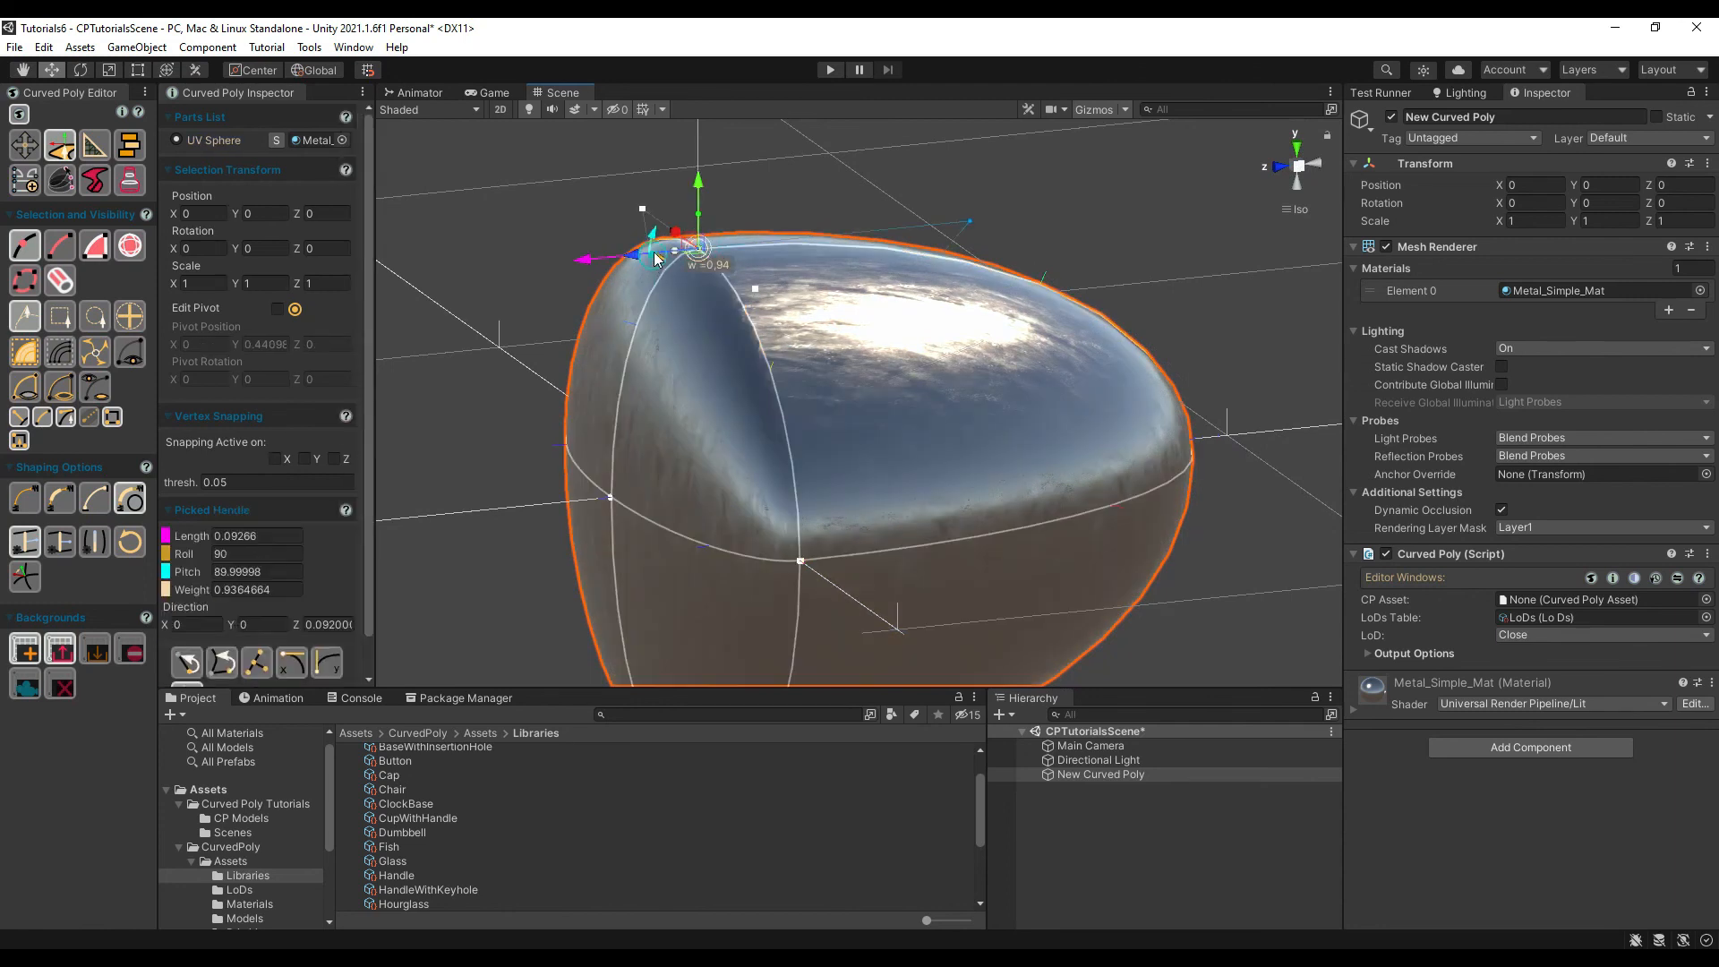
{"action": "left_click_drag", "start_coordinate": [655, 231], "coordinate": [830, 154]}
{"action": "left_click_drag", "start_coordinate": [776, 367], "coordinate": [909, 374], "text": "alt"}
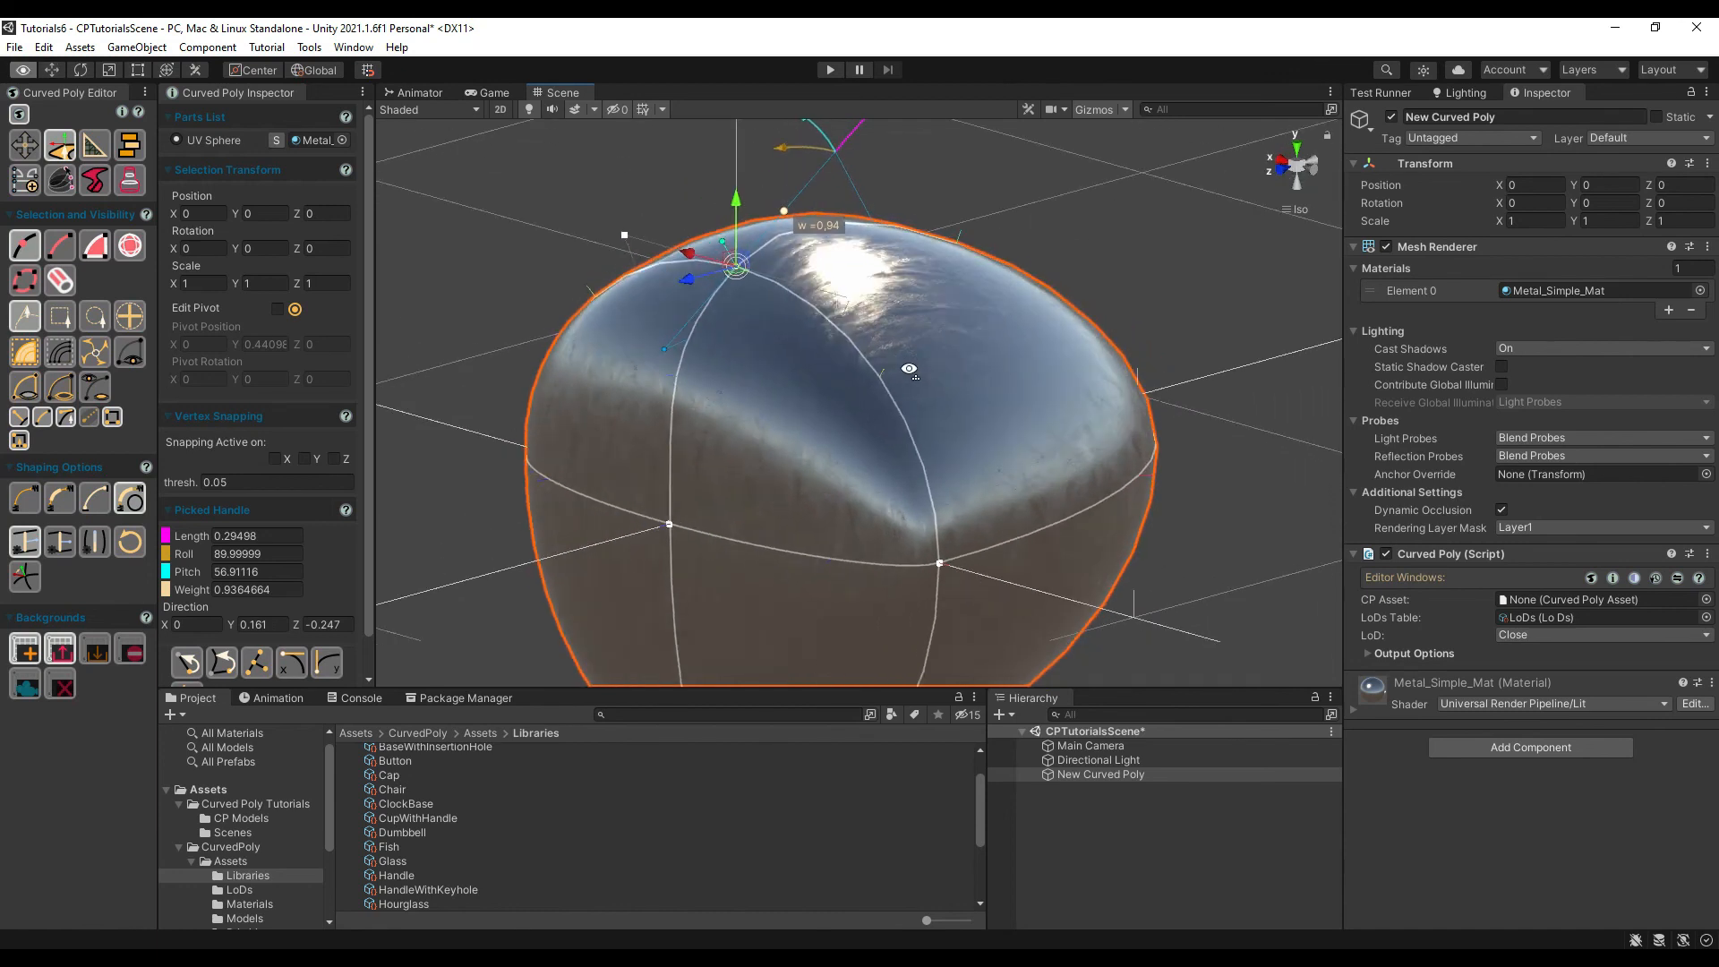
Step: Select the whole model again and apply the last shaping option to all of it
{"action": "left_click", "coordinate": [857, 376]}
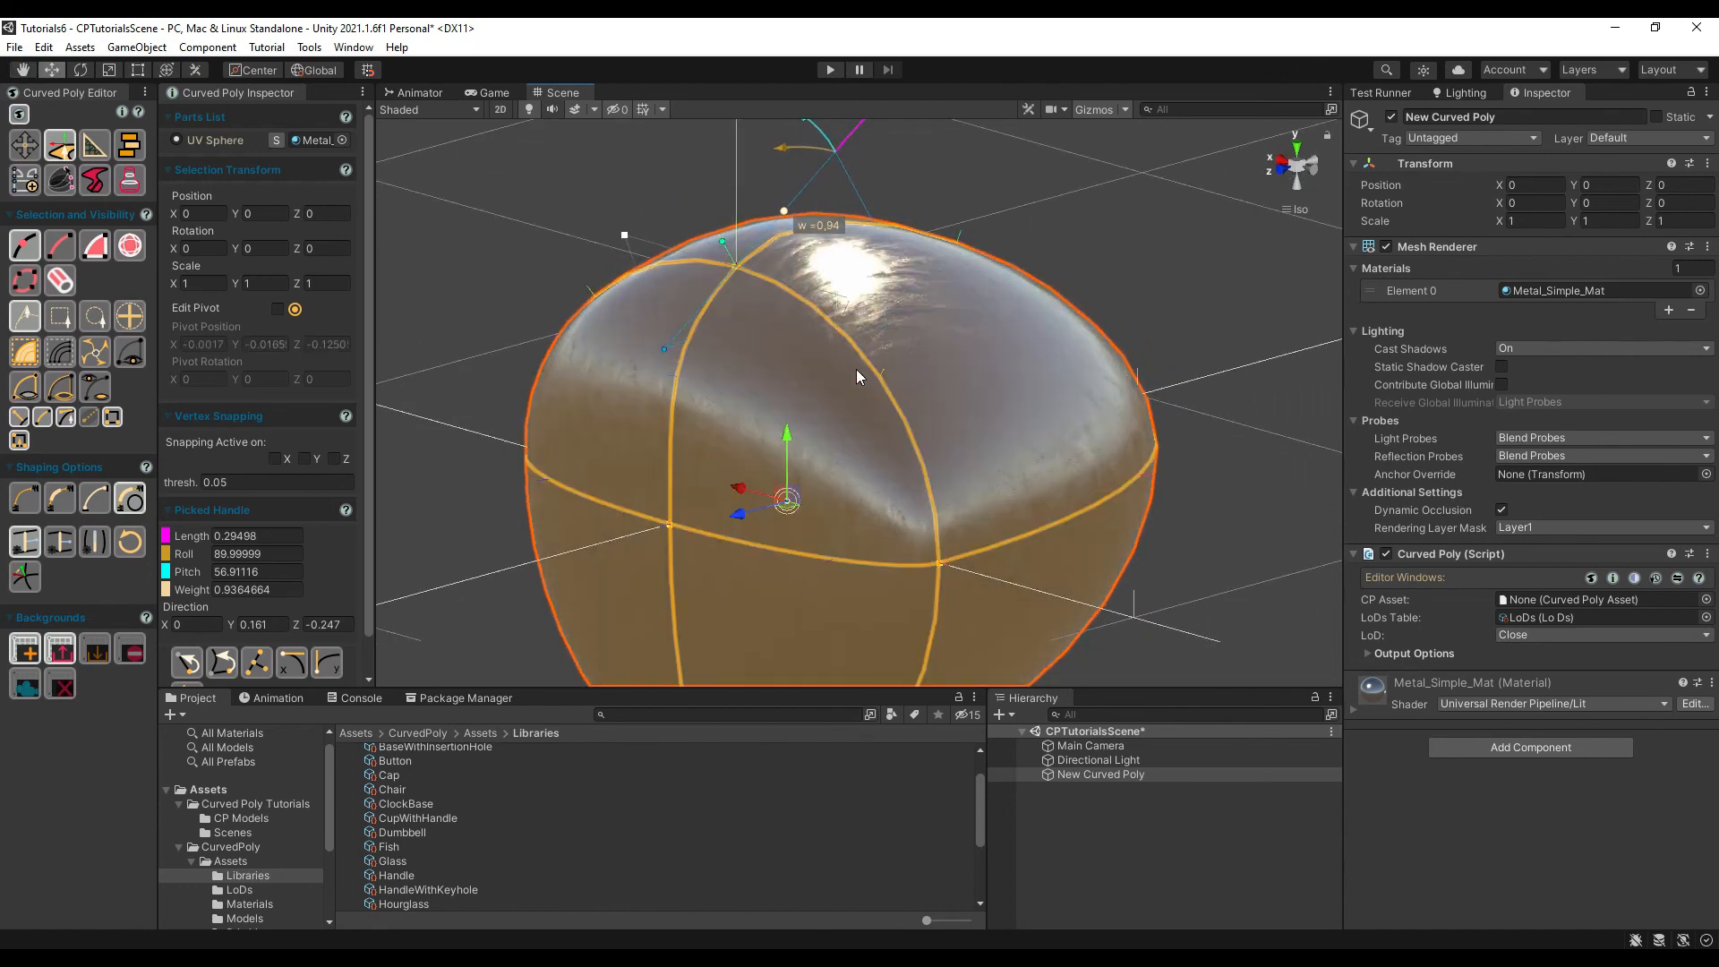
{"action": "left_click", "coordinate": [25, 587]}
{"action": "scroll", "coordinate": [833, 410], "scroll_direction": "down", "scroll_amount": 3}
{"action": "right_click_drag", "start_coordinate": [806, 529], "coordinate": [1116, 573]}
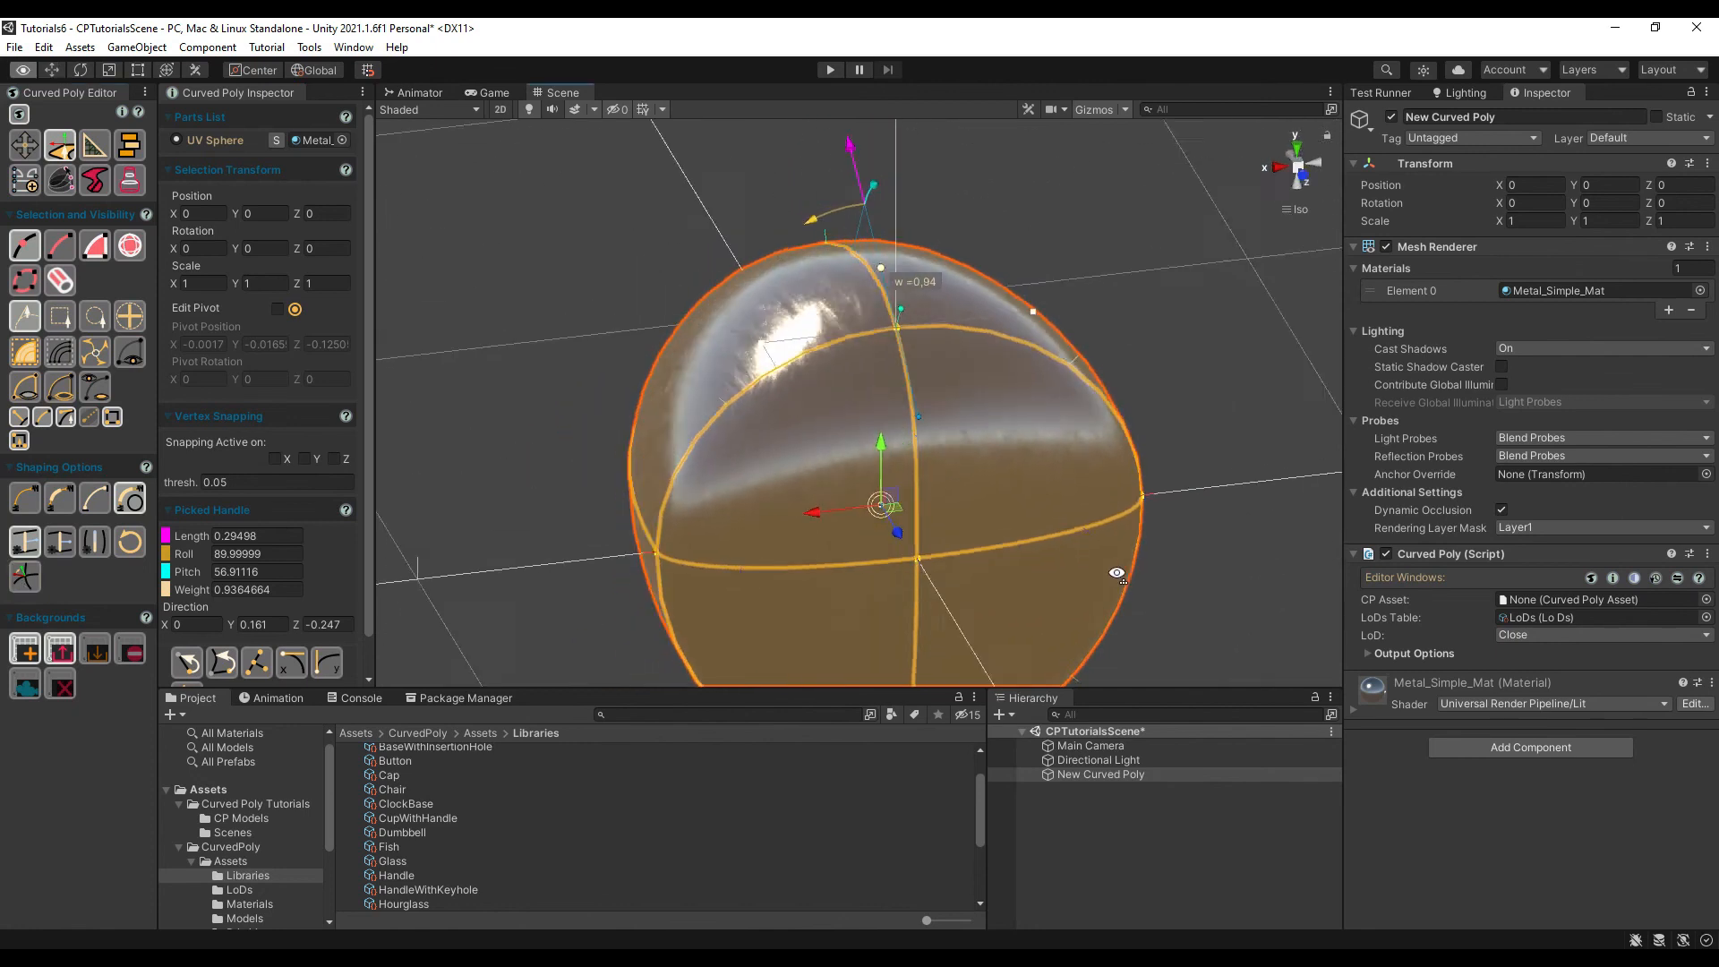
{"action": "left_click_drag", "start_coordinate": [1116, 573], "coordinate": [1217, 570], "text": "alt"}
{"action": "left_click", "coordinate": [1563, 947]}
{"action": "right_click", "coordinate": [1556, 932]}
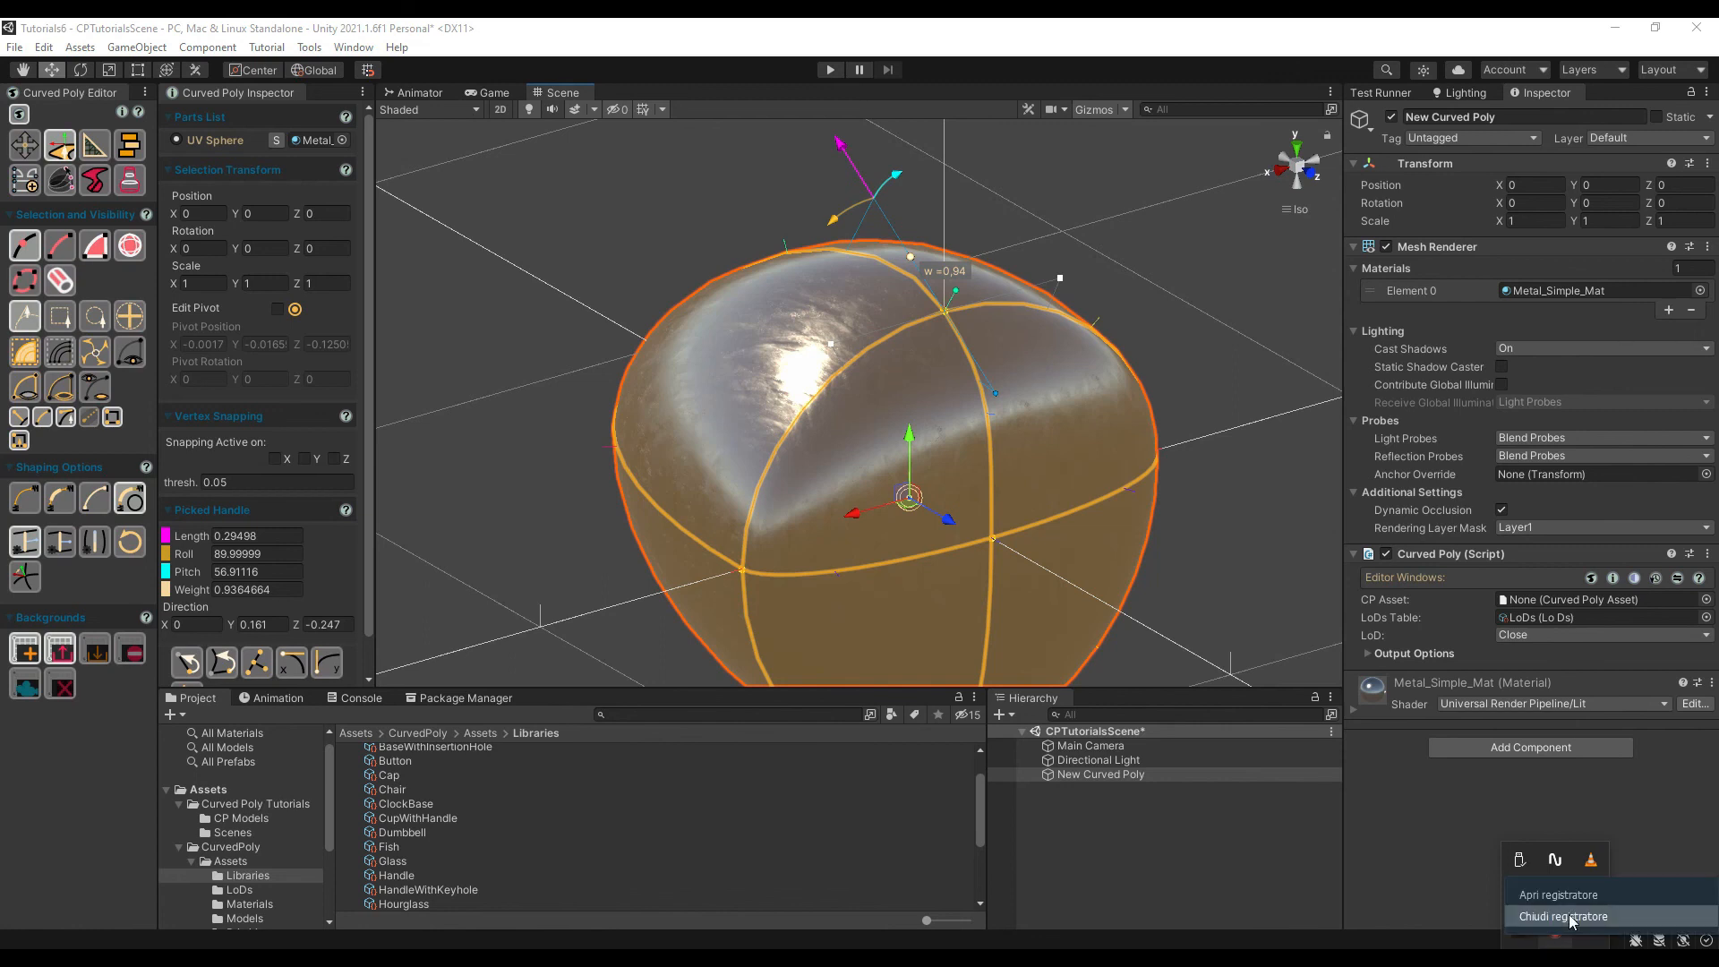